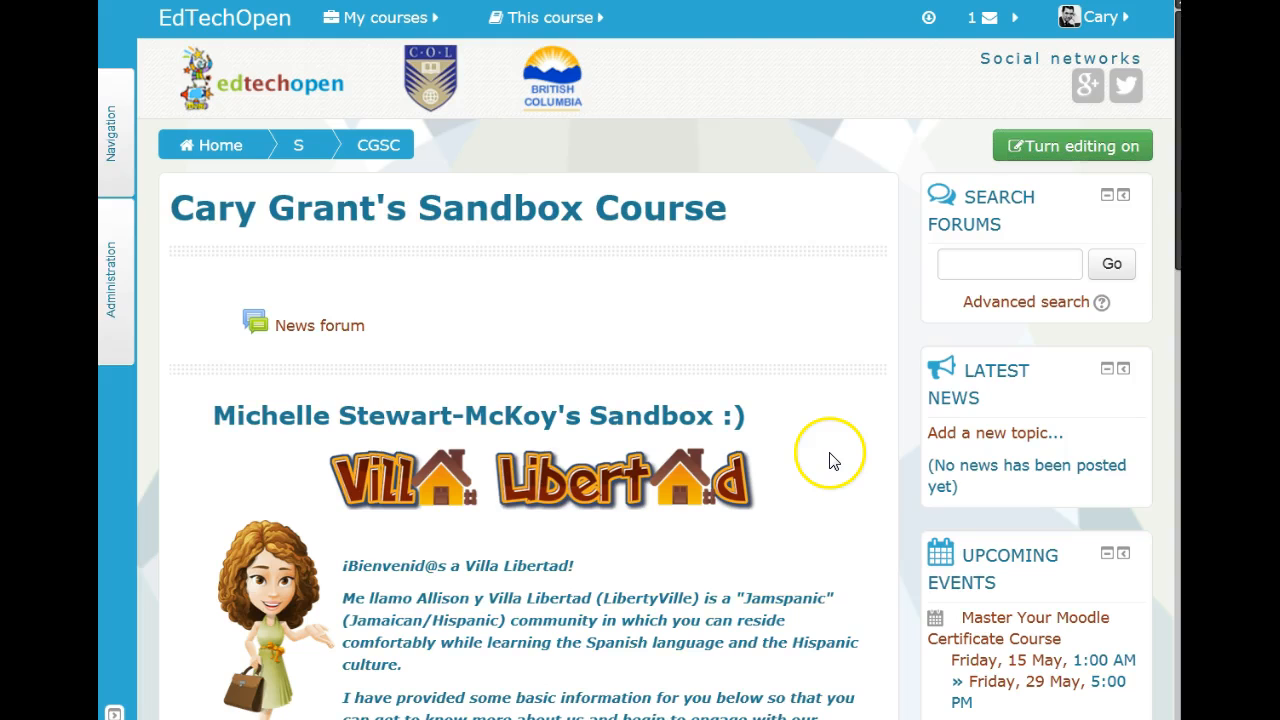
Turn on editing for the sandbox course and look through its topic sections and their activities
{"action": "scroll", "coordinate": [800, 482], "scroll_direction": "down", "scroll_amount": 2}
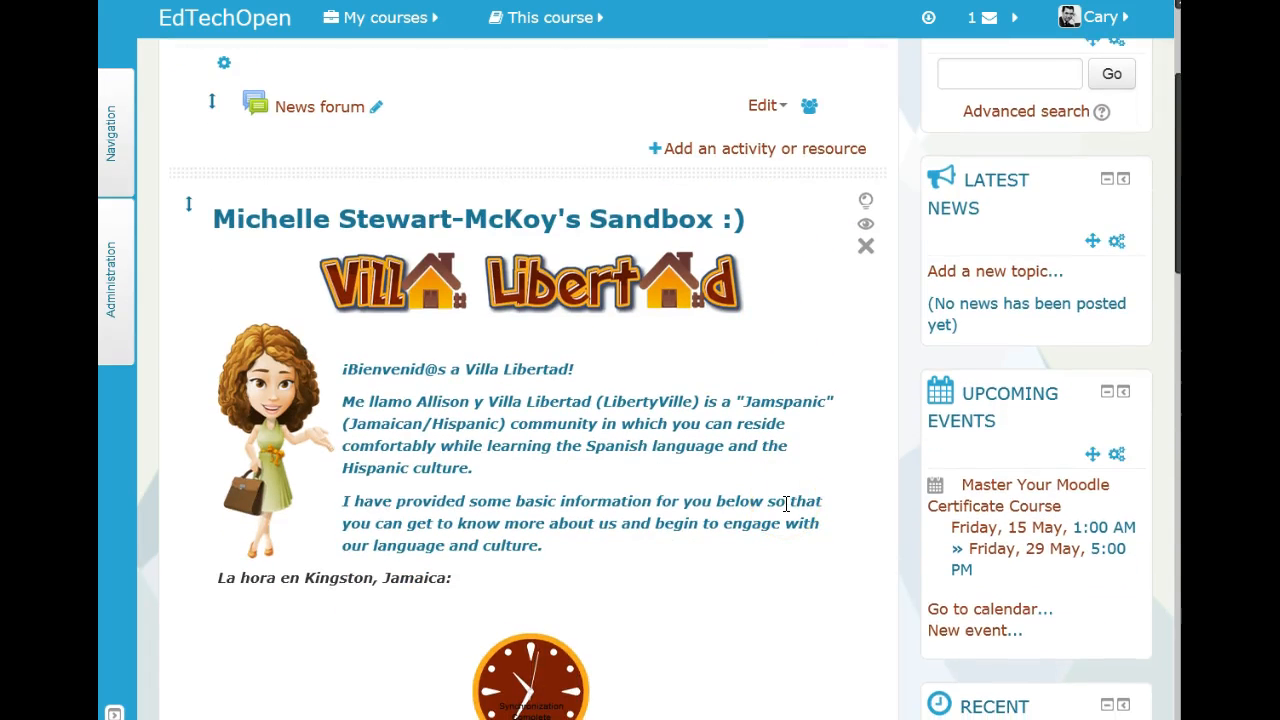
{"action": "scroll", "coordinate": [780, 510], "scroll_direction": "down", "scroll_amount": 5}
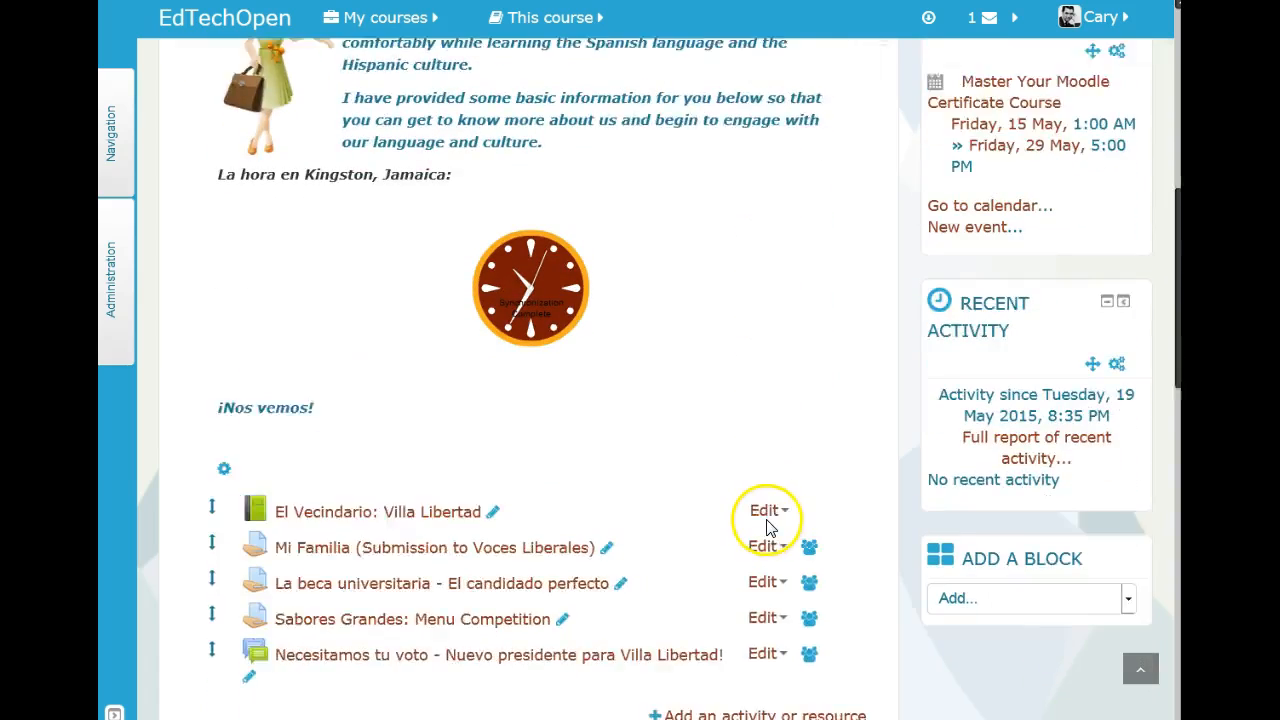
{"action": "scroll", "coordinate": [766, 530], "scroll_direction": "down", "scroll_amount": 3}
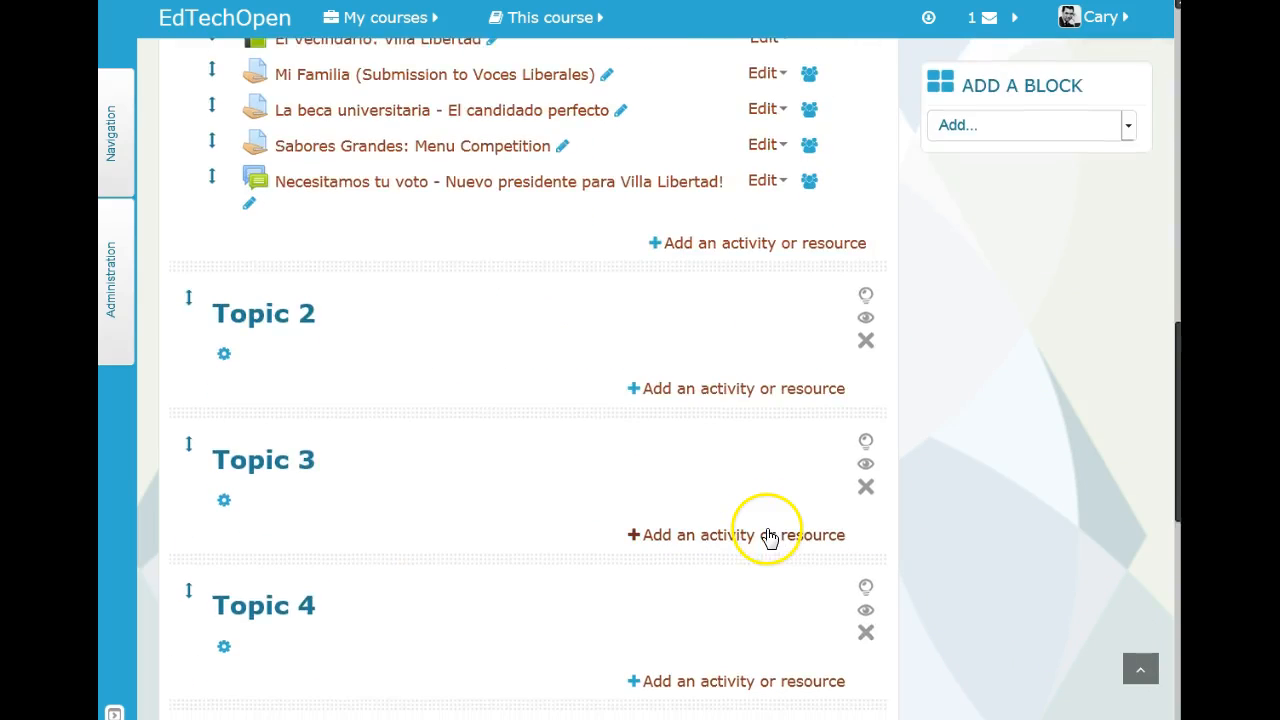
{"action": "scroll", "coordinate": [766, 534], "scroll_direction": "up", "scroll_amount": 2}
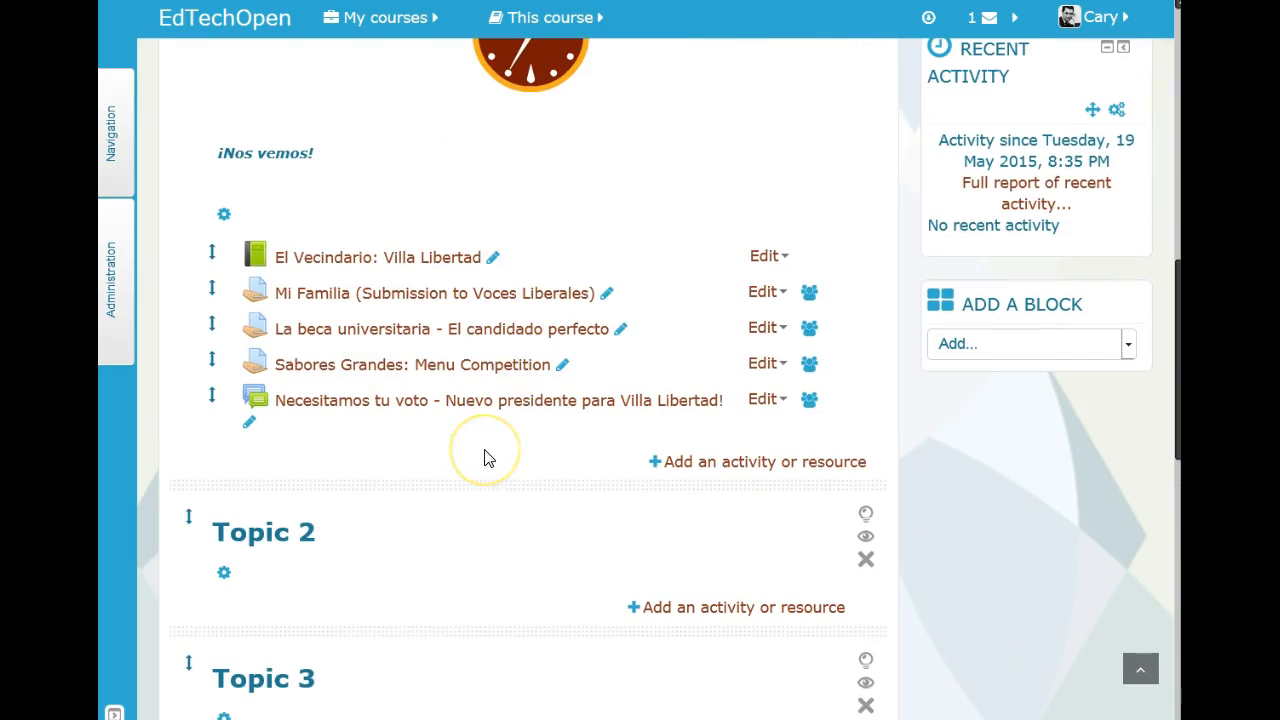
{"action": "scroll", "coordinate": [488, 457], "scroll_direction": "up", "scroll_amount": 1}
{"action": "scroll", "coordinate": [488, 460], "scroll_direction": "down", "scroll_amount": 7}
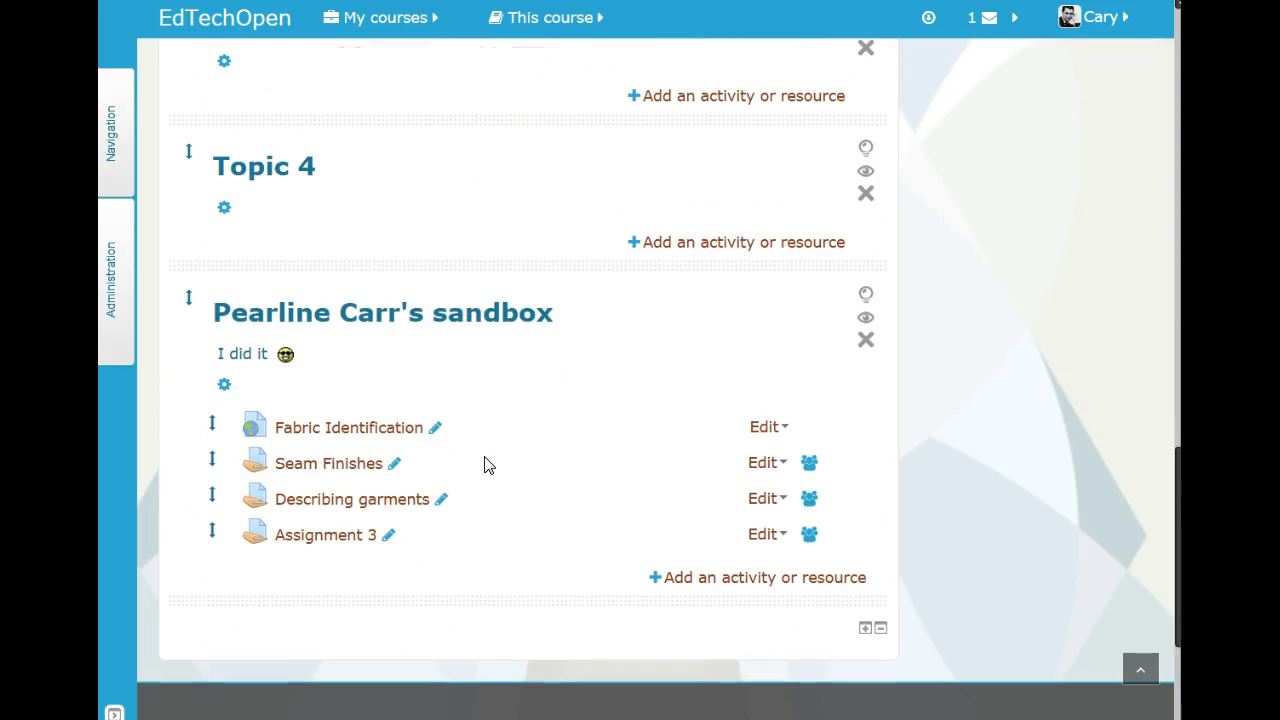
{"action": "scroll", "coordinate": [480, 462], "scroll_direction": "up", "scroll_amount": 9}
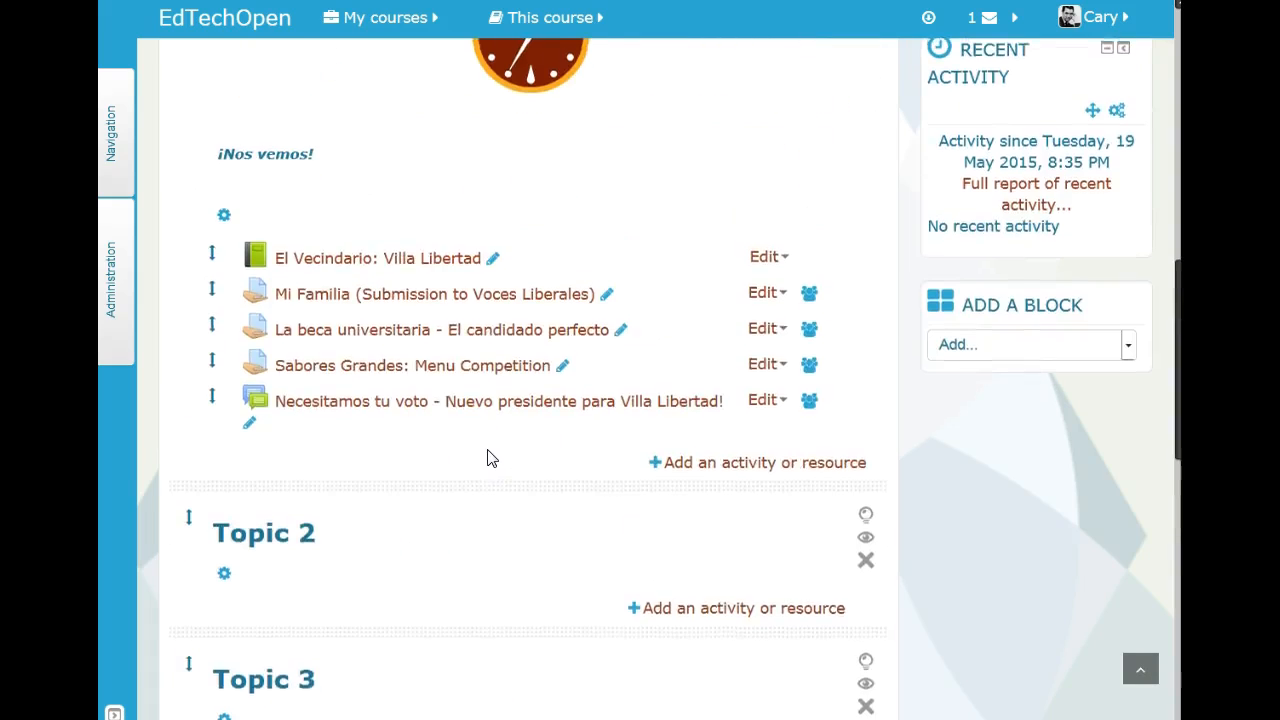
{"action": "left_click", "coordinate": [515, 466]}
{"action": "scroll", "coordinate": [515, 466], "scroll_direction": "up", "scroll_amount": 2}
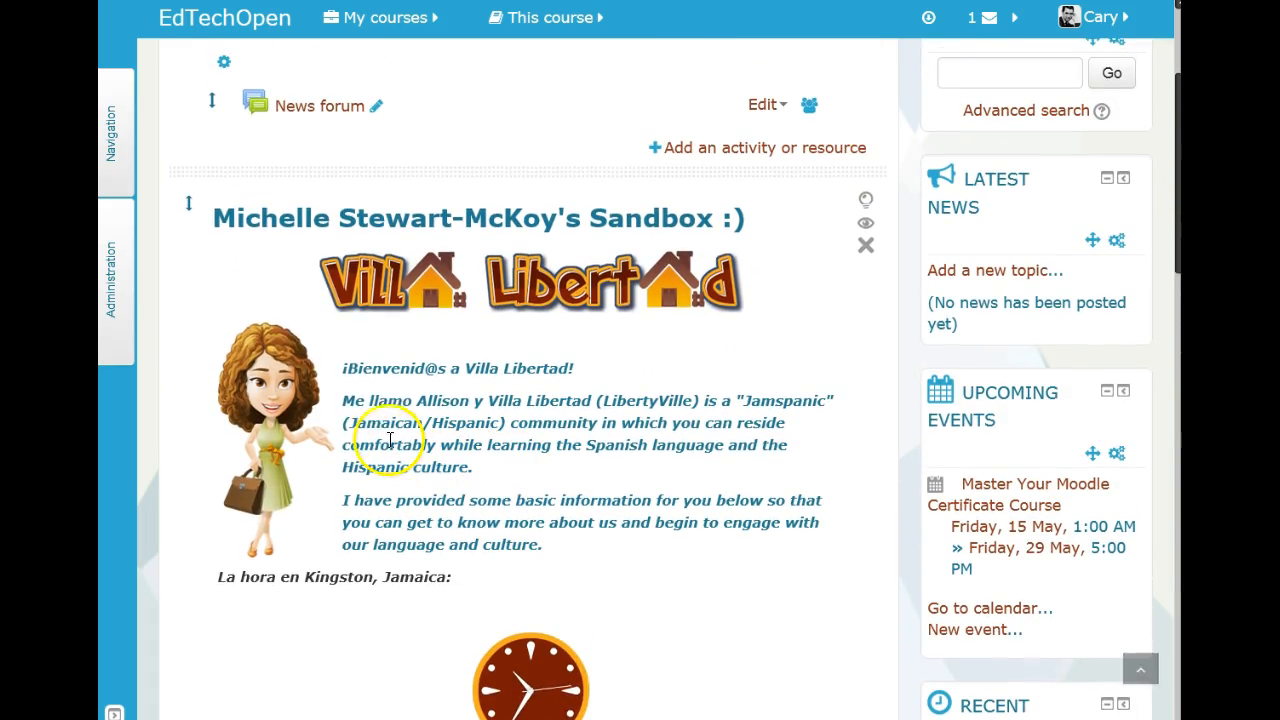
{"action": "scroll", "coordinate": [894, 314], "scroll_direction": "up", "scroll_amount": 2}
{"action": "scroll", "coordinate": [894, 318], "scroll_direction": "down", "scroll_amount": 3}
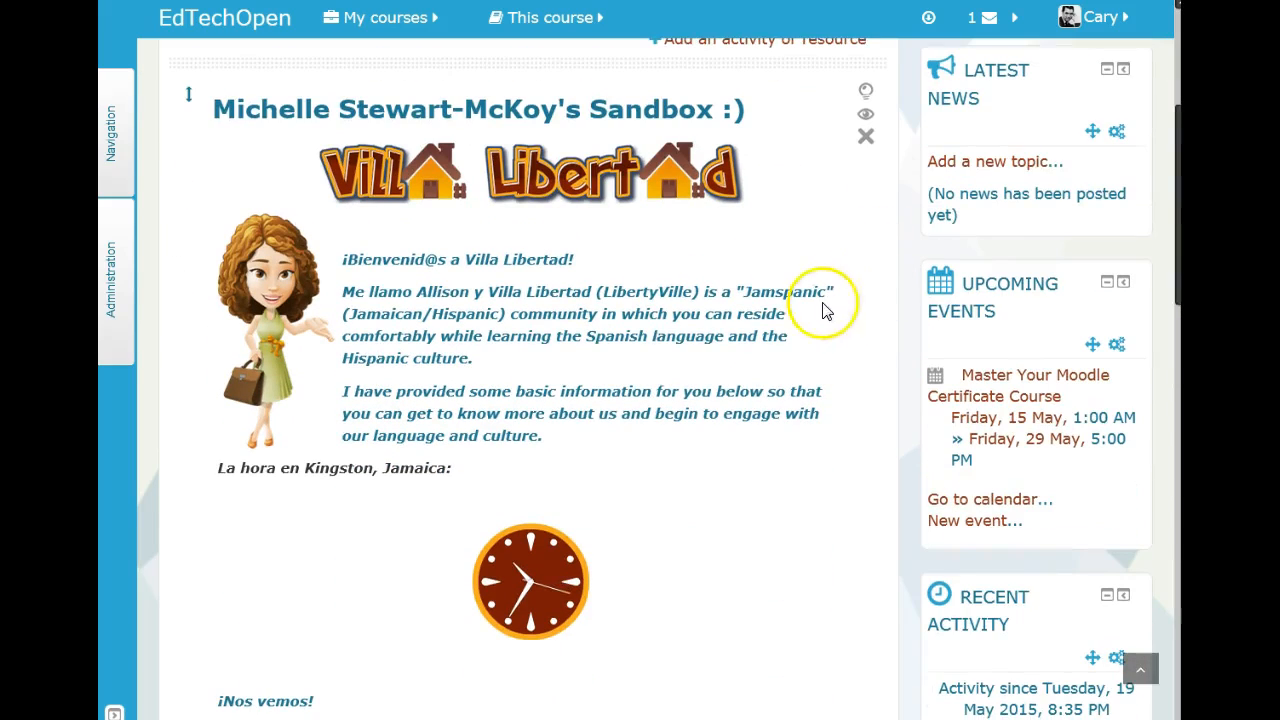
{"action": "scroll", "coordinate": [660, 376], "scroll_direction": "down", "scroll_amount": 3}
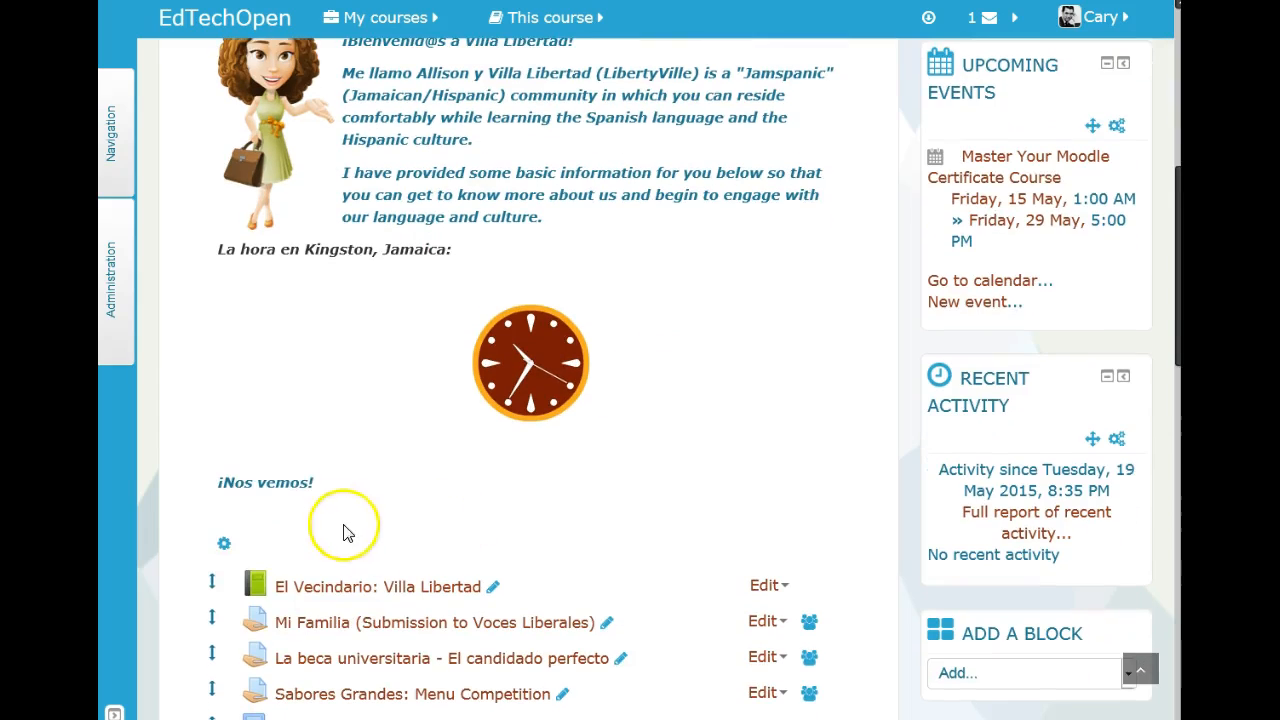
Open the settings of the first topic section below the news forum and make it use the default section name
{"action": "left_click", "coordinate": [224, 547]}
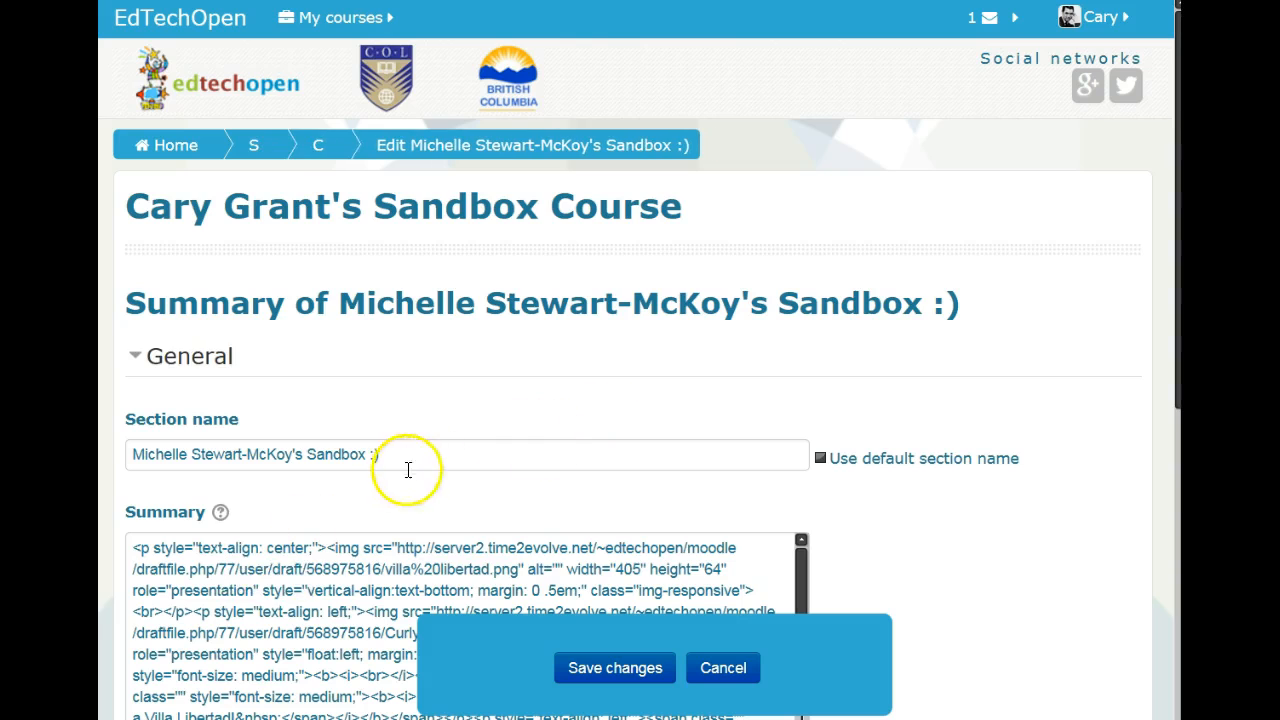
{"action": "left_click", "coordinate": [477, 456]}
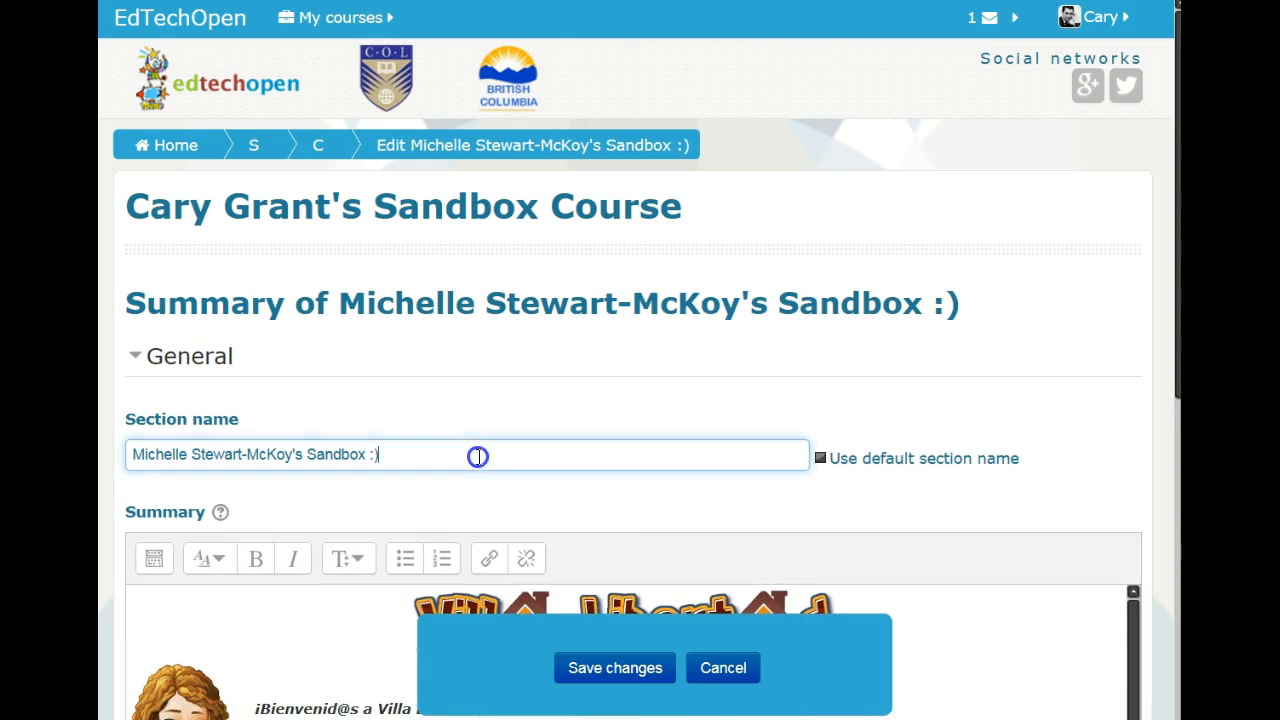
{"action": "left_click", "coordinate": [820, 459]}
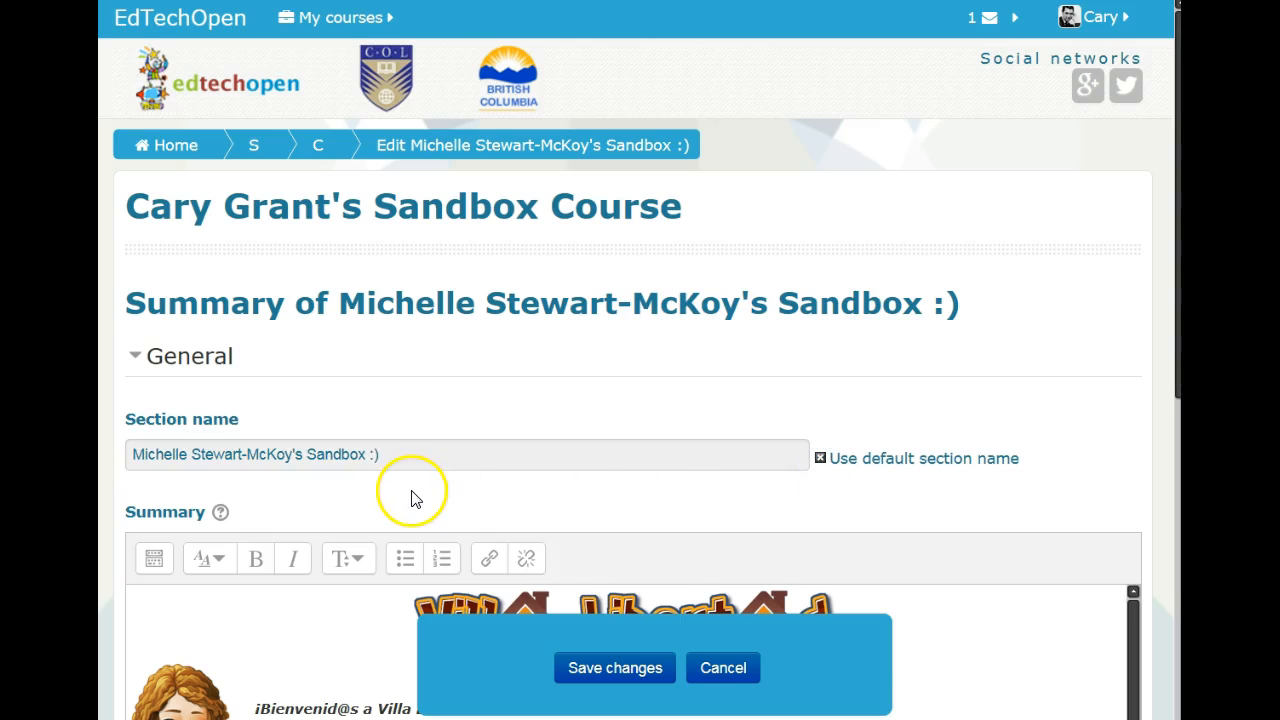
Delete the section summary's entire HTML source and save the changes
{"action": "scroll", "coordinate": [410, 500], "scroll_direction": "down", "scroll_amount": 3}
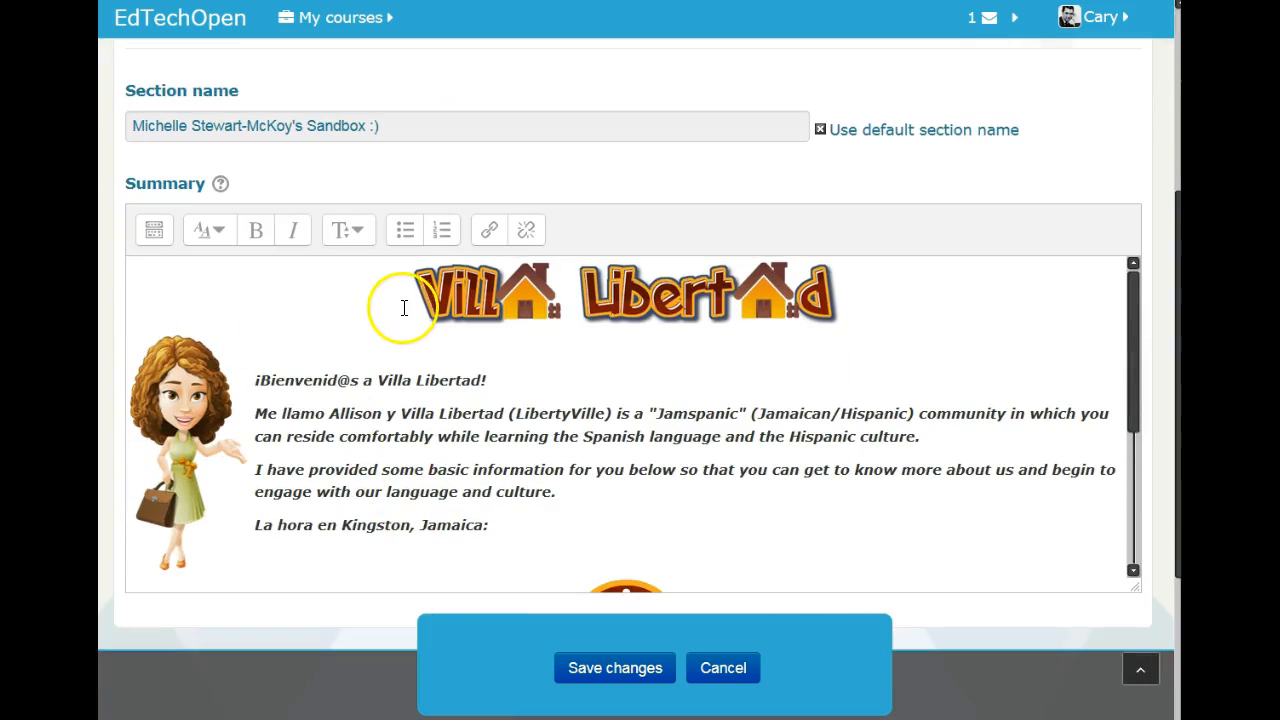
{"action": "left_click", "coordinate": [156, 231]}
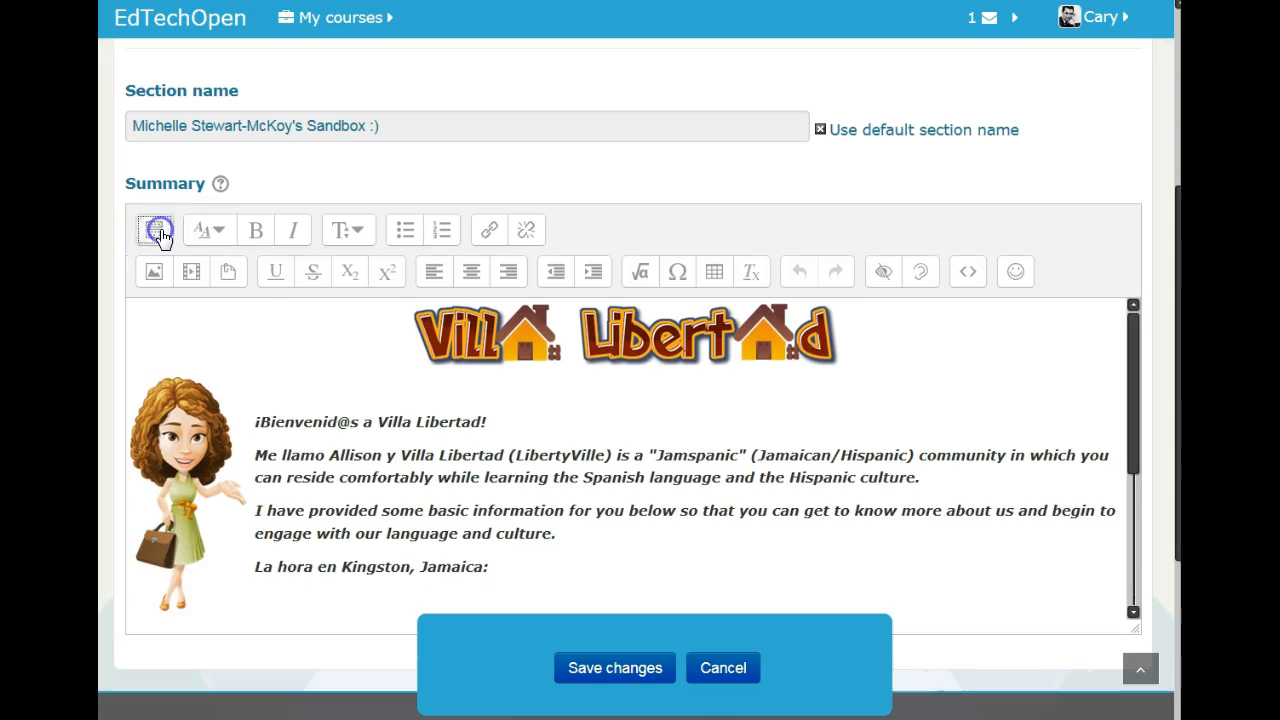
{"action": "left_click", "coordinate": [965, 283]}
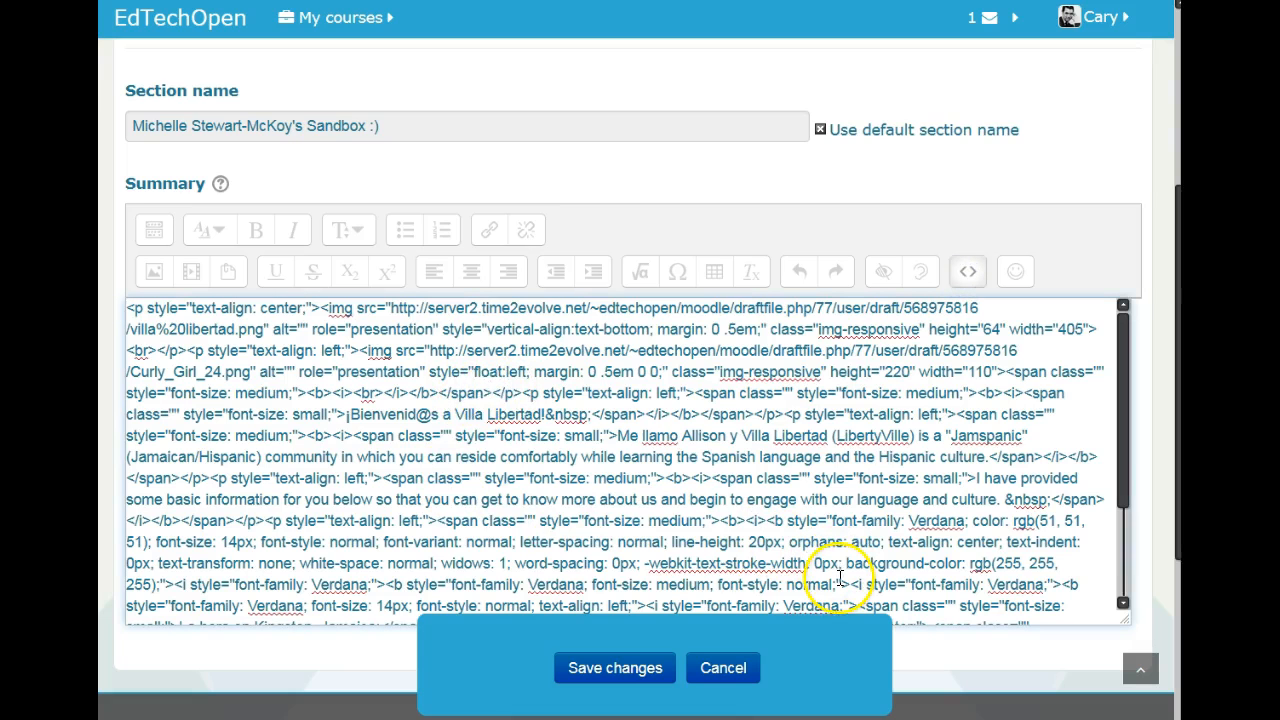
{"action": "key", "text": "ctrl+a"}
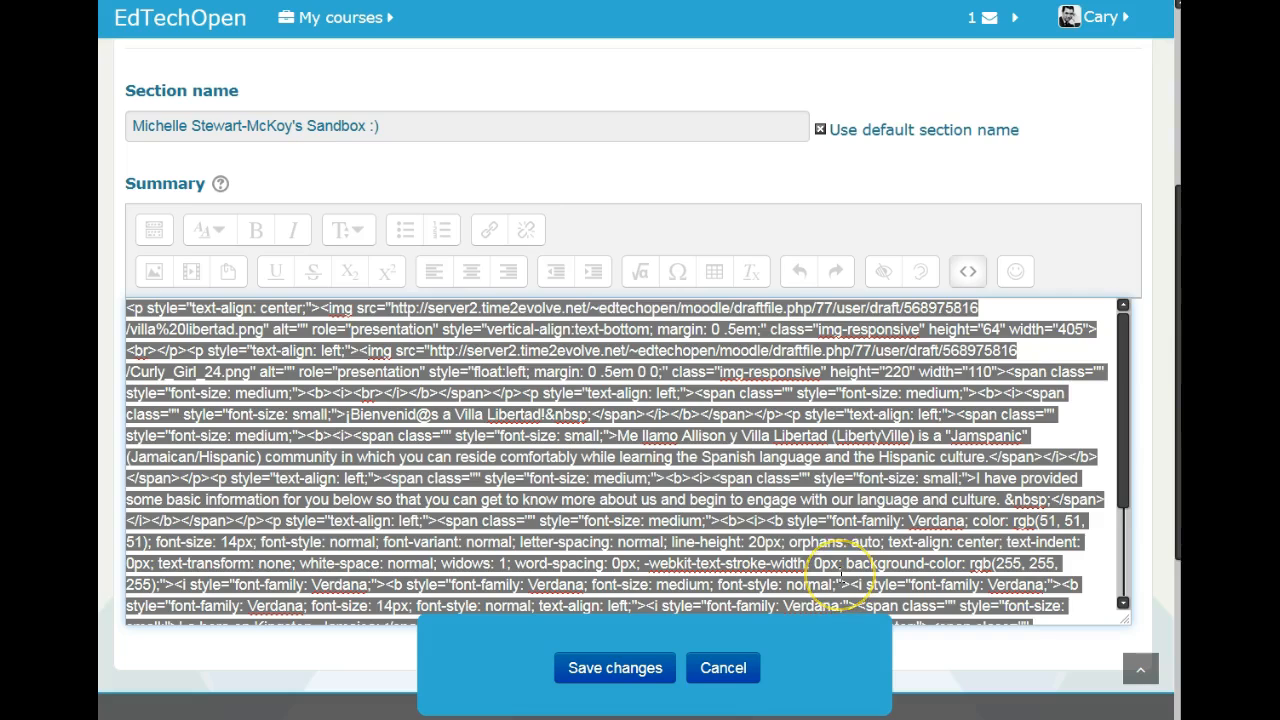
{"action": "key", "text": "BackSpace"}
{"action": "left_click", "coordinate": [983, 272]}
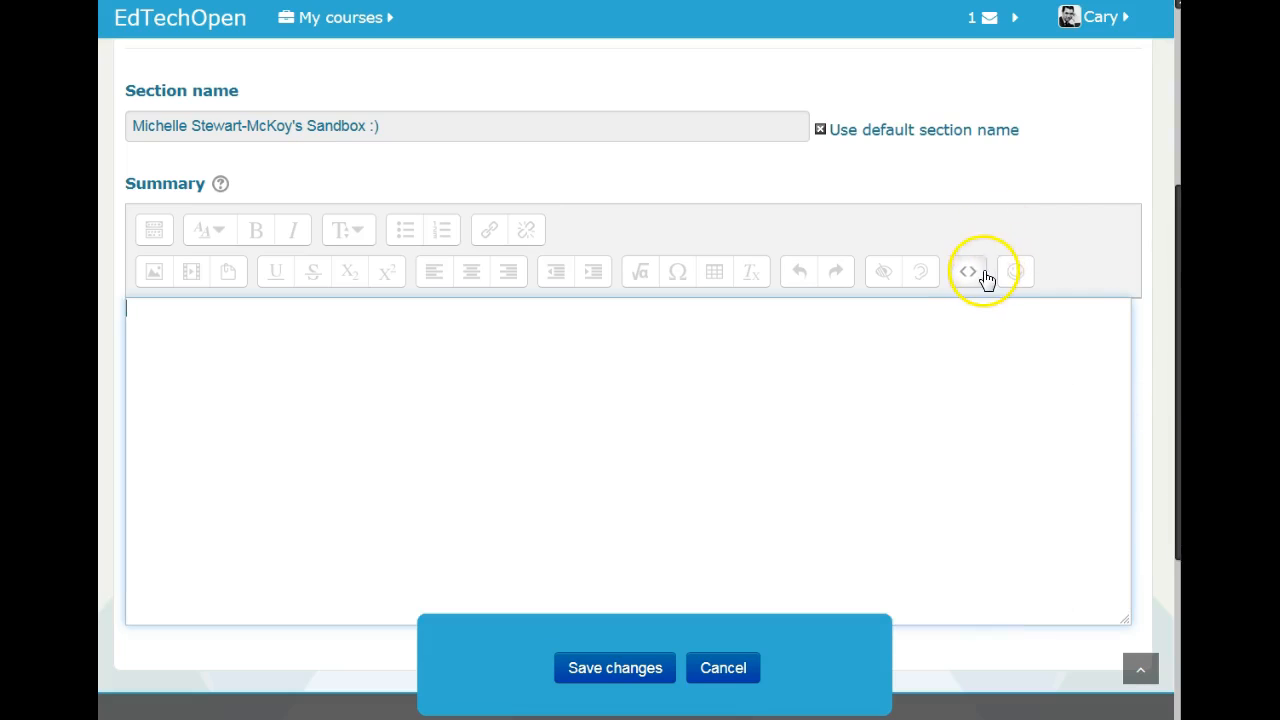
{"action": "left_click", "coordinate": [620, 678]}
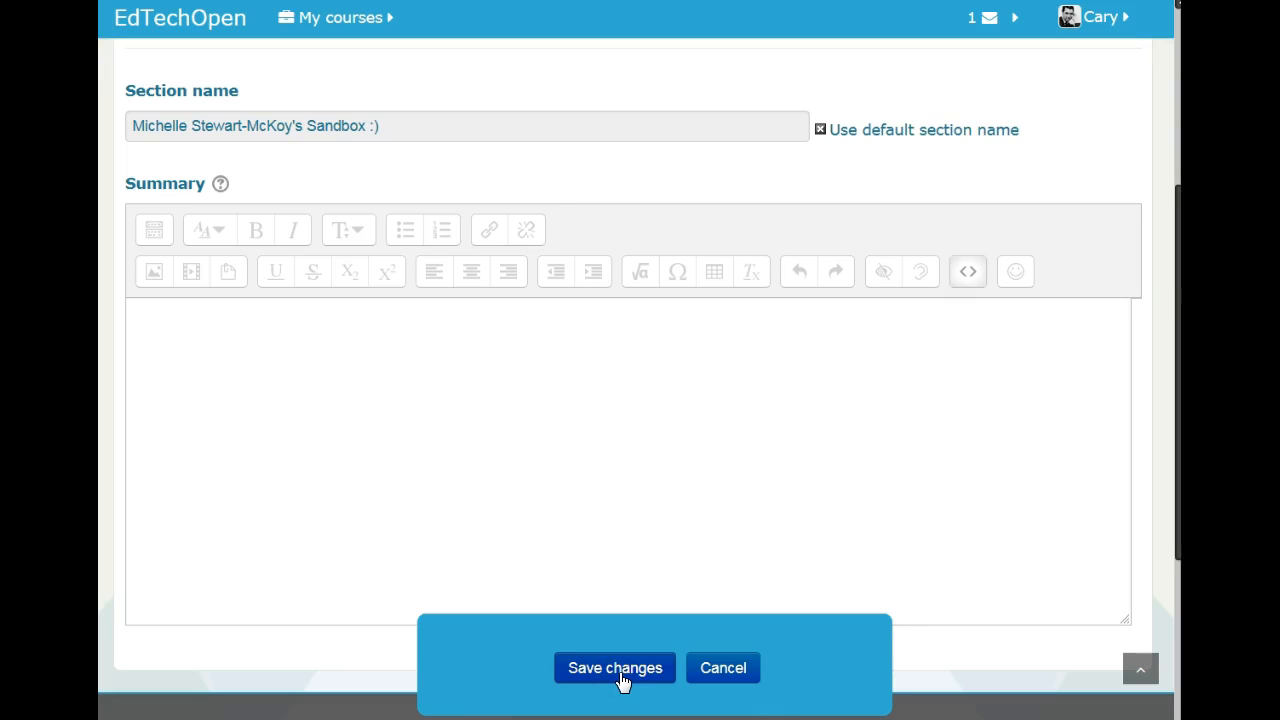
Move the last topic section, which holds the Fabric Identification activity, to the item "Topic 2"
{"action": "scroll", "coordinate": [551, 586], "scroll_direction": "up", "scroll_amount": 4}
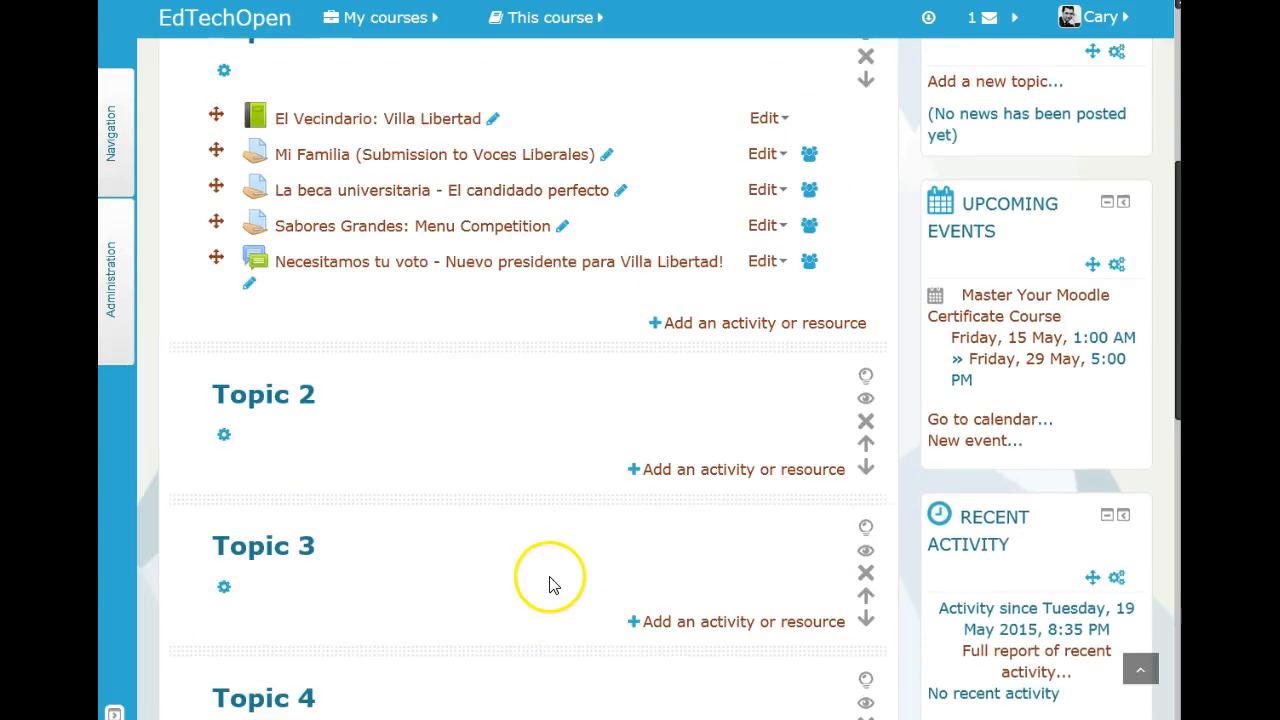
{"action": "scroll", "coordinate": [551, 586], "scroll_direction": "down", "scroll_amount": 10}
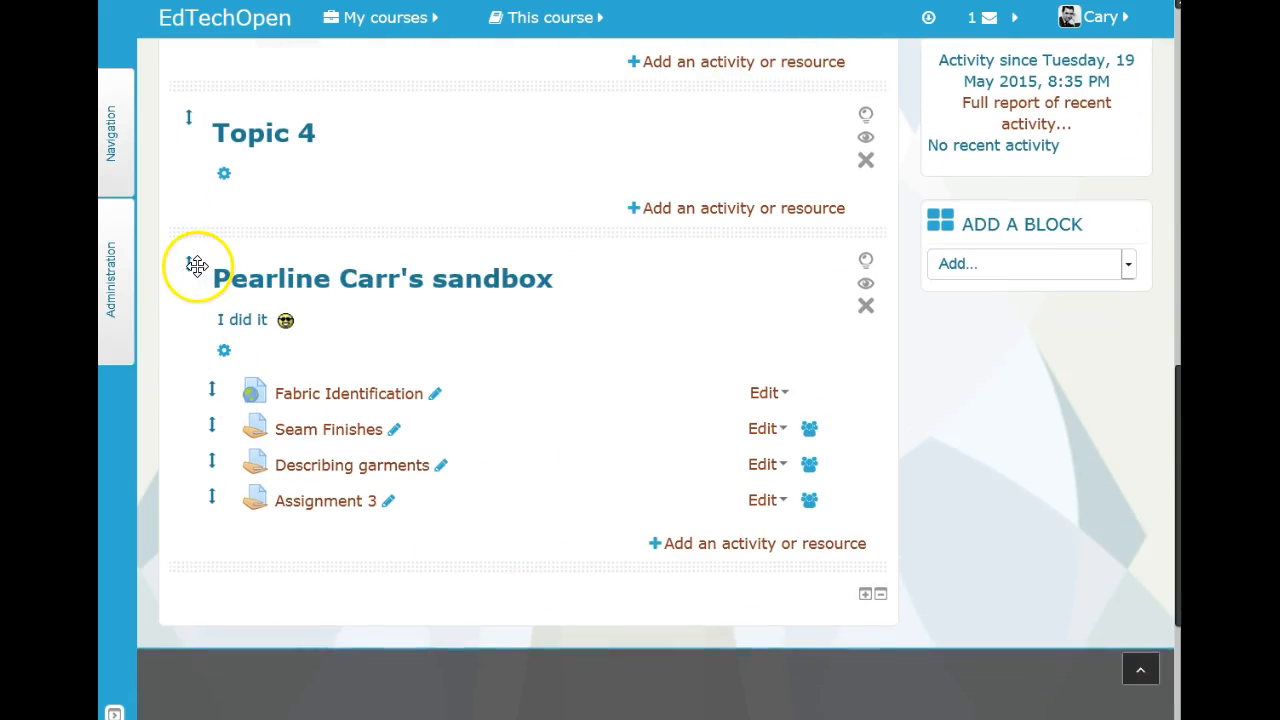
{"action": "left_click_drag", "start_coordinate": [198, 255], "coordinate": [206, 294]}
{"action": "scroll", "coordinate": [240, 655], "scroll_direction": "down", "scroll_amount": 5}
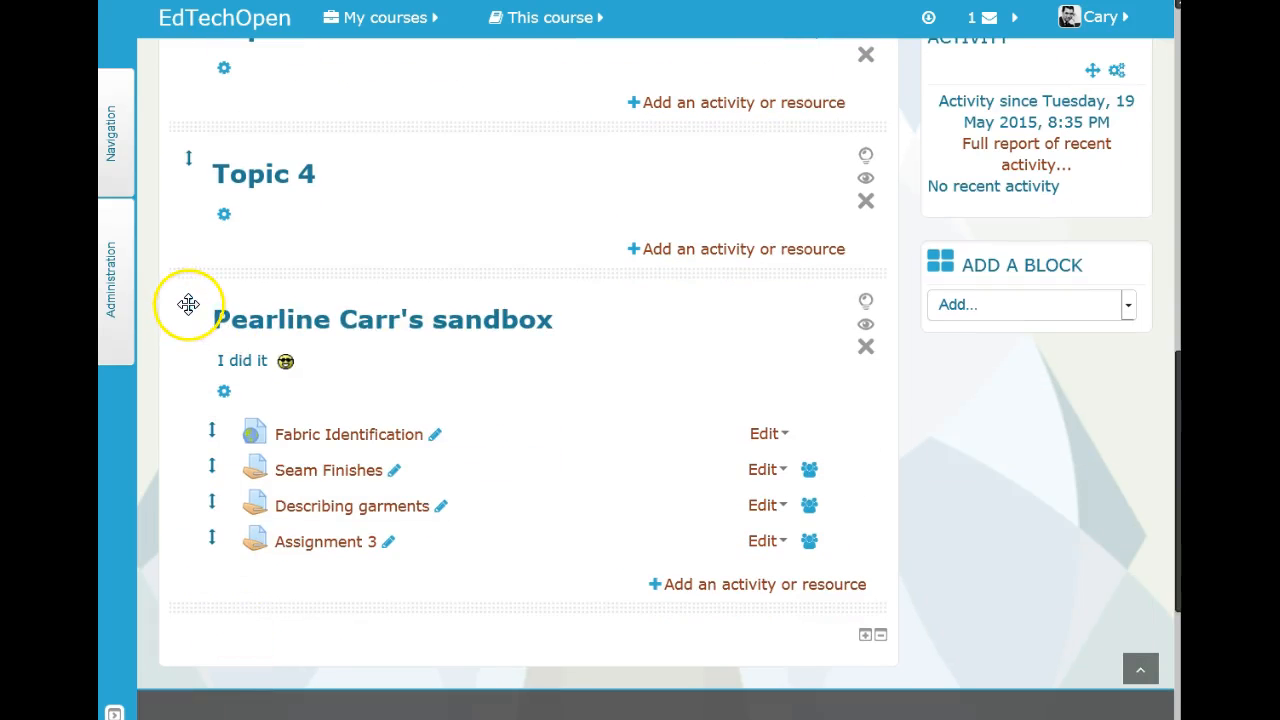
{"action": "left_click", "coordinate": [189, 304]}
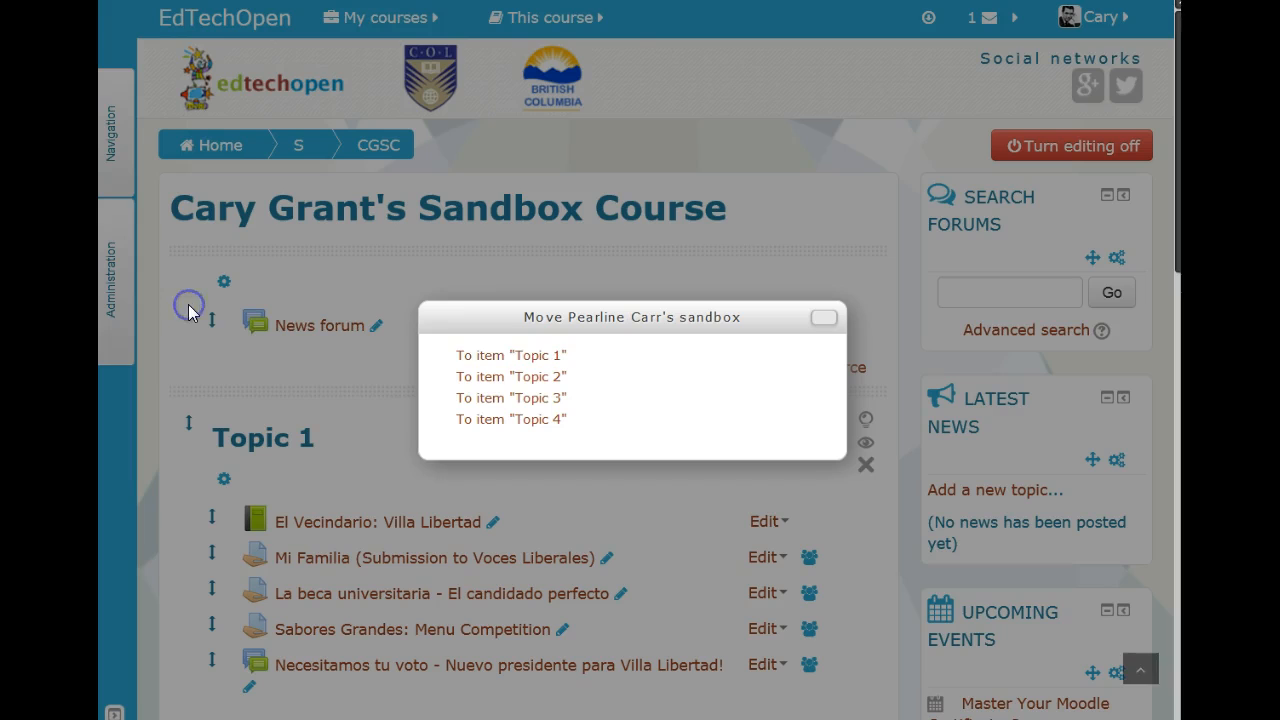
{"action": "left_click", "coordinate": [520, 386]}
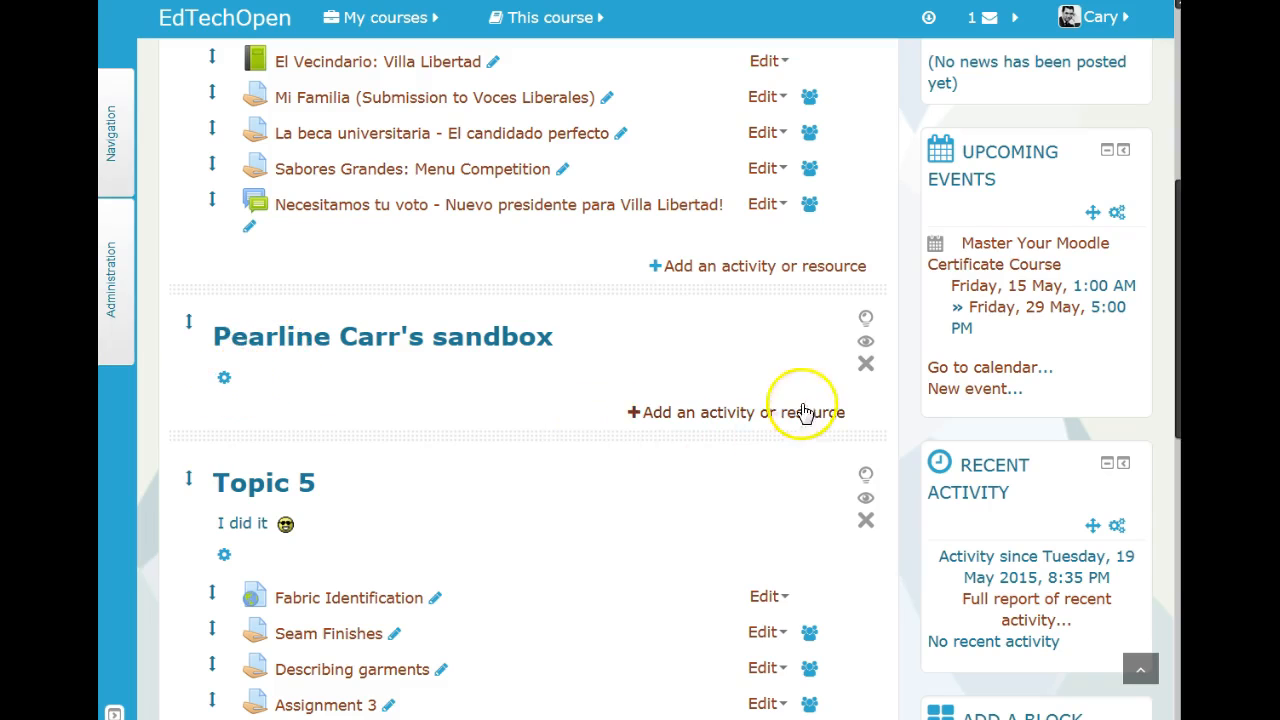
{"action": "left_click", "coordinate": [225, 385]}
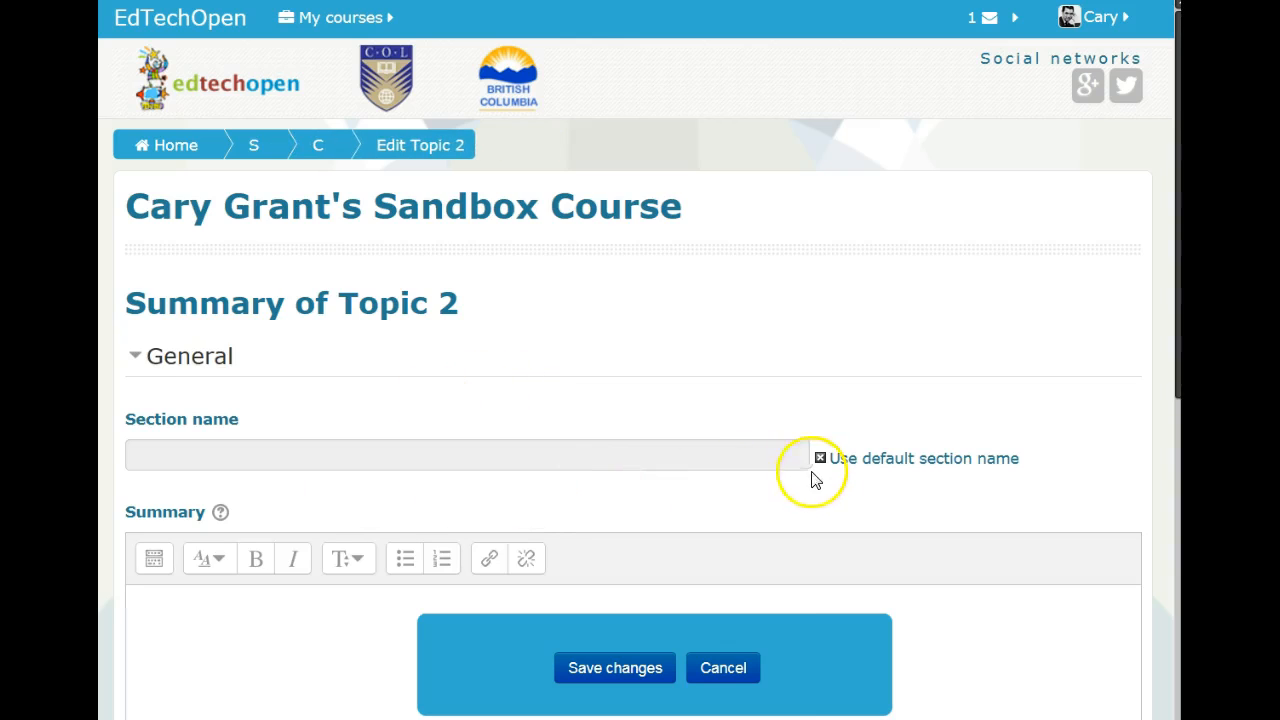
{"action": "left_click", "coordinate": [821, 459]}
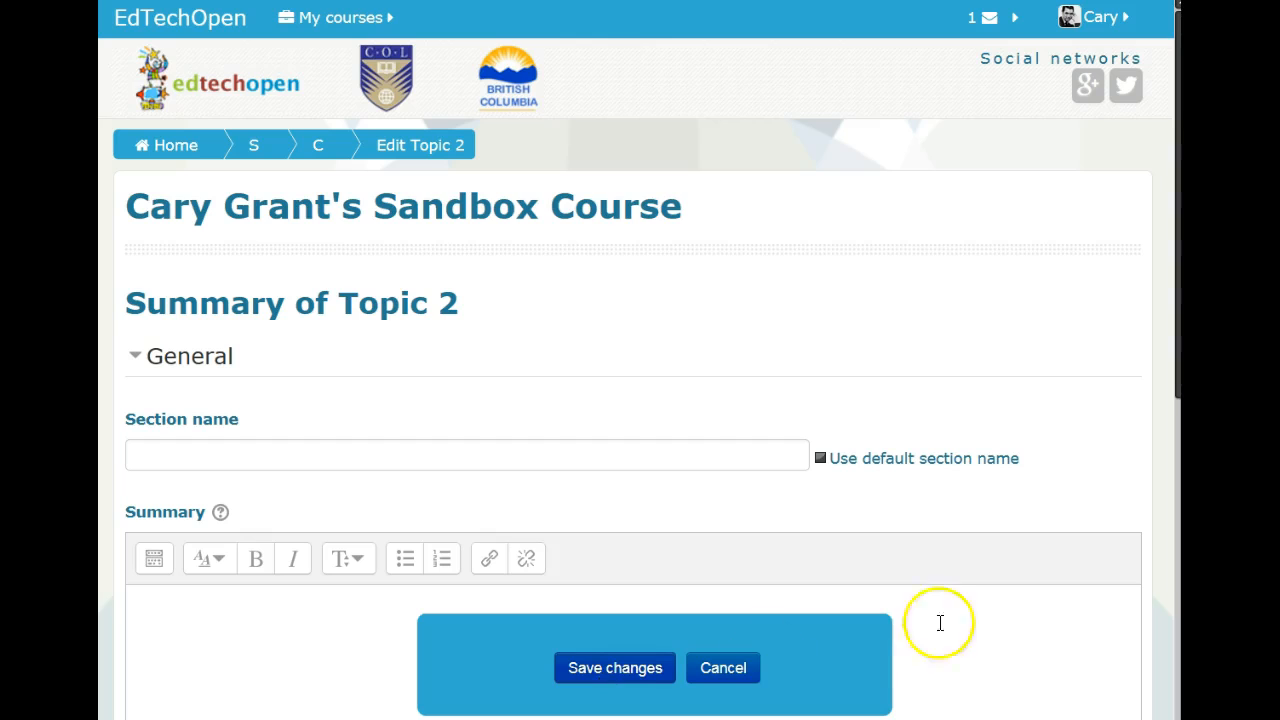
{"action": "scroll", "coordinate": [506, 423], "scroll_direction": "up", "scroll_amount": 4}
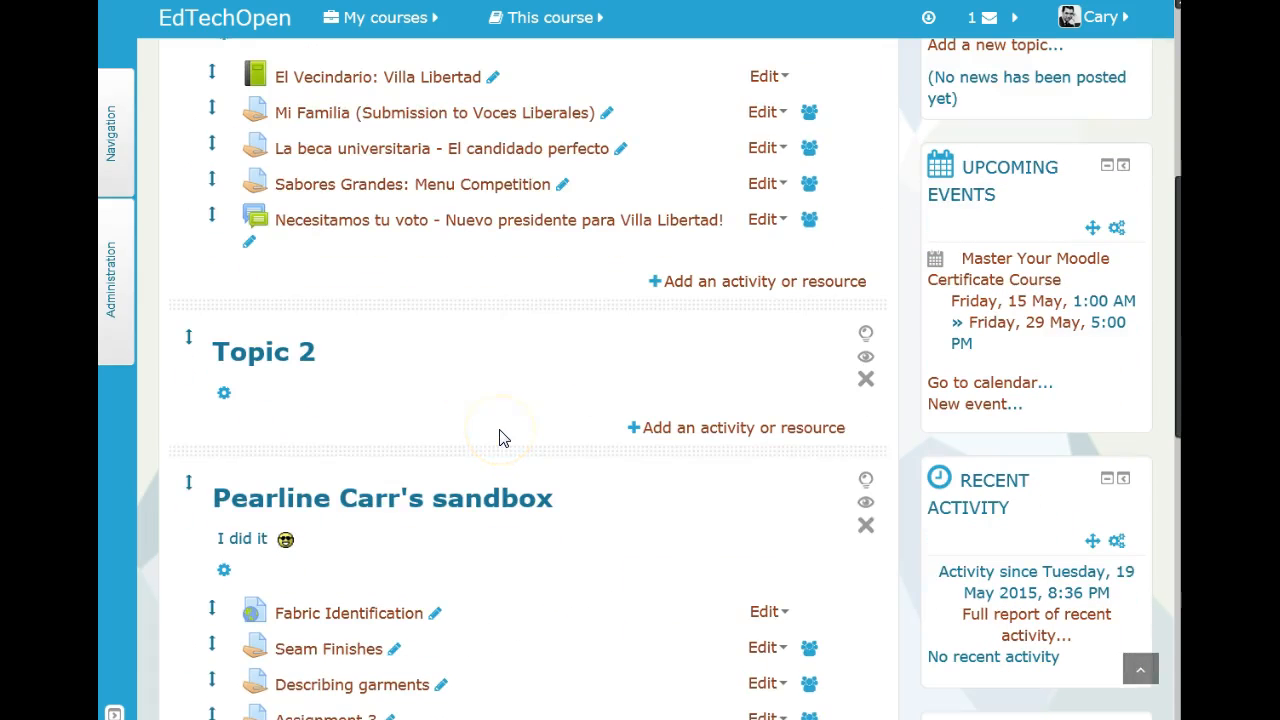
Make the section with the "I did it" summary use the default section name and save the changes
{"action": "scroll", "coordinate": [503, 440], "scroll_direction": "down", "scroll_amount": 3}
{"action": "left_click", "coordinate": [224, 242]}
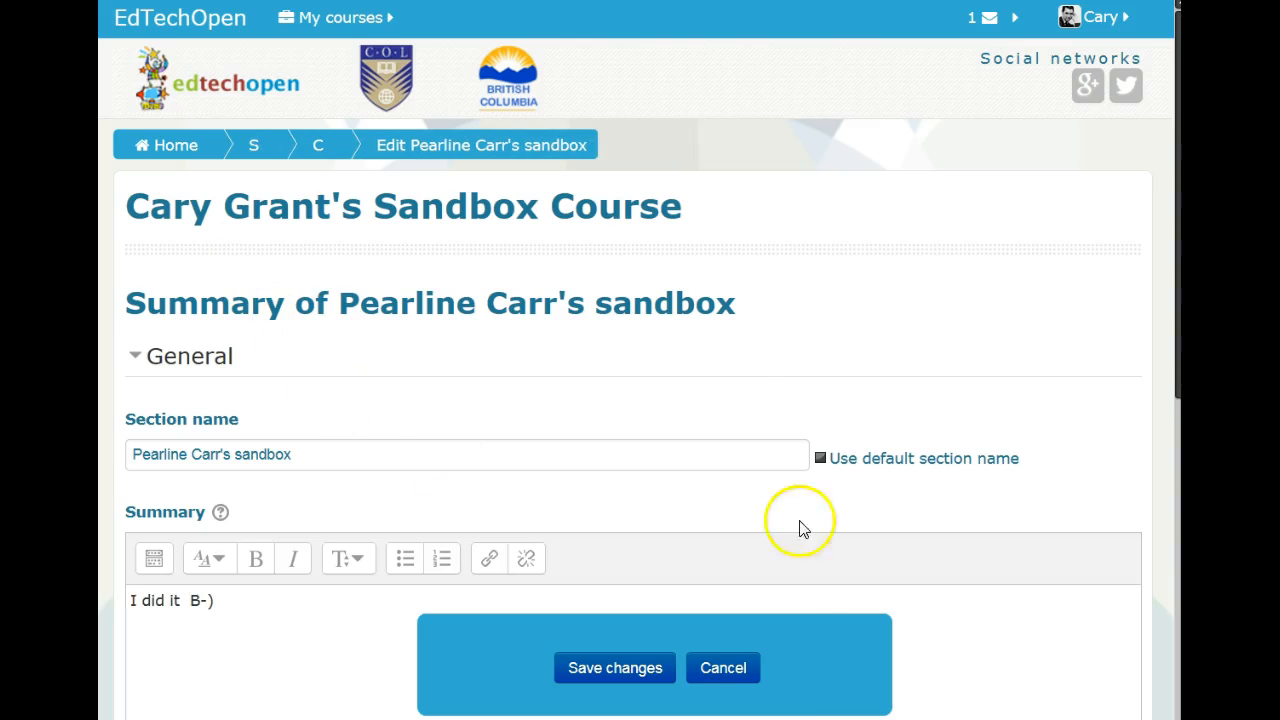
{"action": "left_click", "coordinate": [820, 462]}
{"action": "left_click", "coordinate": [620, 682]}
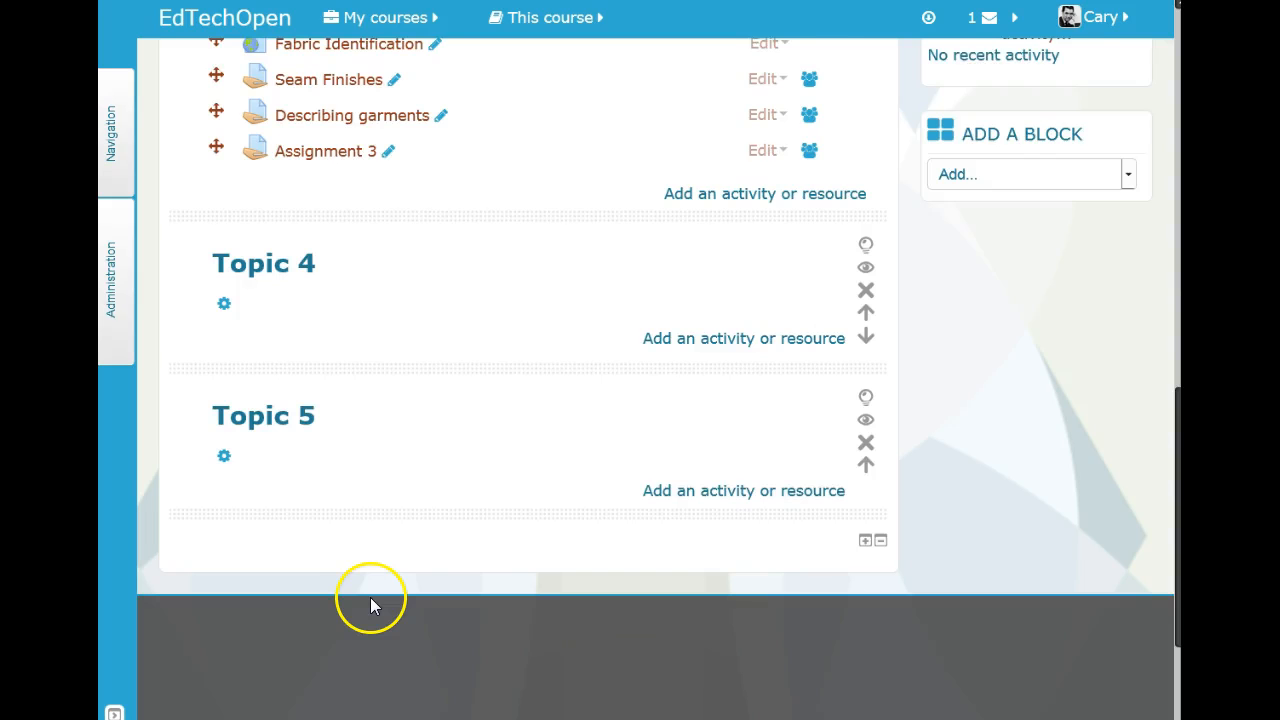
Move the Topic 3 section with the Fabric Identification activity above Topic 1
{"action": "scroll", "coordinate": [372, 602], "scroll_direction": "up", "scroll_amount": 3}
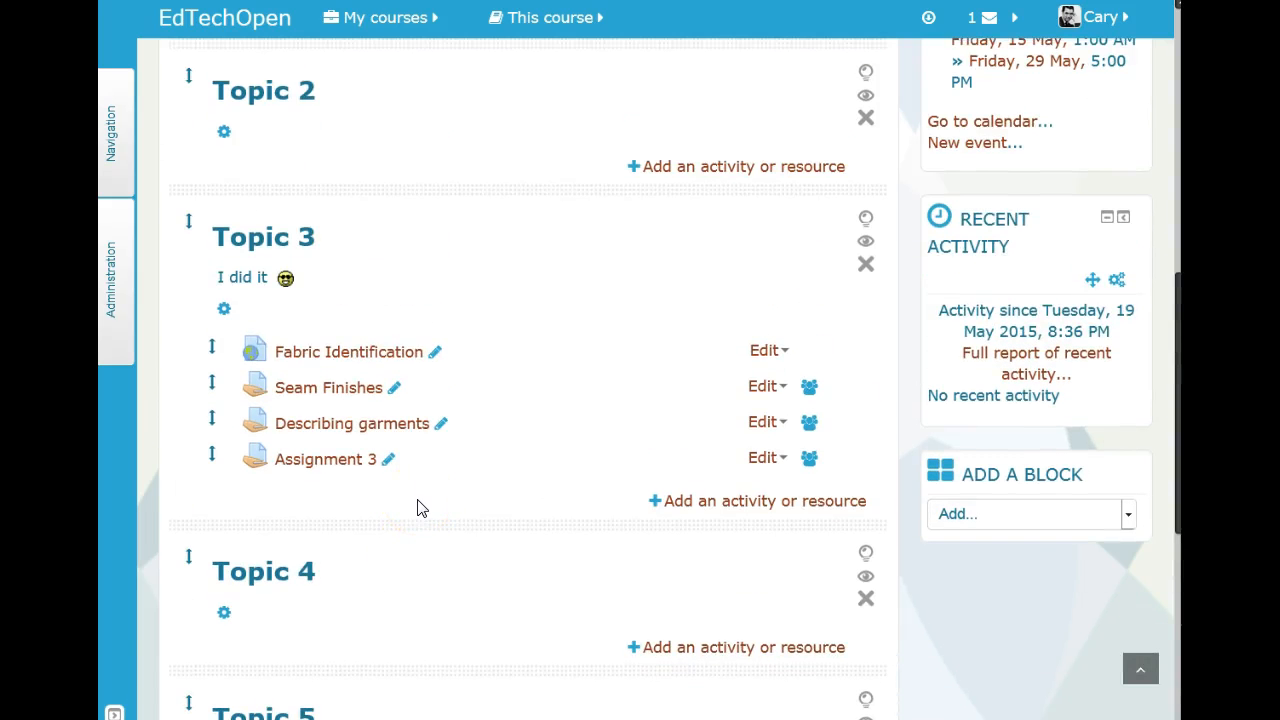
{"action": "scroll", "coordinate": [420, 508], "scroll_direction": "up", "scroll_amount": 2}
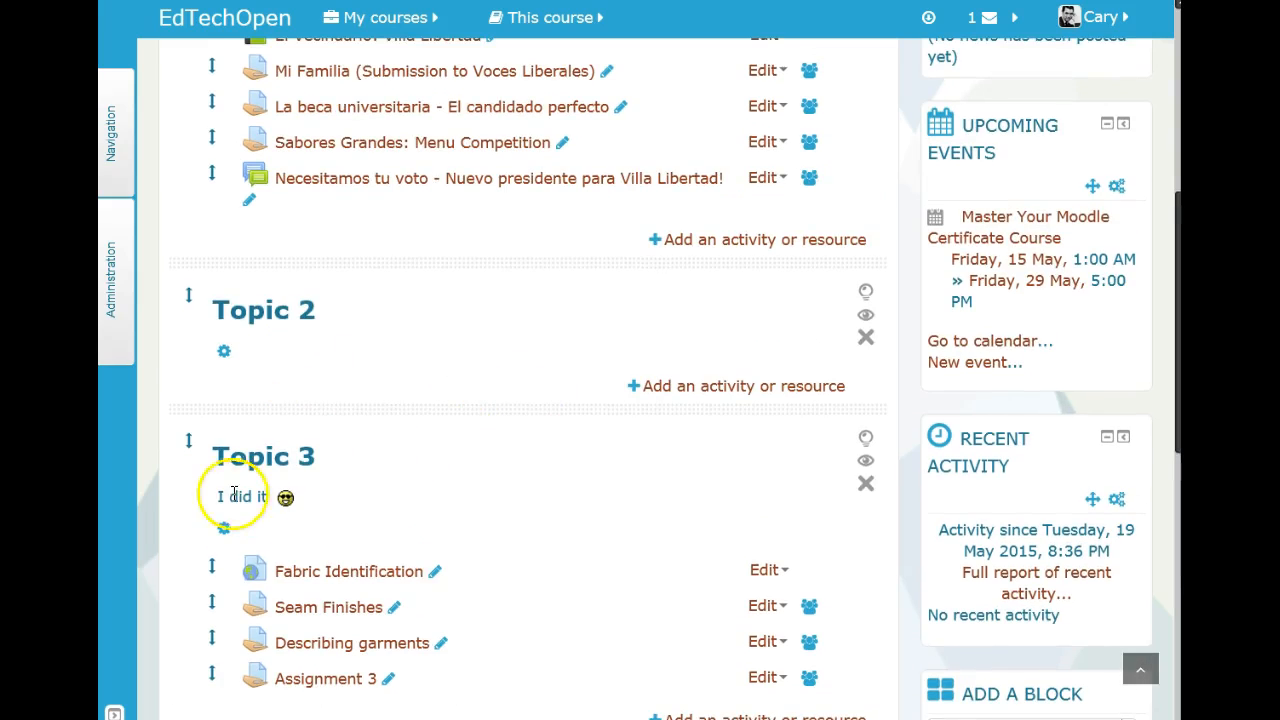
{"action": "left_click_drag", "start_coordinate": [191, 438], "coordinate": [210, 298]}
{"action": "left_click_drag", "start_coordinate": [186, 440], "coordinate": [200, 272]}
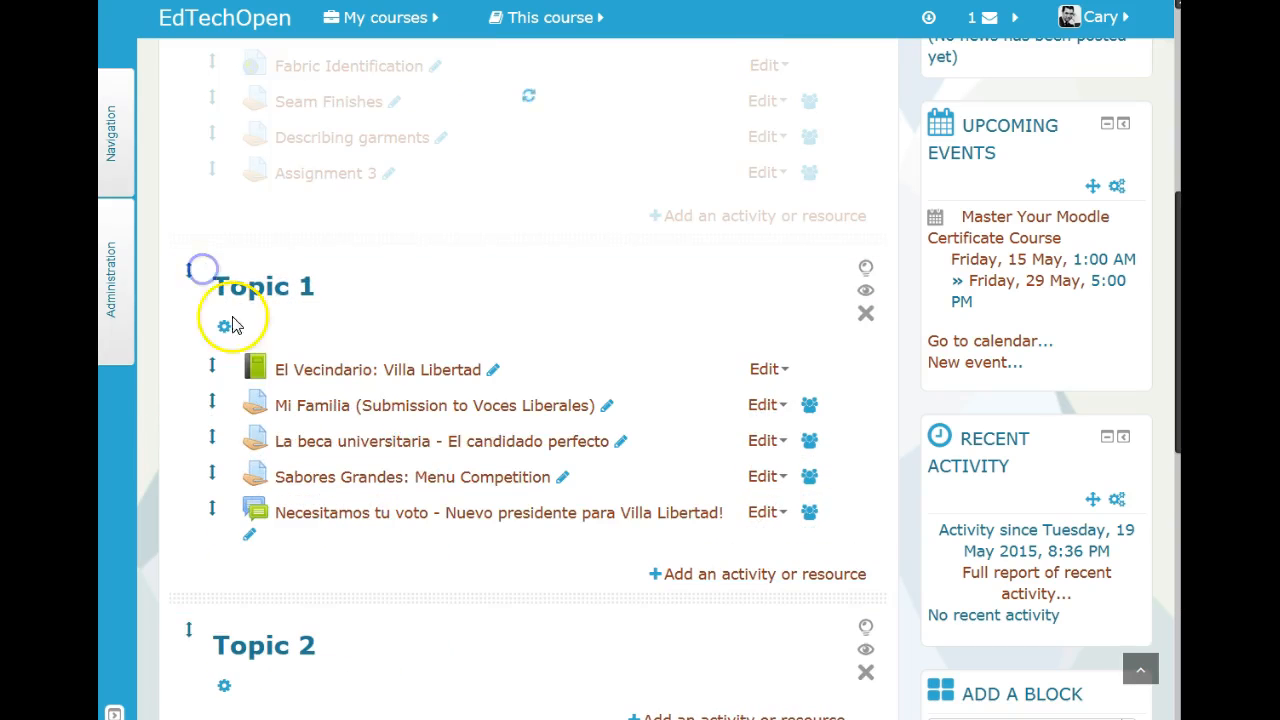
Review the new order of the course's topic sections and their activities
{"action": "scroll", "coordinate": [543, 371], "scroll_direction": "down", "scroll_amount": 3}
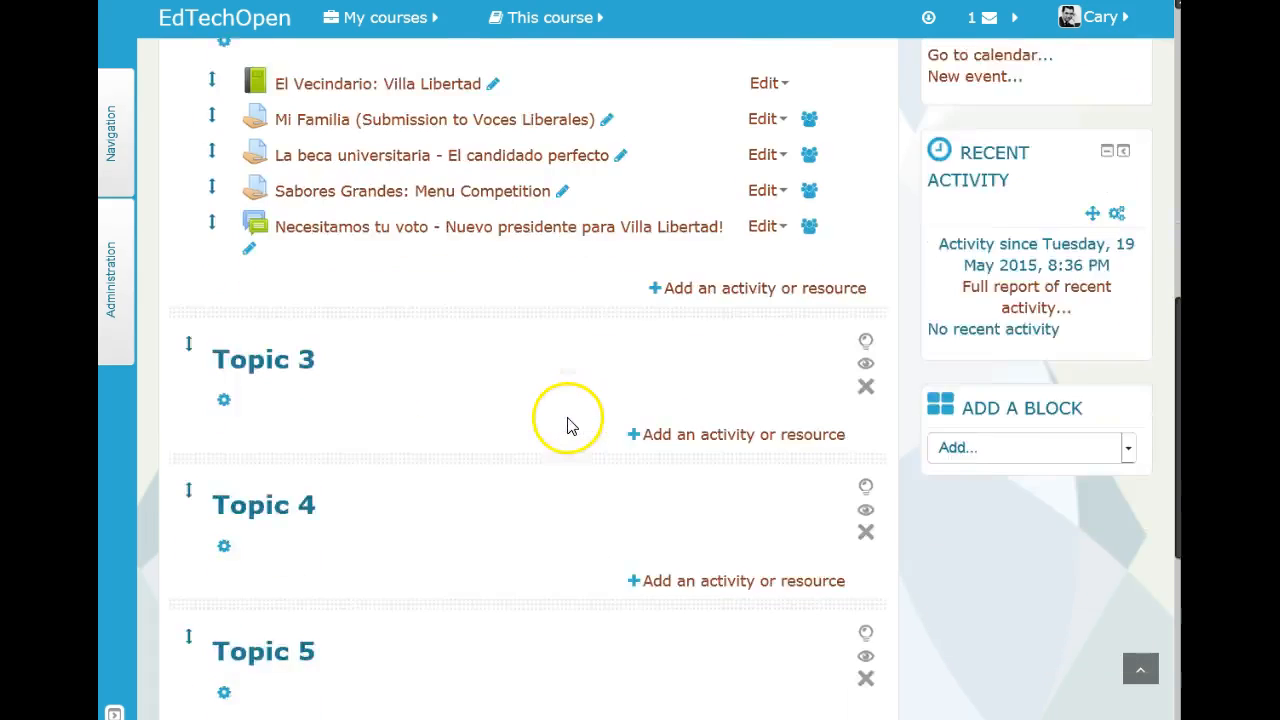
{"action": "scroll", "coordinate": [569, 423], "scroll_direction": "up", "scroll_amount": 4}
{"action": "scroll", "coordinate": [571, 465], "scroll_direction": "up", "scroll_amount": 3}
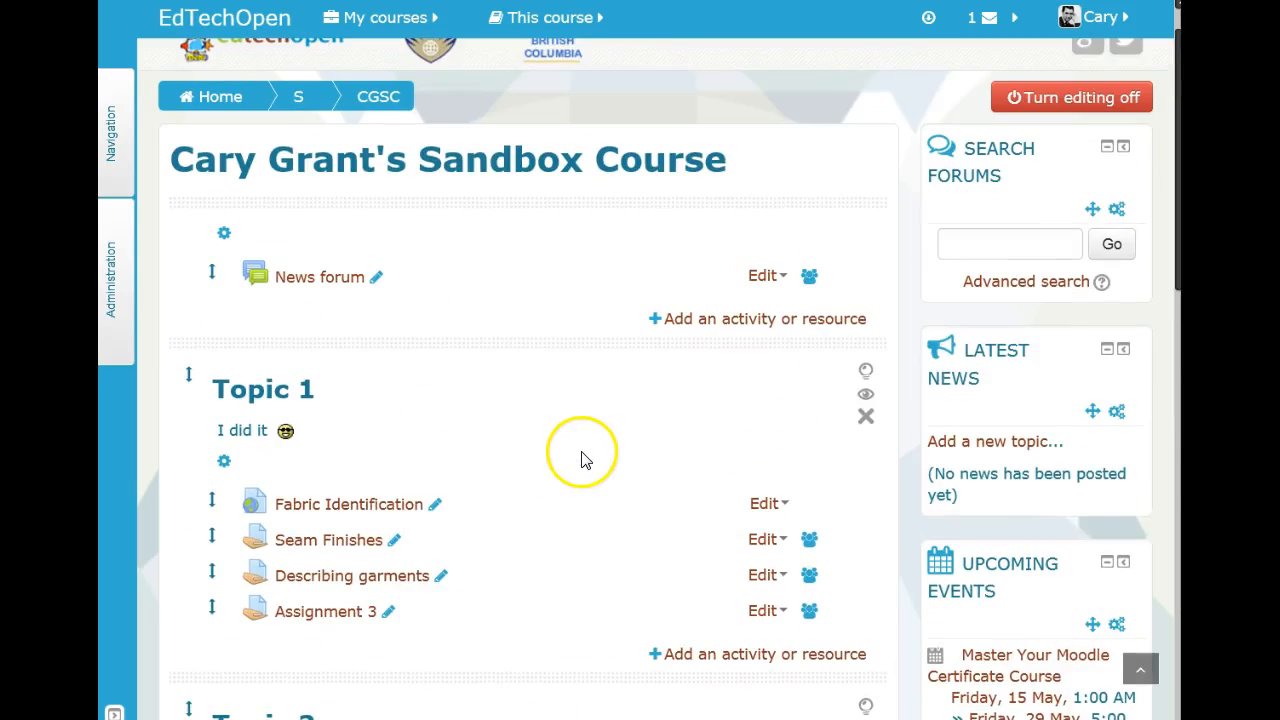
{"action": "scroll", "coordinate": [583, 480], "scroll_direction": "down", "scroll_amount": 2}
{"action": "scroll", "coordinate": [586, 508], "scroll_direction": "down", "scroll_amount": 2}
{"action": "scroll", "coordinate": [586, 508], "scroll_direction": "up", "scroll_amount": 2}
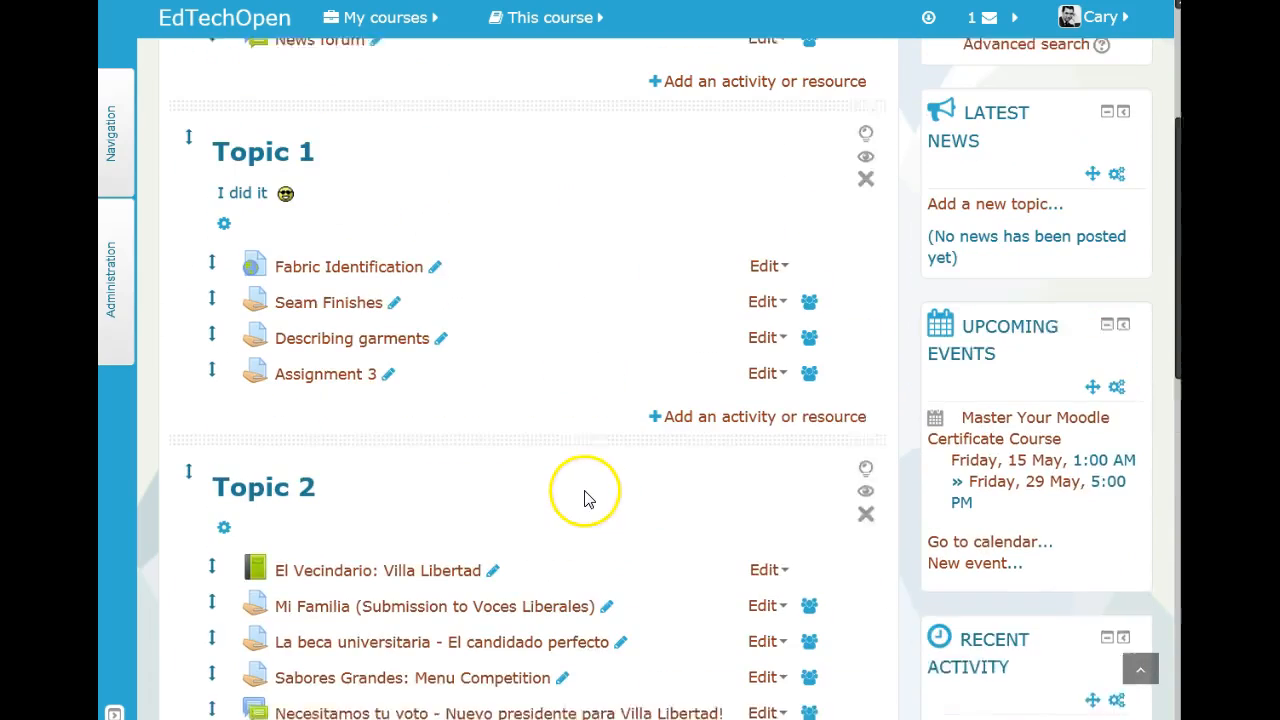
{"action": "scroll", "coordinate": [362, 483], "scroll_direction": "down", "scroll_amount": 2}
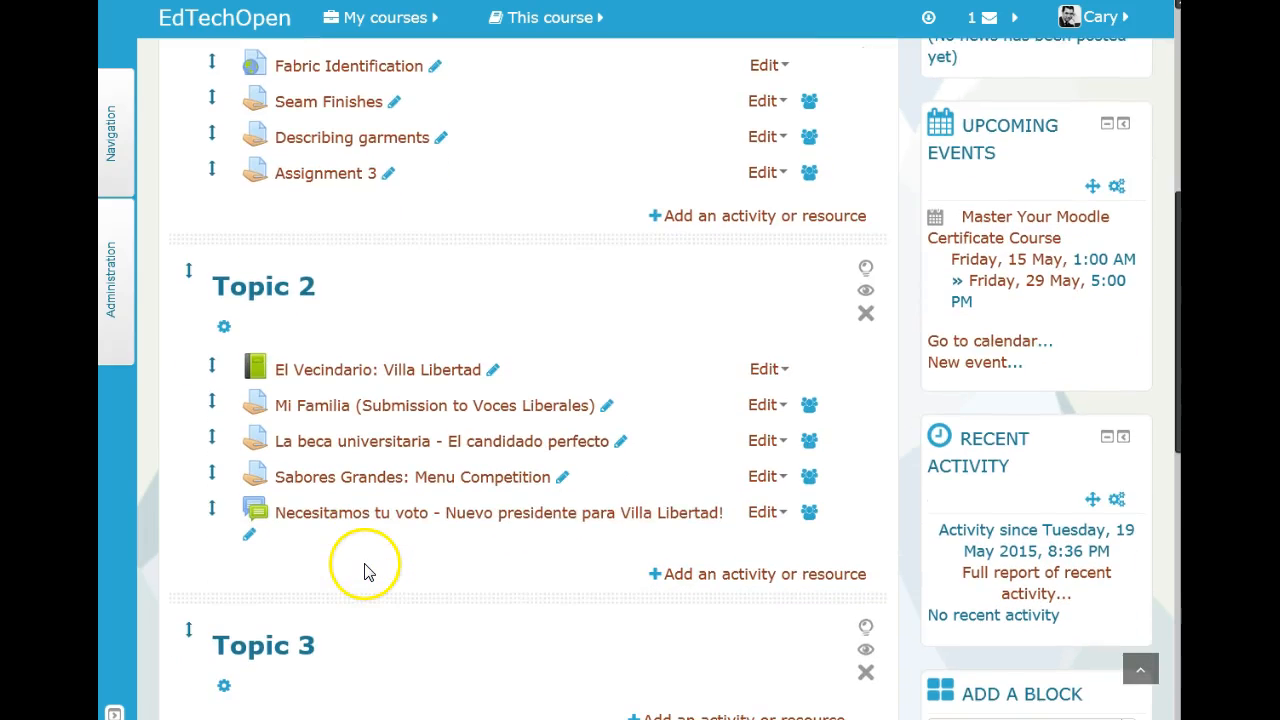
Open the sandbox course's gradebook and switch from the grader report to the Categories and items setup
{"action": "scroll", "coordinate": [360, 563], "scroll_direction": "up", "scroll_amount": 3}
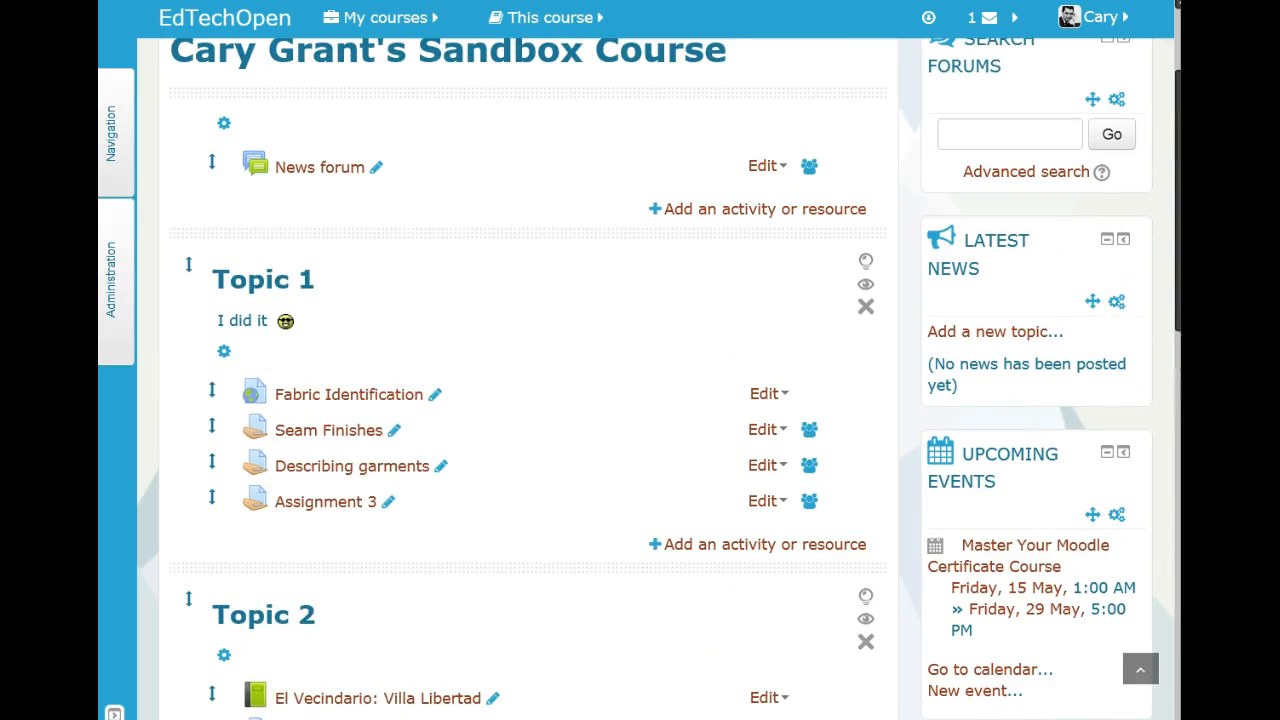
{"action": "left_click", "coordinate": [121, 281]}
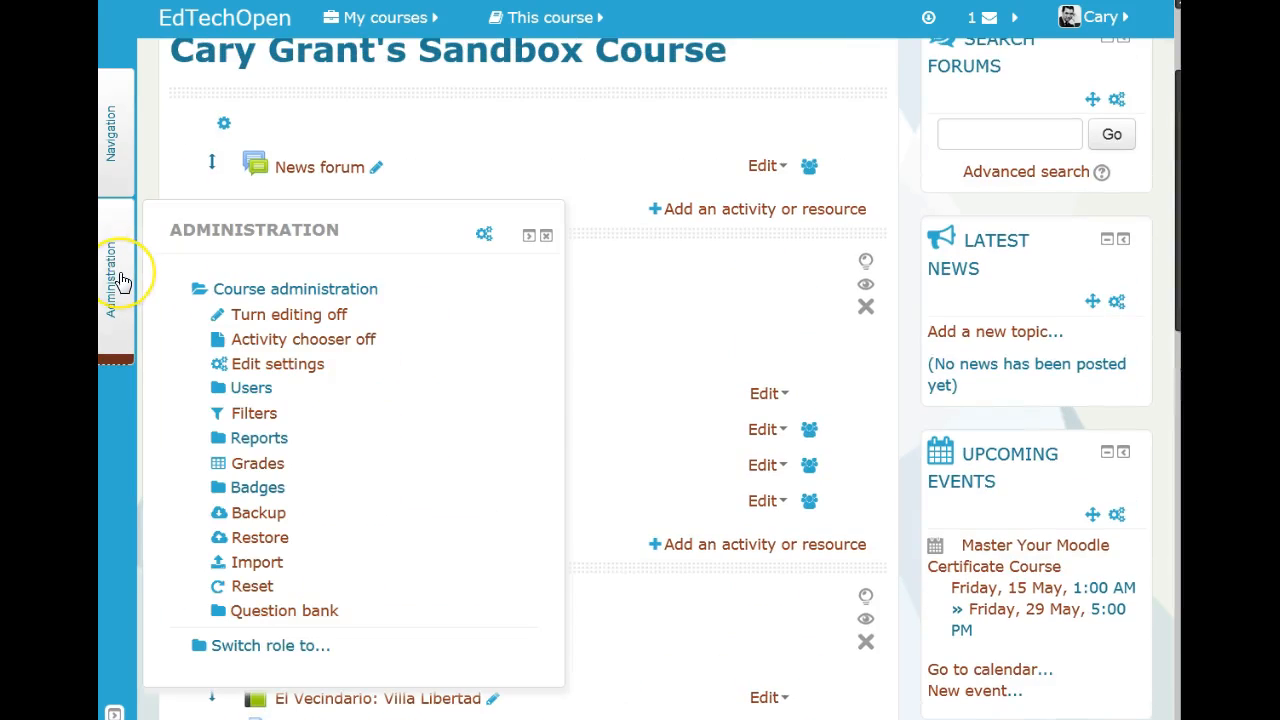
{"action": "left_click", "coordinate": [268, 465]}
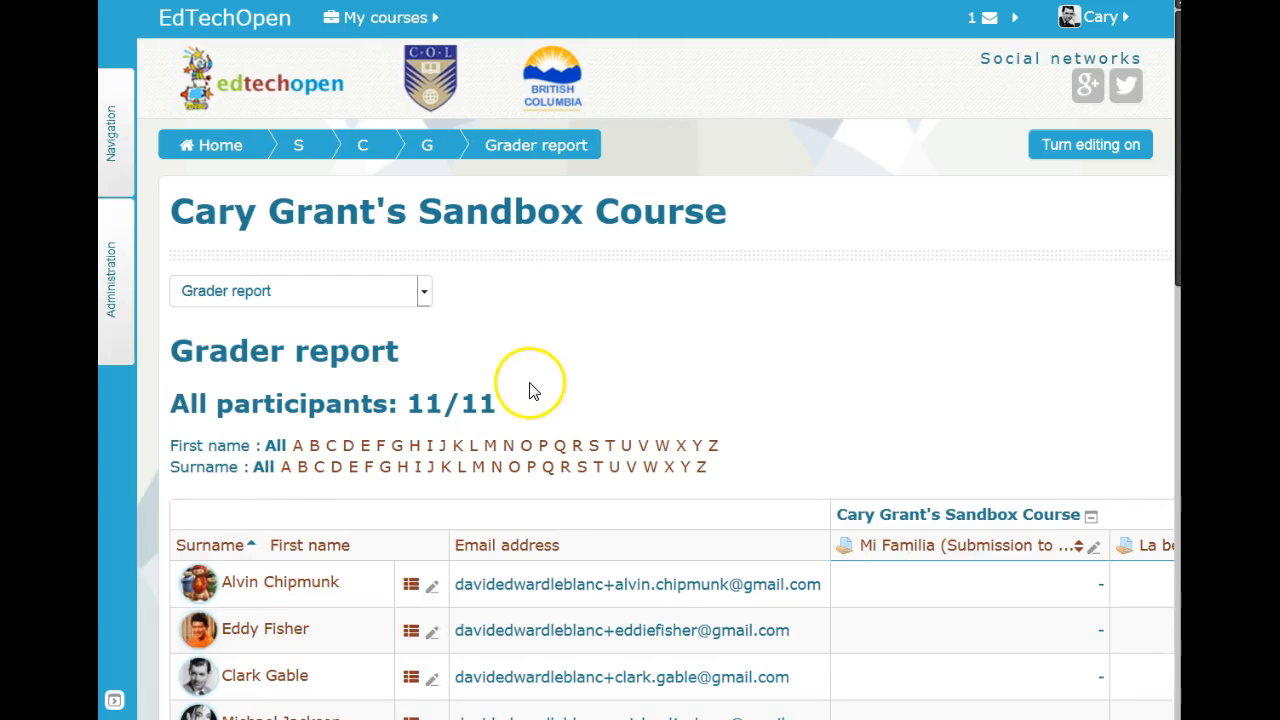
{"action": "scroll", "coordinate": [509, 391], "scroll_direction": "down", "scroll_amount": 1}
{"action": "left_click", "coordinate": [422, 183]}
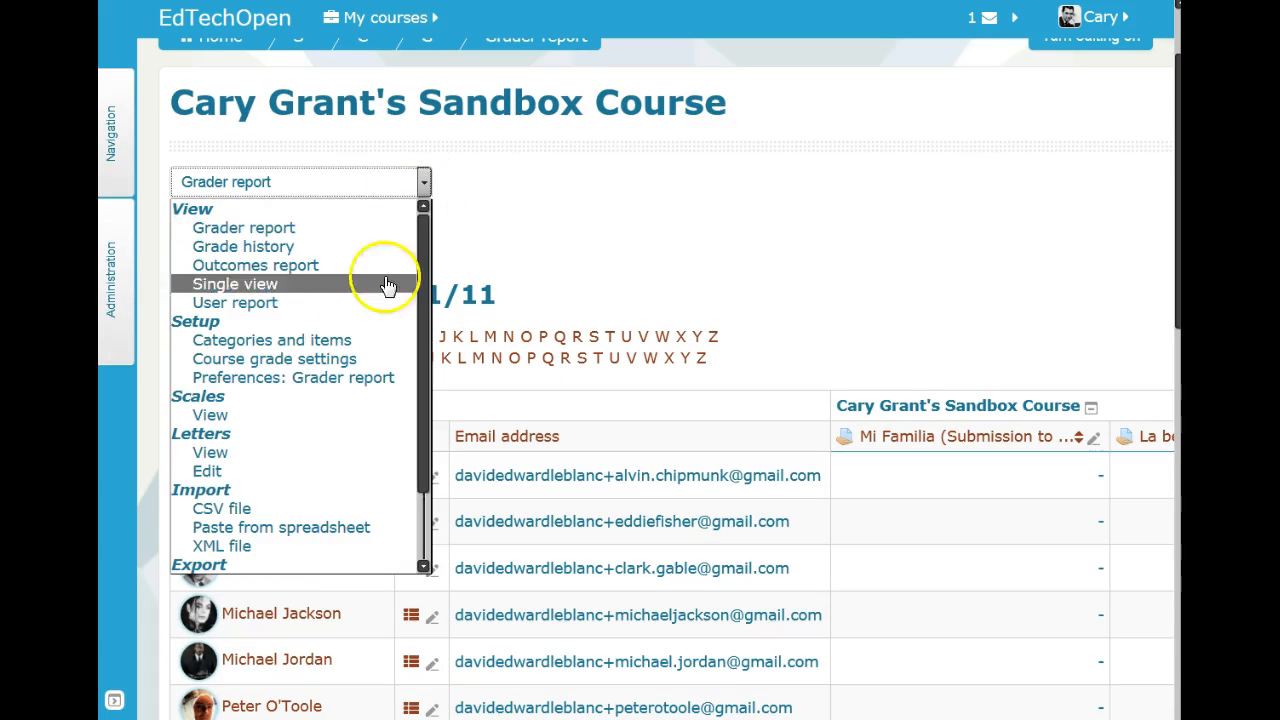
{"action": "left_click", "coordinate": [345, 342]}
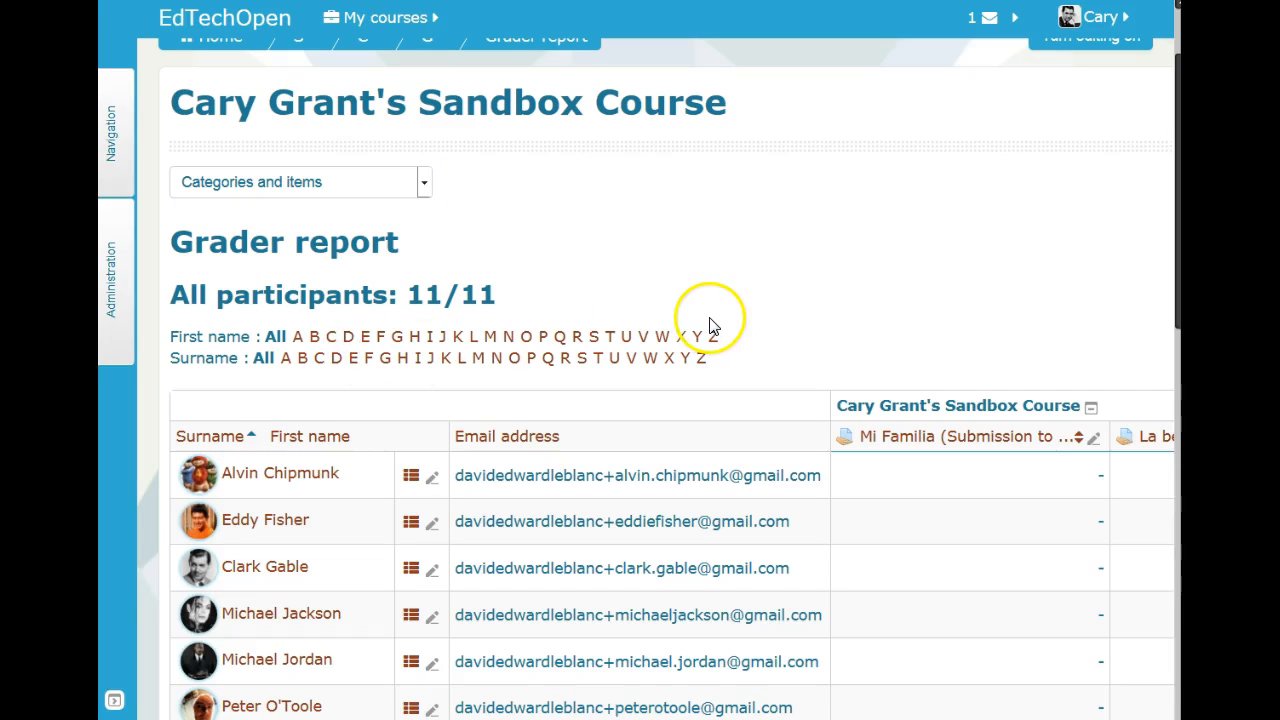
Add a grade category named "Assignments" with Simple weighted mean of grades as its aggregation and save it
{"action": "scroll", "coordinate": [617, 371], "scroll_direction": "down", "scroll_amount": 4}
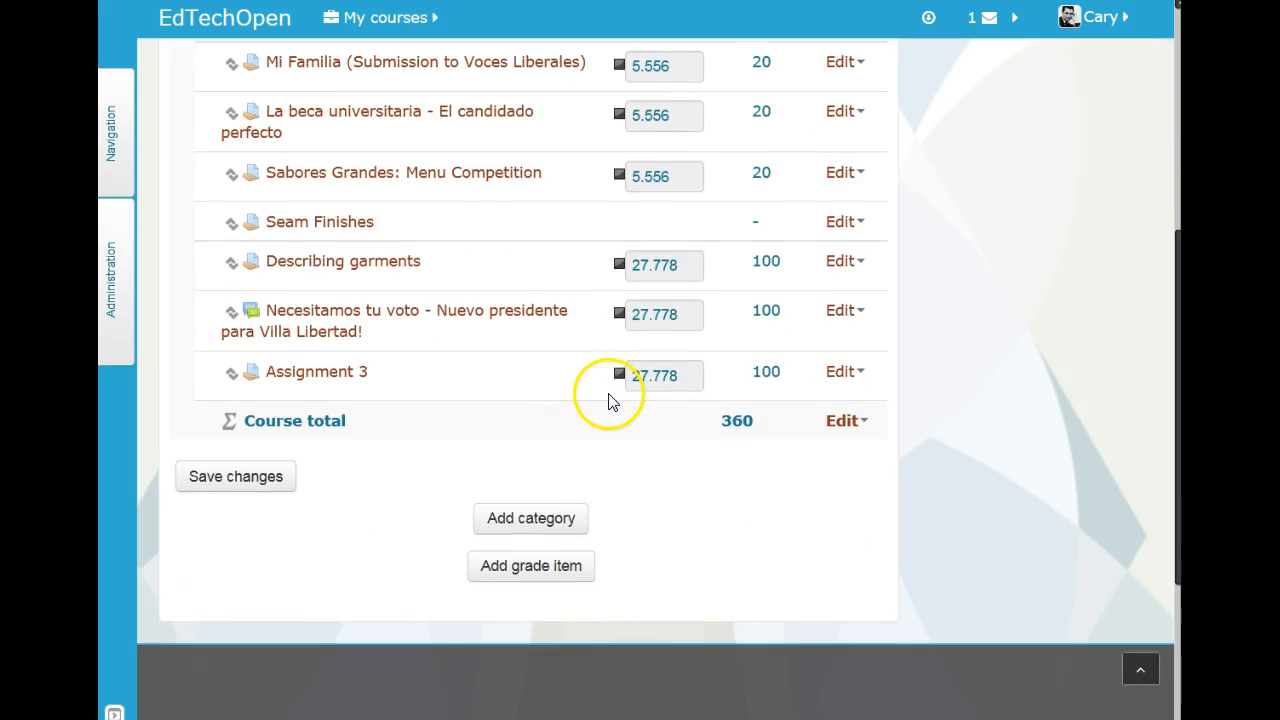
{"action": "scroll", "coordinate": [607, 400], "scroll_direction": "up", "scroll_amount": 3}
{"action": "left_click", "coordinate": [578, 688]}
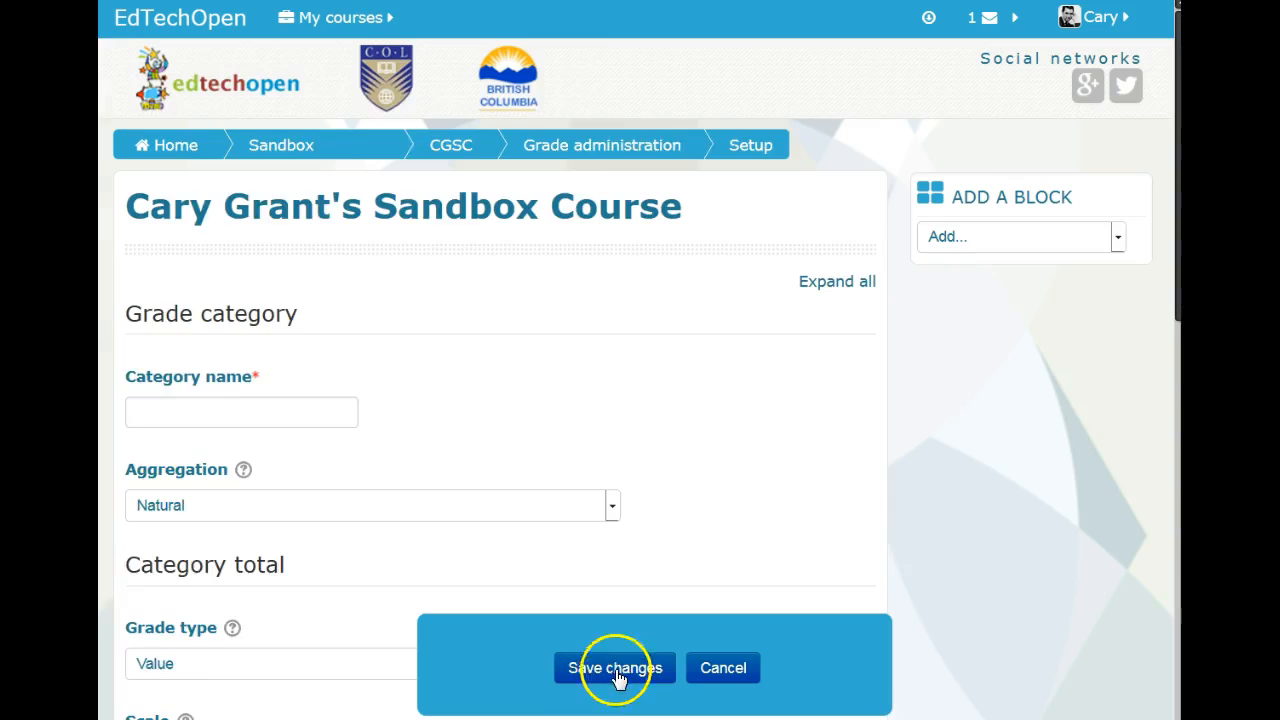
{"action": "left_click", "coordinate": [367, 420]}
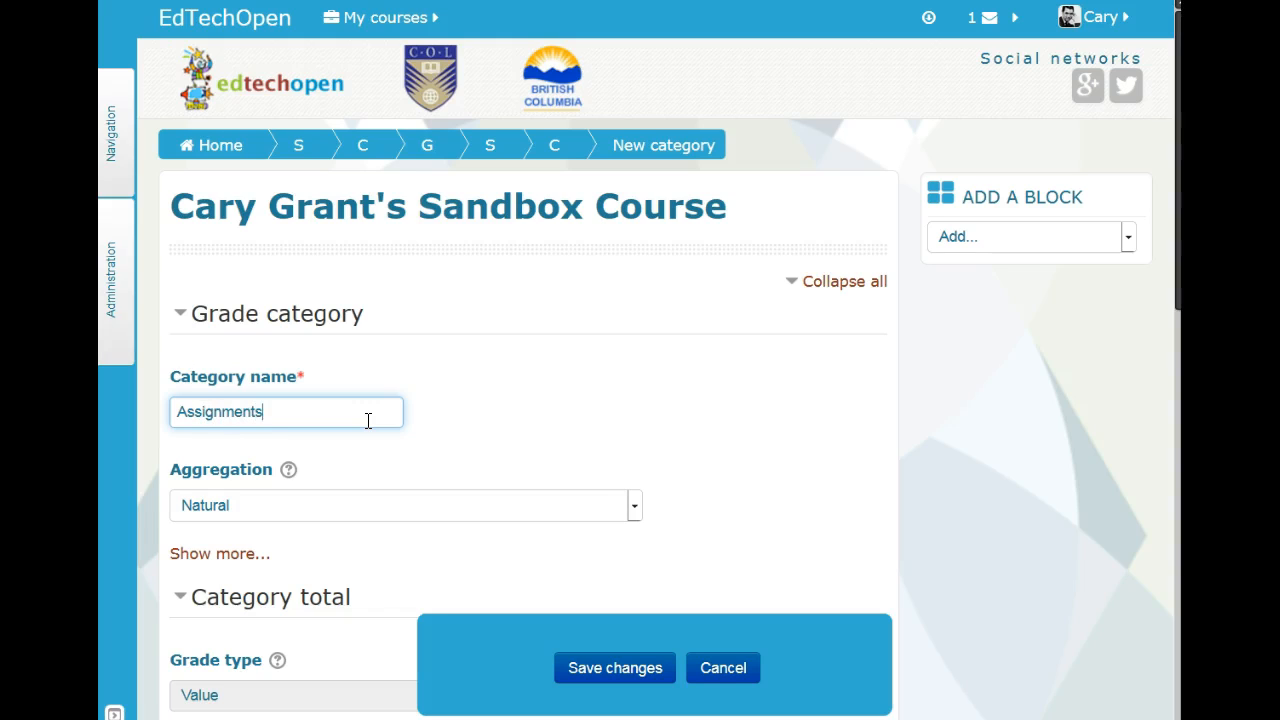
{"action": "left_click", "coordinate": [543, 507]}
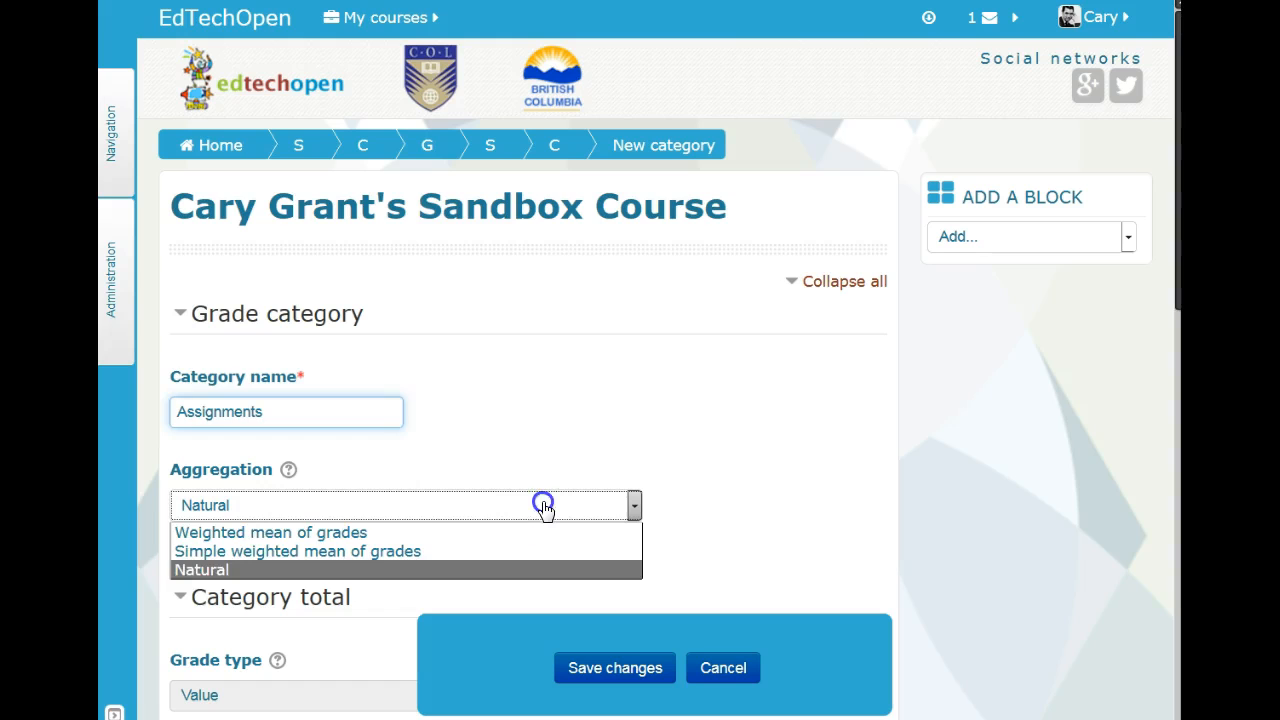
{"action": "left_click", "coordinate": [527, 552]}
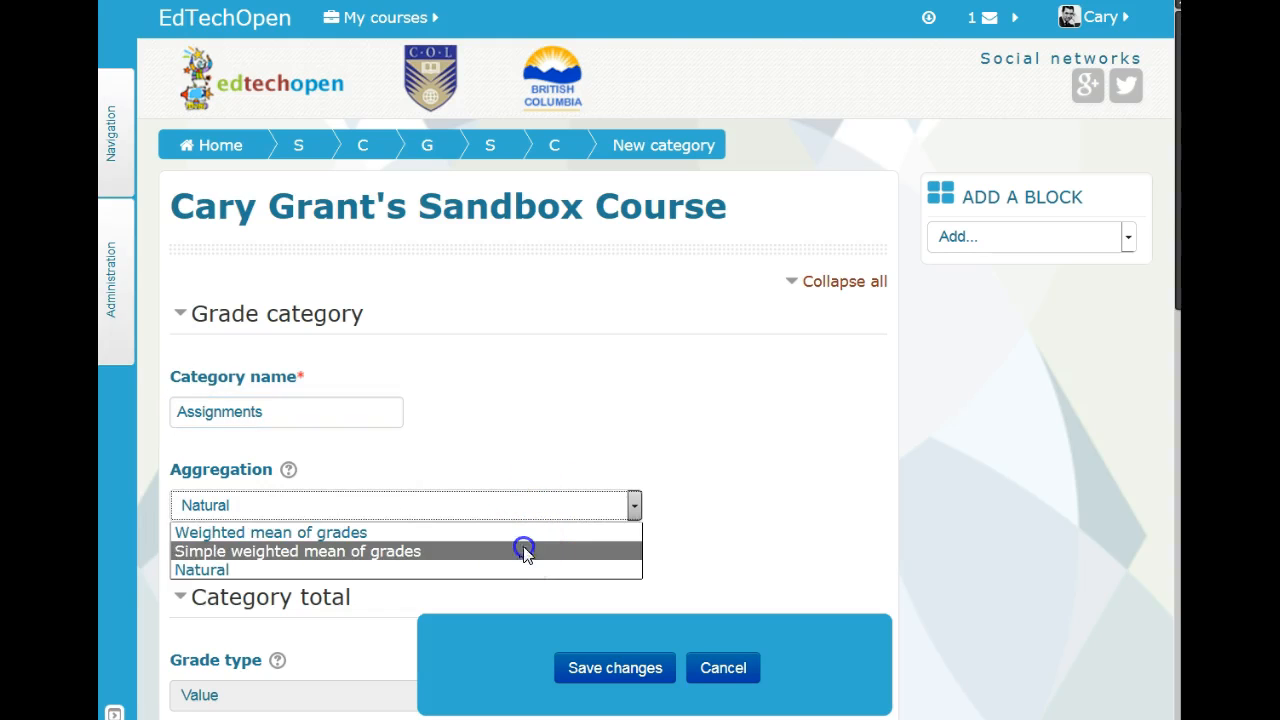
{"action": "scroll", "coordinate": [514, 562], "scroll_direction": "down", "scroll_amount": 2}
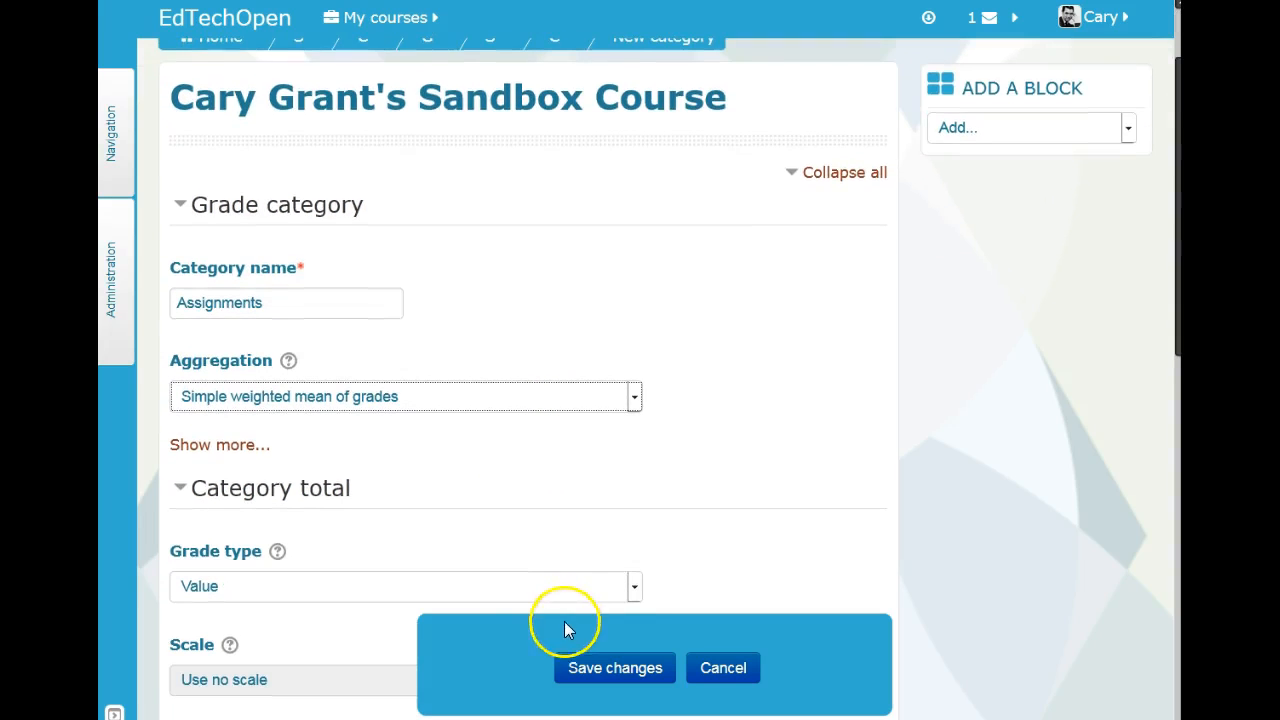
{"action": "scroll", "coordinate": [634, 494], "scroll_direction": "down", "scroll_amount": 2}
{"action": "left_click", "coordinate": [614, 670]}
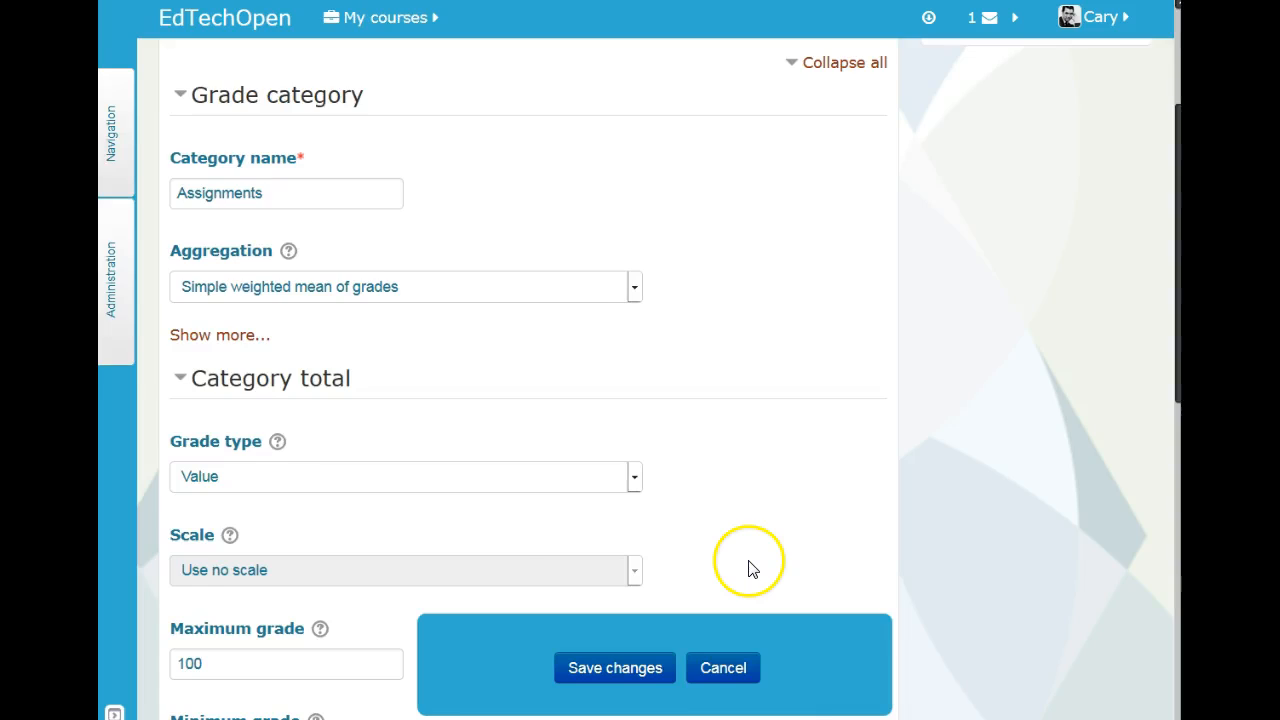
Add a grade category named "Tests" with Simple weighted mean of grades as its aggregation and save it
{"action": "scroll", "coordinate": [453, 527], "scroll_direction": "down", "scroll_amount": 6}
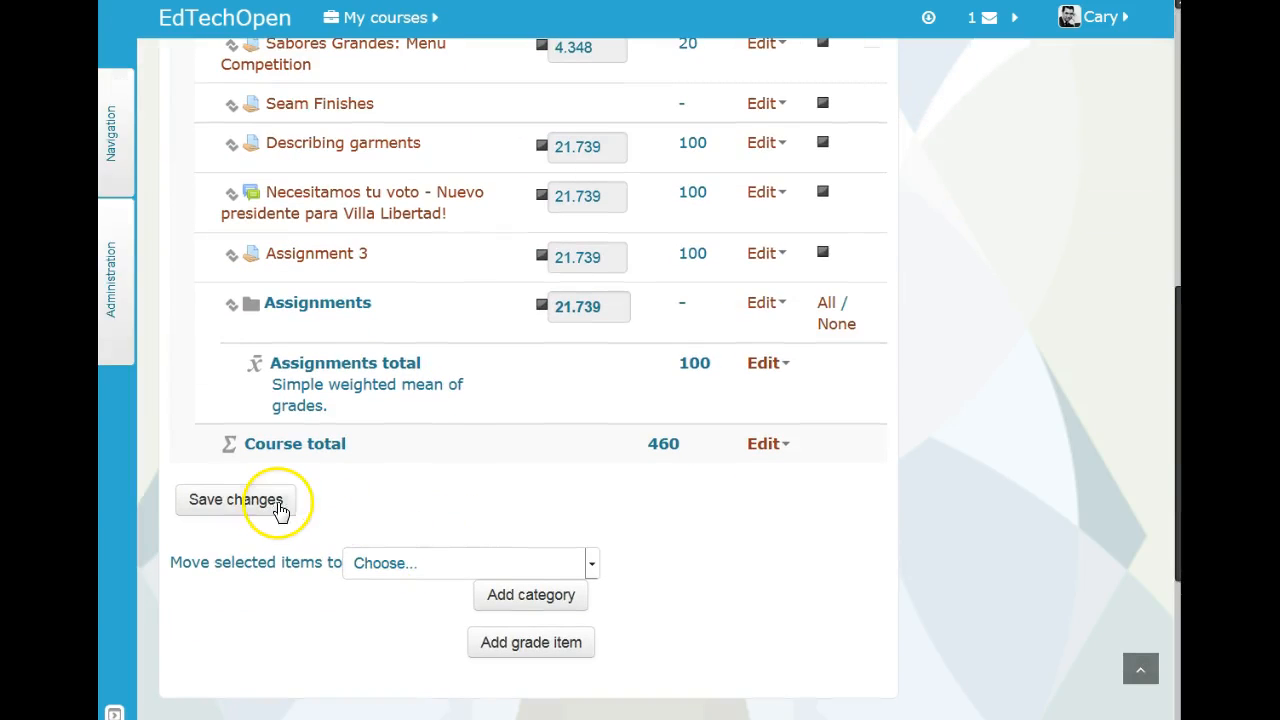
{"action": "left_click", "coordinate": [536, 602]}
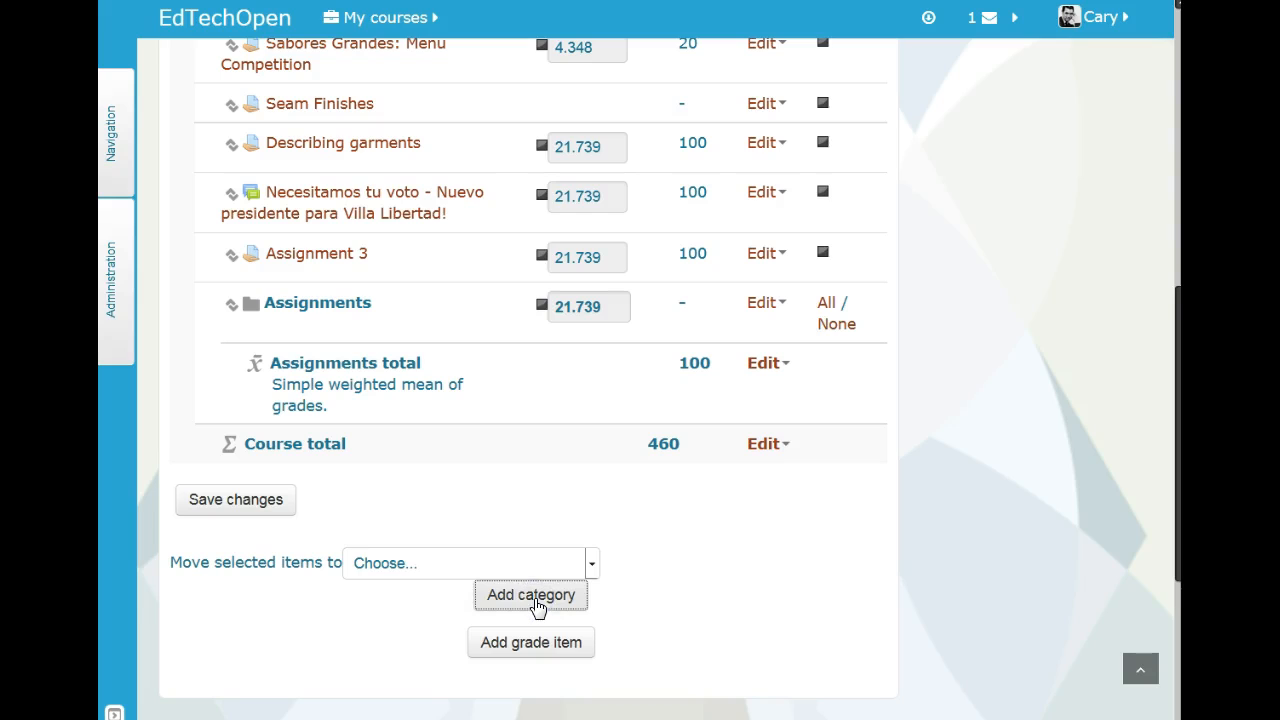
{"action": "left_click", "coordinate": [297, 409]}
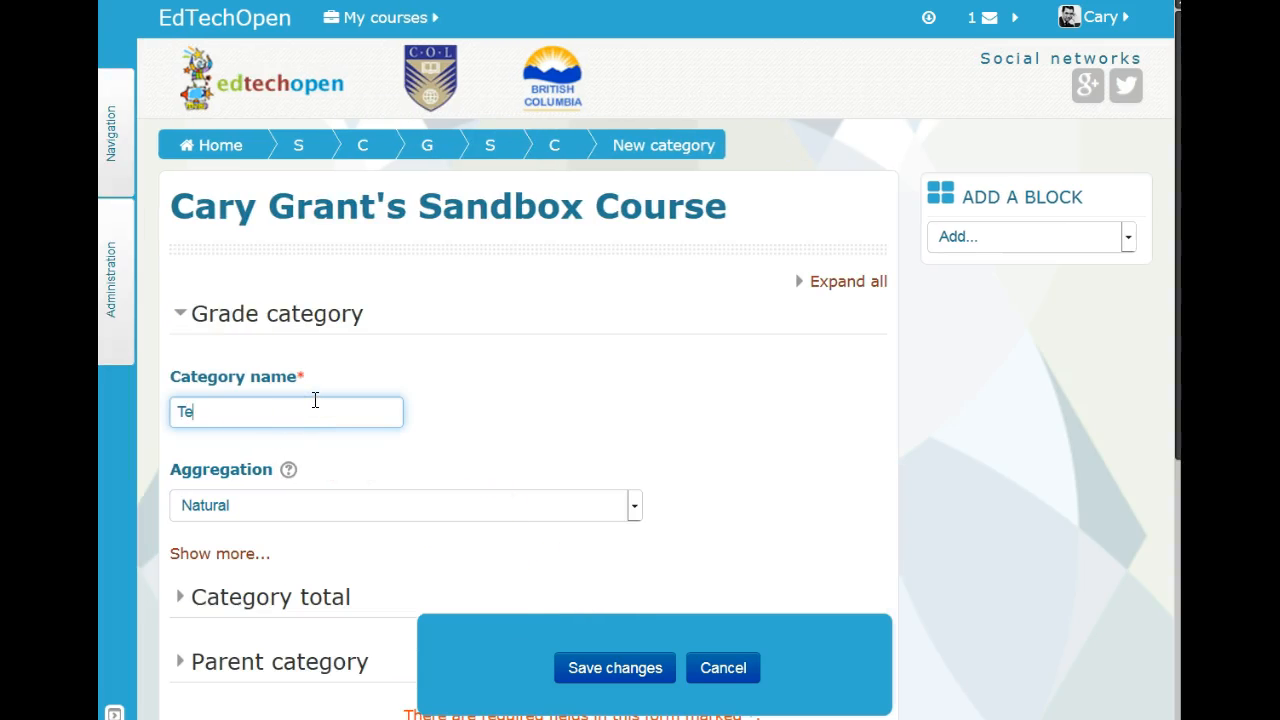
{"action": "left_click", "coordinate": [383, 507]}
{"action": "left_click", "coordinate": [377, 551]}
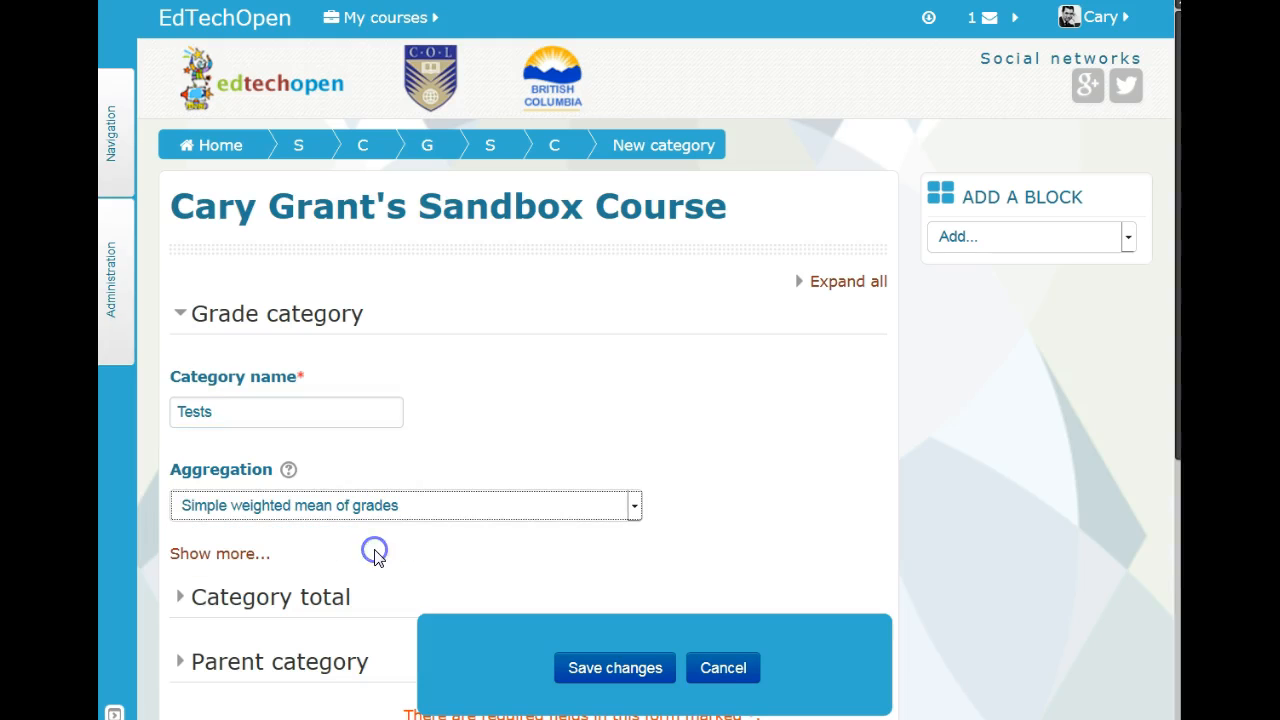
{"action": "left_click", "coordinate": [595, 680]}
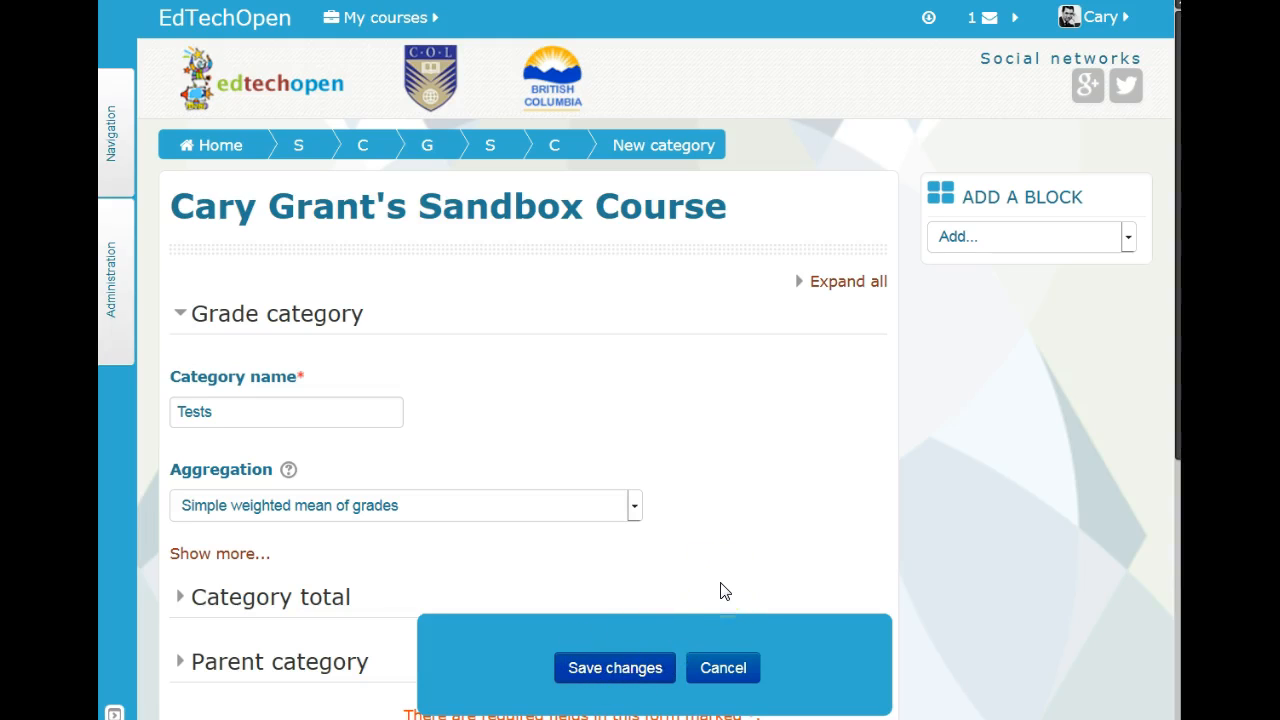
Add a grade category named "Discussions" with Simple weighted mean of grades as its aggregation and save it
{"action": "scroll", "coordinate": [460, 625], "scroll_direction": "down", "scroll_amount": 3}
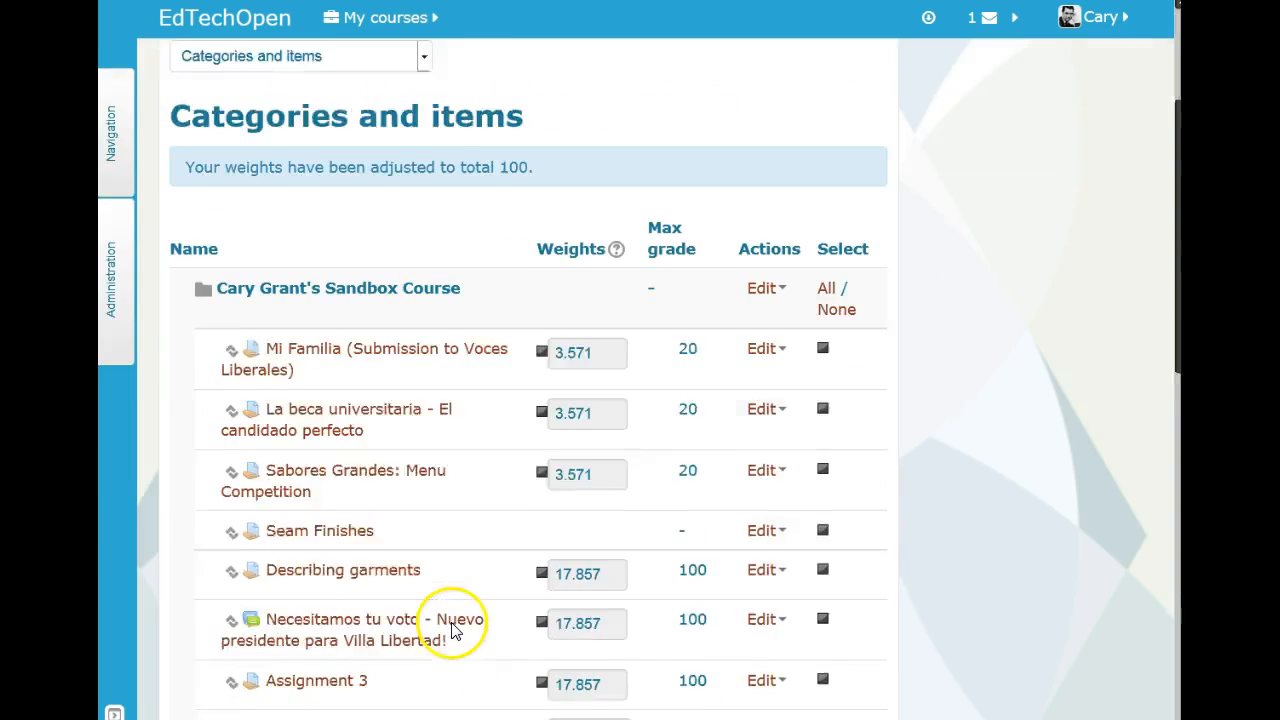
{"action": "scroll", "coordinate": [452, 628], "scroll_direction": "down", "scroll_amount": 5}
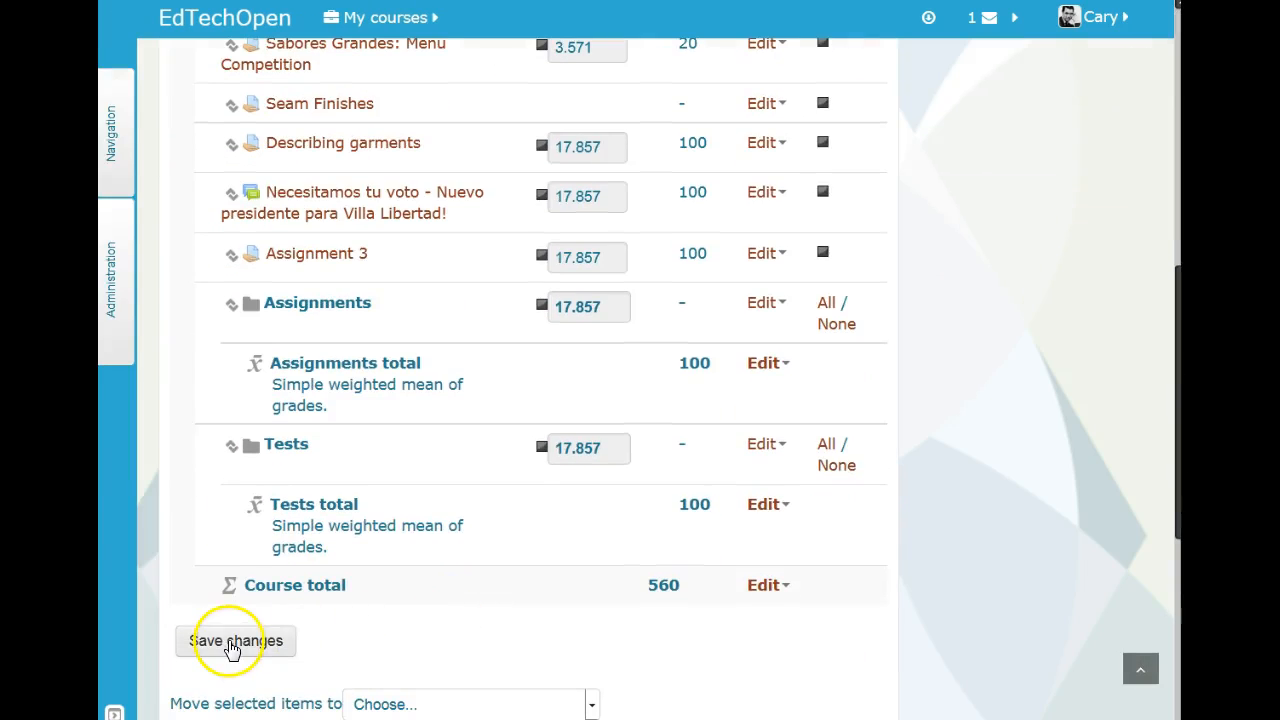
{"action": "scroll", "coordinate": [466, 634], "scroll_direction": "down", "scroll_amount": 3}
{"action": "left_click", "coordinate": [538, 522]}
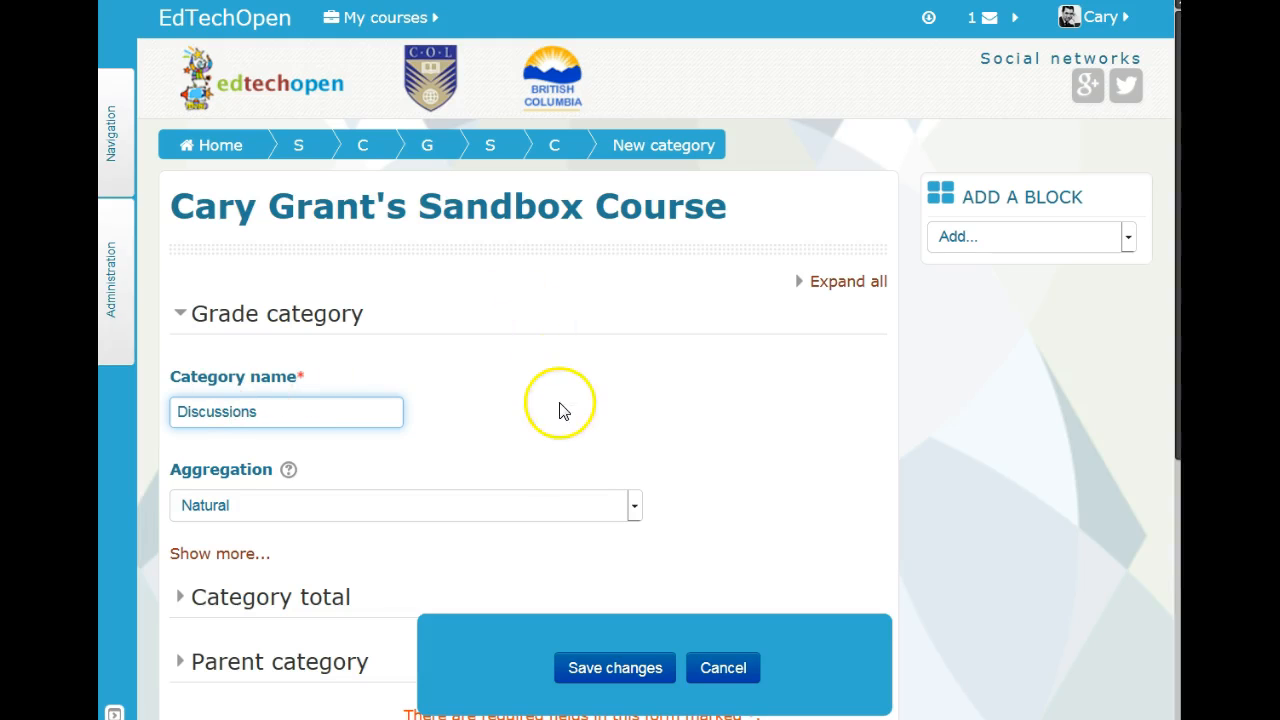
{"action": "left_click", "coordinate": [493, 507]}
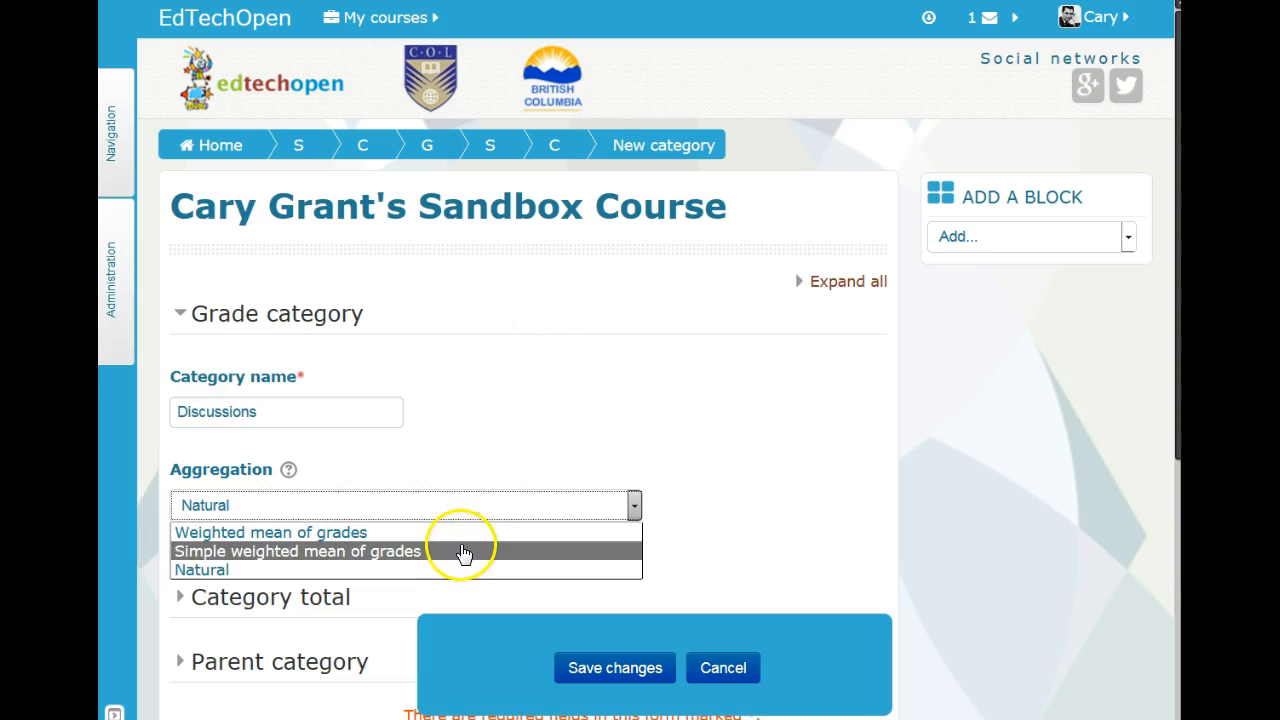
{"action": "left_click", "coordinate": [458, 550]}
{"action": "scroll", "coordinate": [800, 545], "scroll_direction": "down", "scroll_amount": 2}
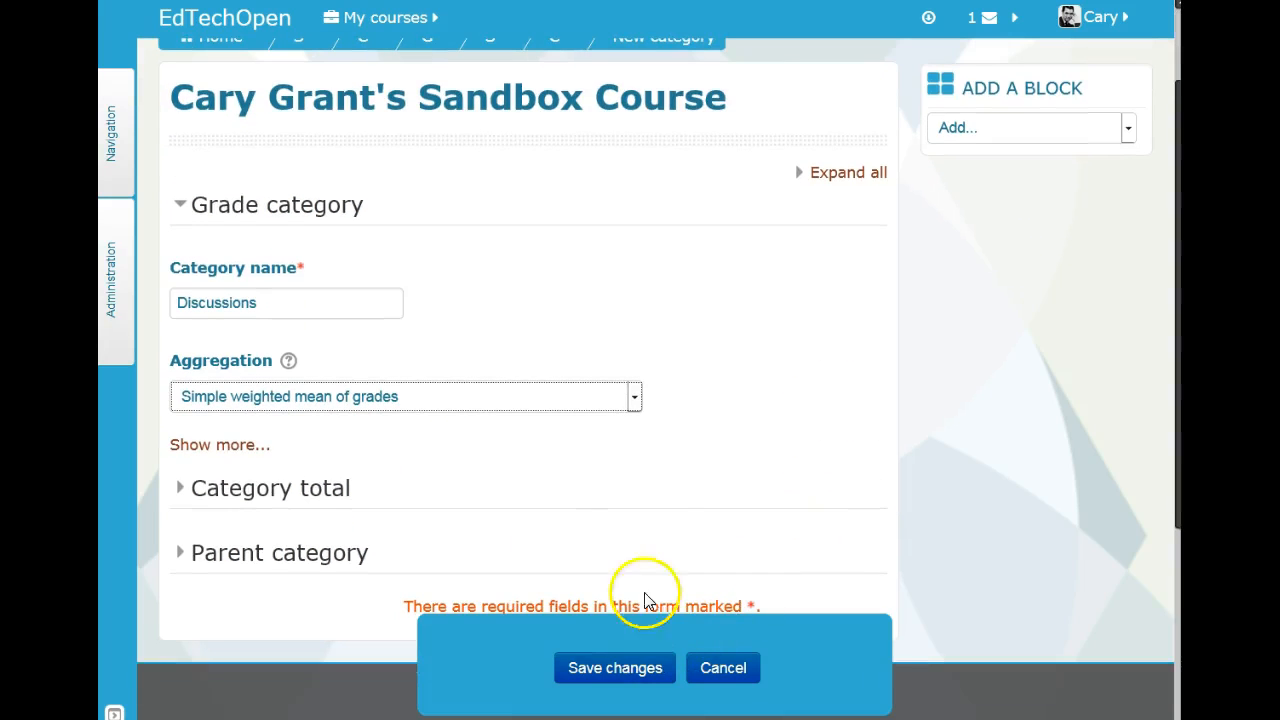
{"action": "left_click", "coordinate": [597, 677]}
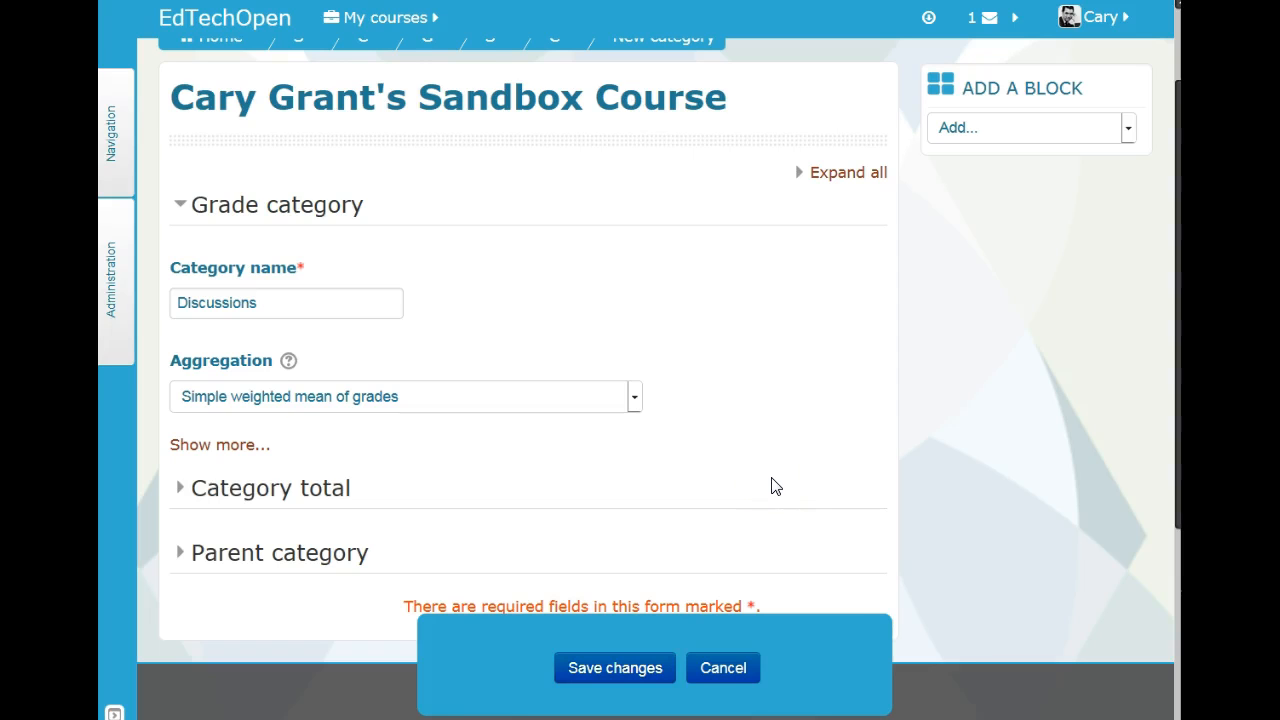
Override the category weights with 50 for Assignments, 30 for Tests and 20 for Discussions, and save the changes
{"action": "scroll", "coordinate": [877, 488], "scroll_direction": "down", "scroll_amount": 5}
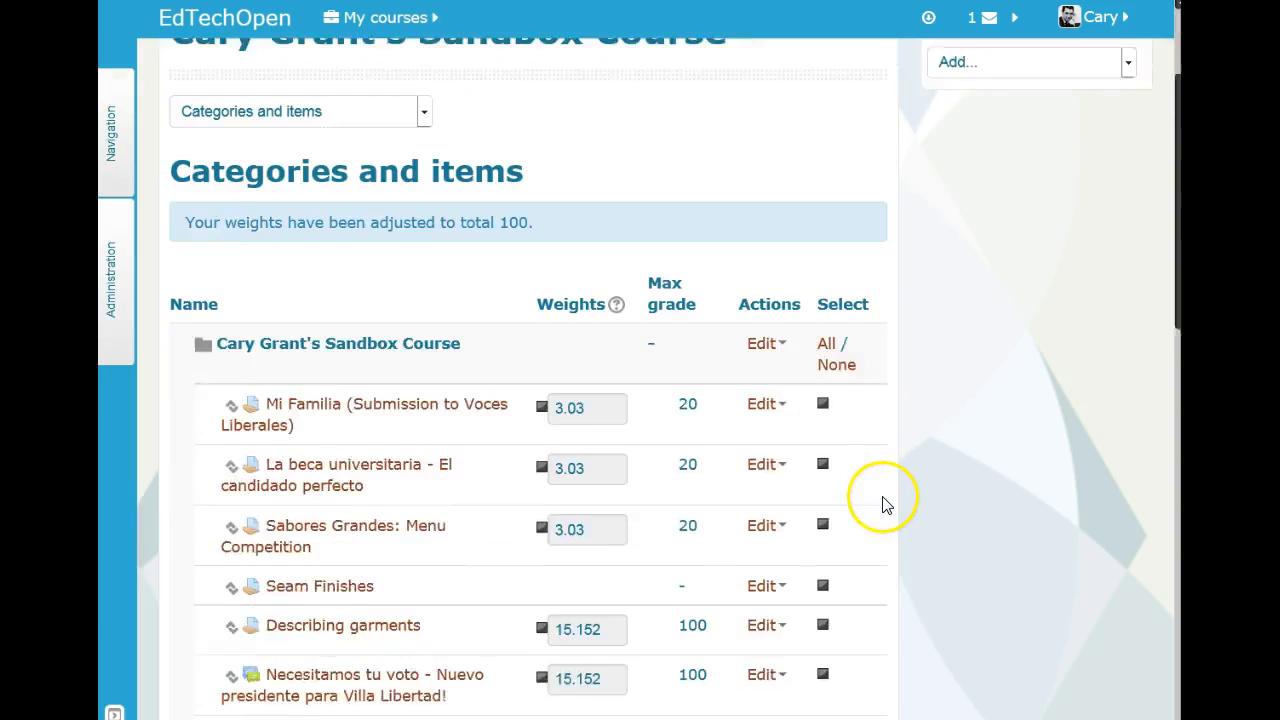
{"action": "scroll", "coordinate": [877, 503], "scroll_direction": "down", "scroll_amount": 2}
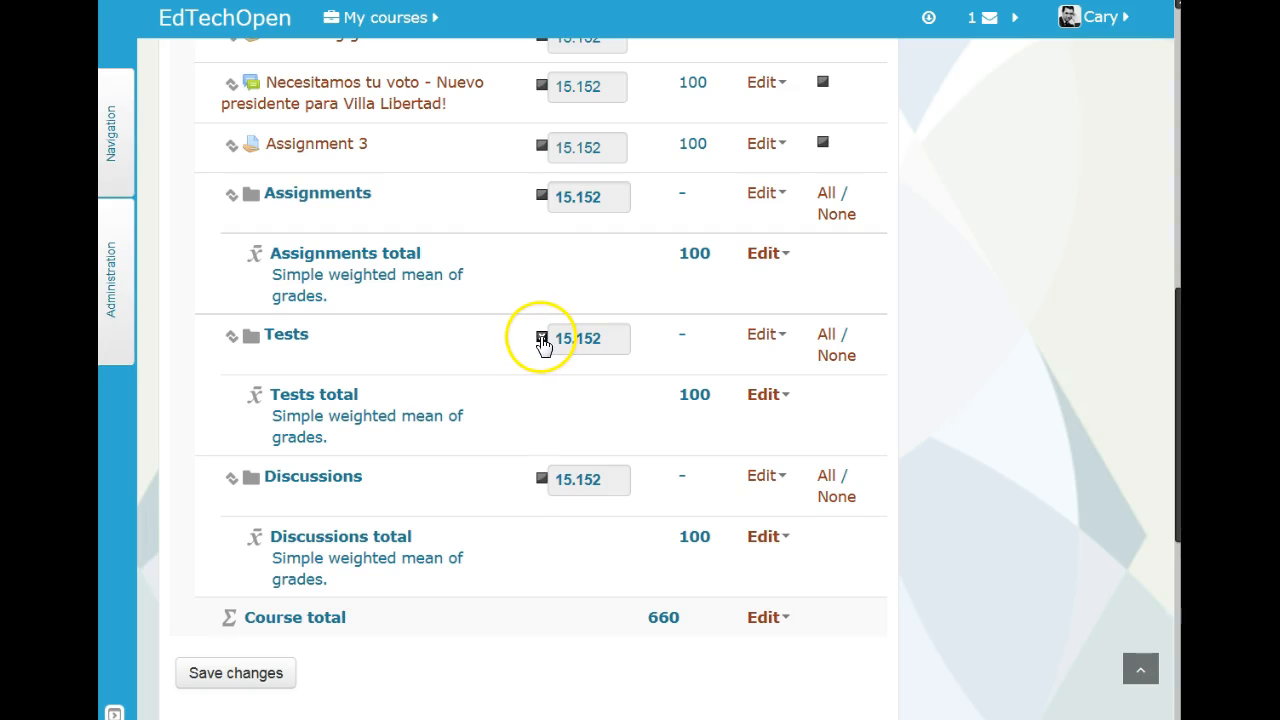
{"action": "left_click", "coordinate": [541, 196]}
{"action": "left_click_drag", "start_coordinate": [608, 197], "coordinate": [561, 198]}
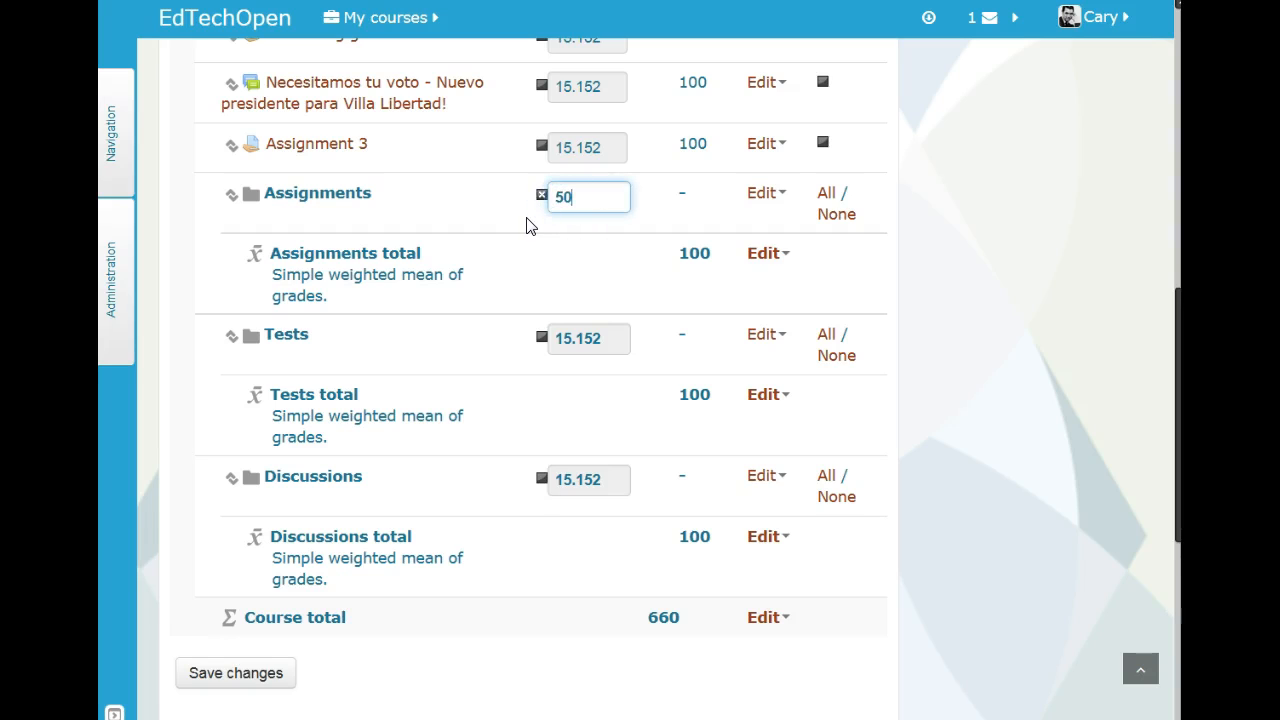
{"action": "left_click", "coordinate": [541, 337]}
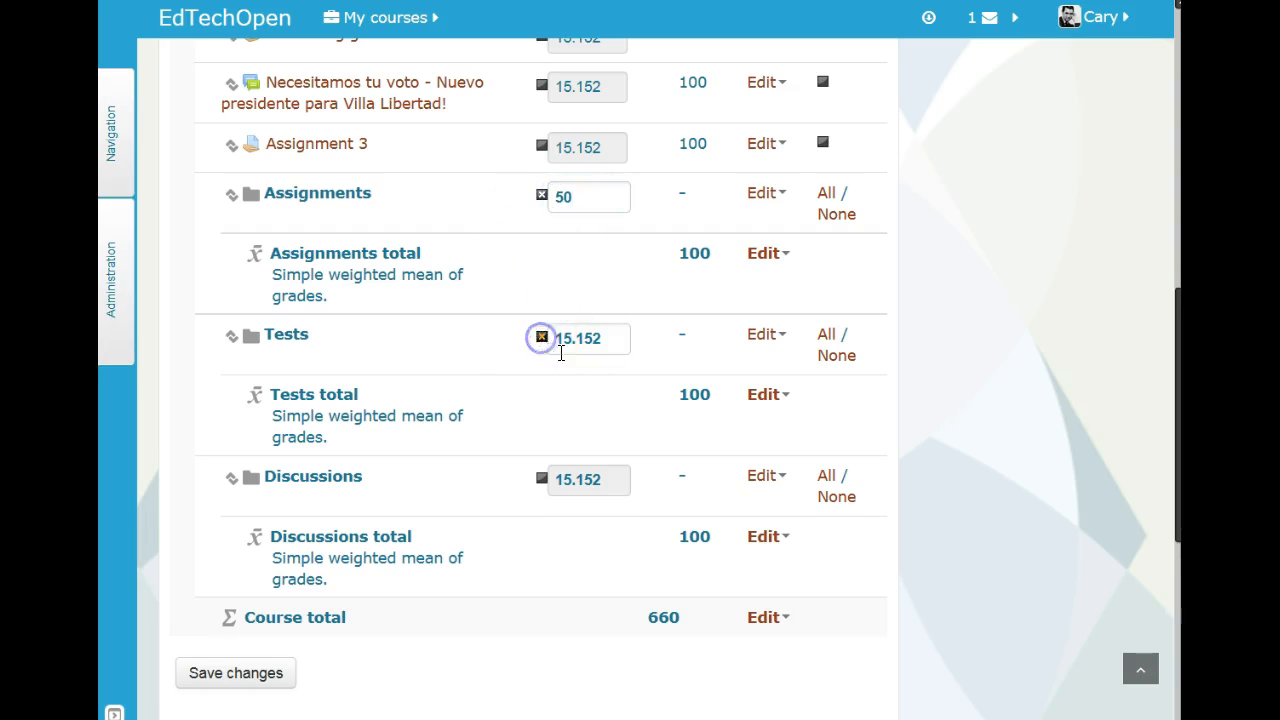
{"action": "left_click_drag", "start_coordinate": [611, 343], "coordinate": [546, 338]}
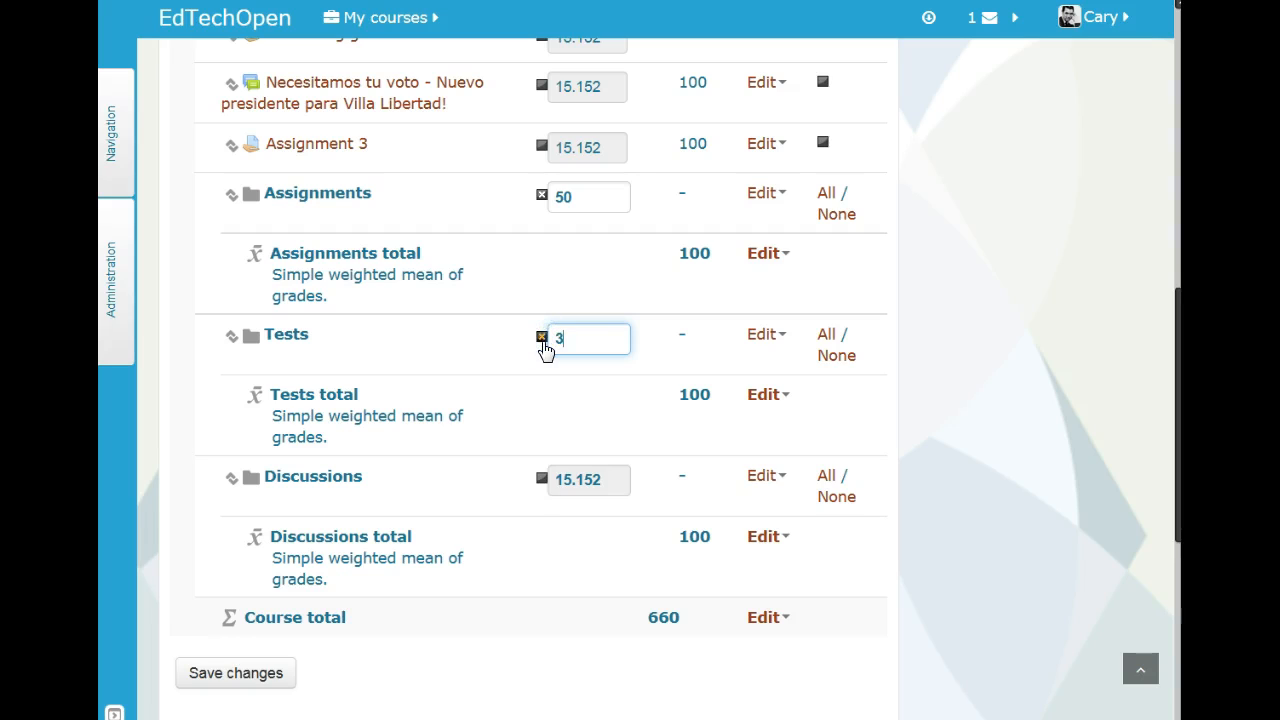
{"action": "left_click", "coordinate": [541, 480]}
{"action": "left_click", "coordinate": [609, 483]}
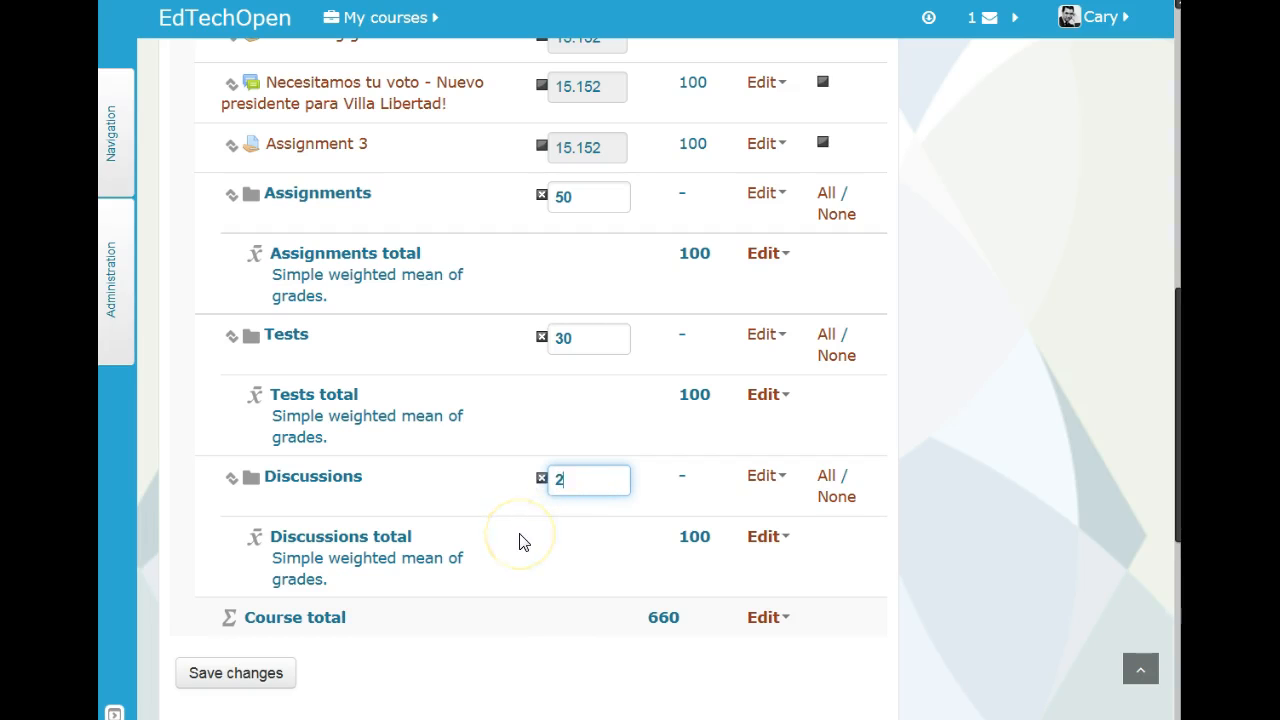
{"action": "type", "text": "20"}
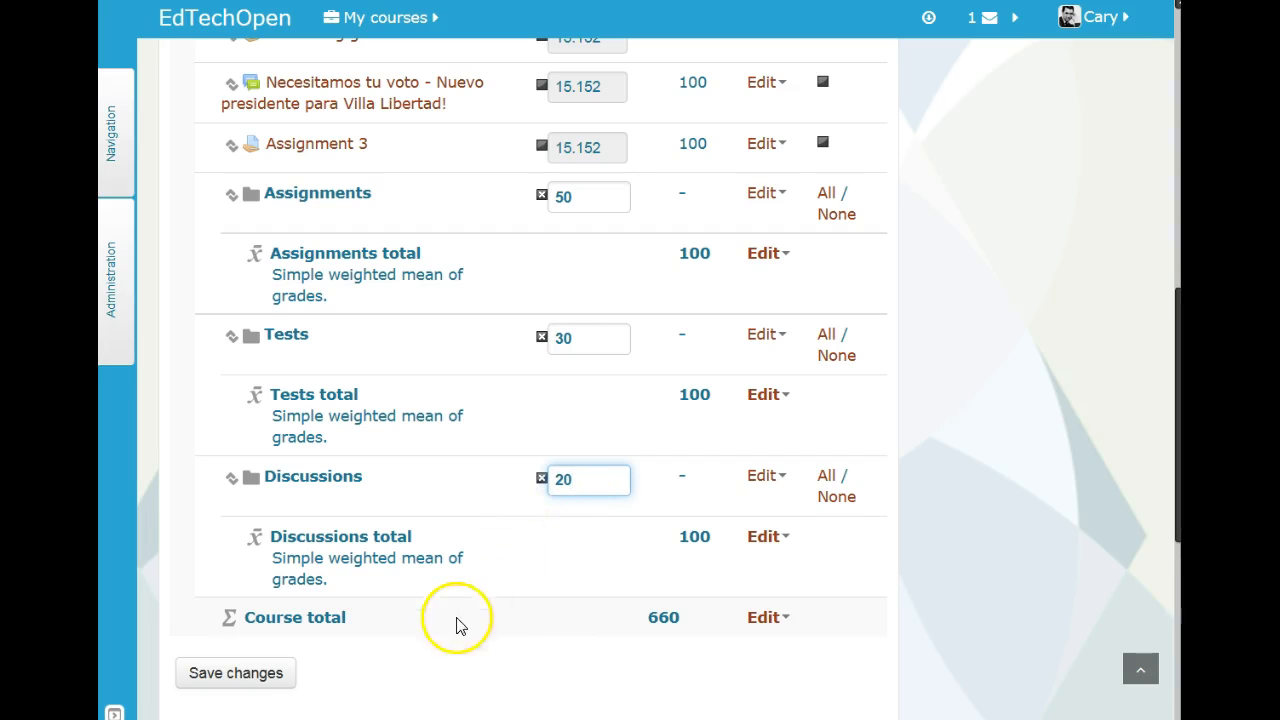
{"action": "left_click", "coordinate": [270, 680]}
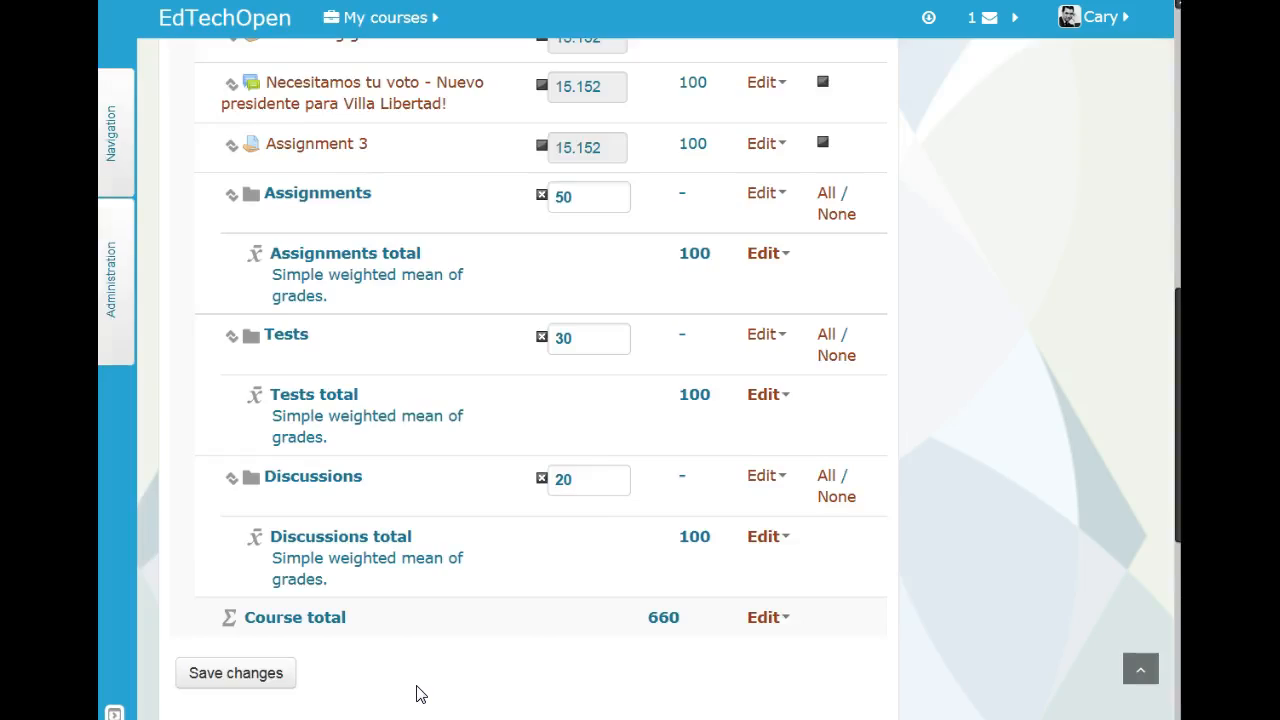
Review the saved weights of the individual grade items and of the Assignments, Tests and Discussions categories
{"action": "scroll", "coordinate": [900, 445], "scroll_direction": "down", "scroll_amount": 5}
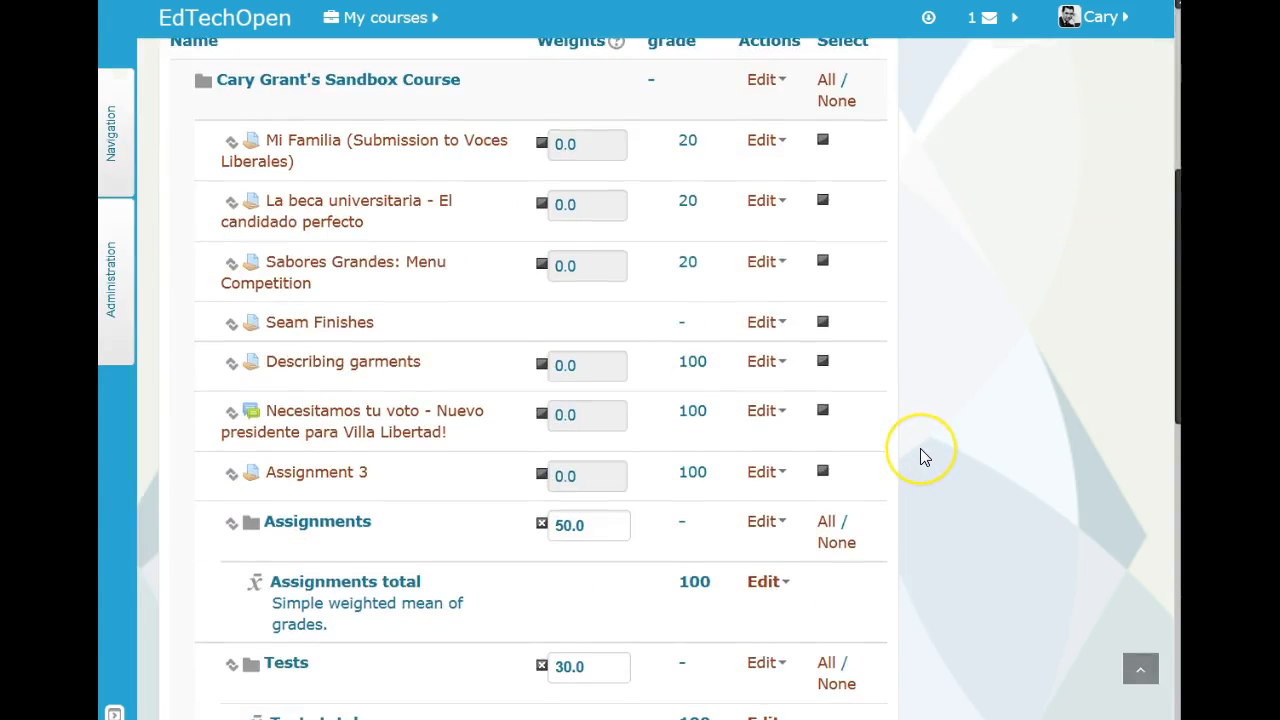
{"action": "scroll", "coordinate": [924, 457], "scroll_direction": "down", "scroll_amount": 3}
{"action": "scroll", "coordinate": [915, 446], "scroll_direction": "up", "scroll_amount": 3}
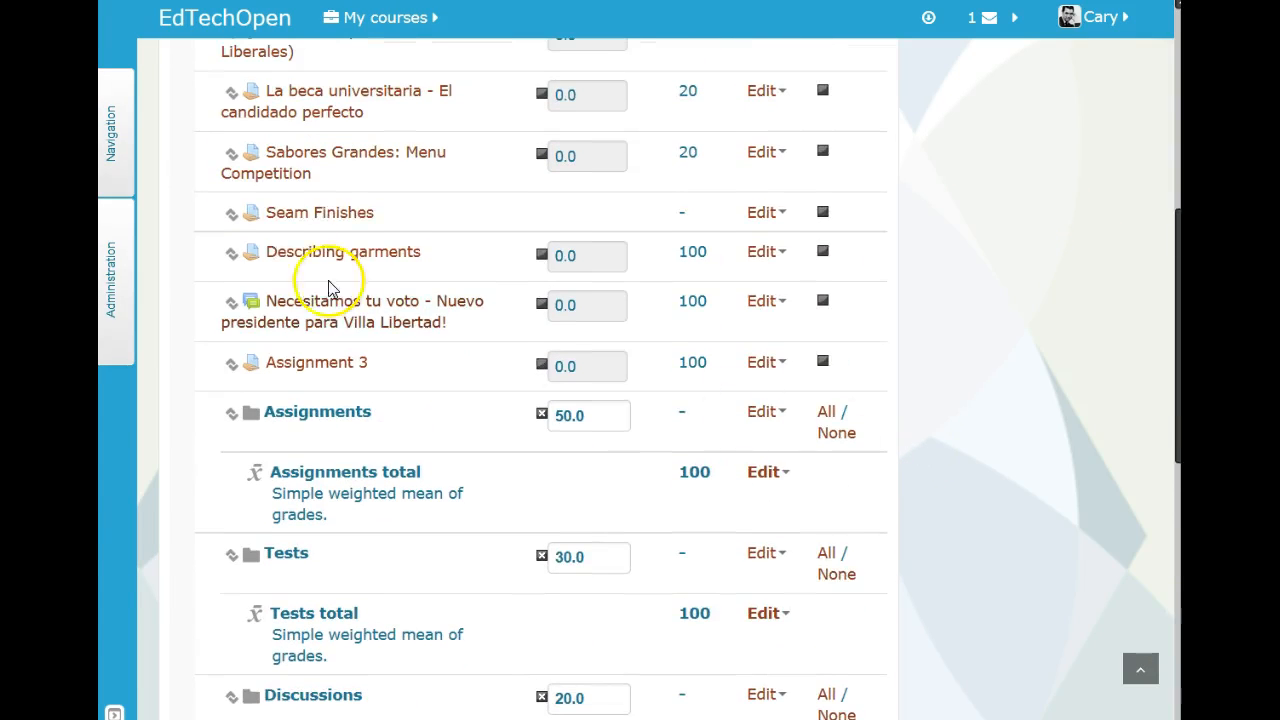
{"action": "scroll", "coordinate": [452, 340], "scroll_direction": "up", "scroll_amount": 1}
{"action": "scroll", "coordinate": [452, 340], "scroll_direction": "up", "scroll_amount": 1}
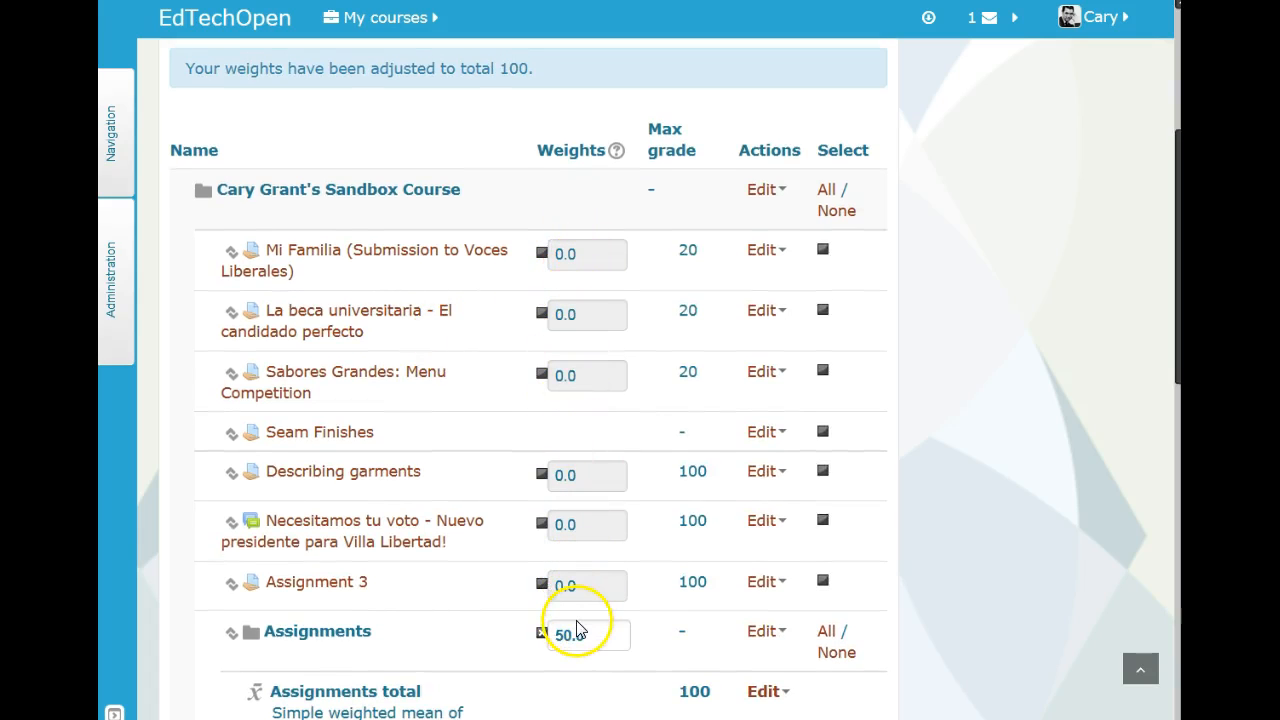
{"action": "scroll", "coordinate": [575, 628], "scroll_direction": "down", "scroll_amount": 3}
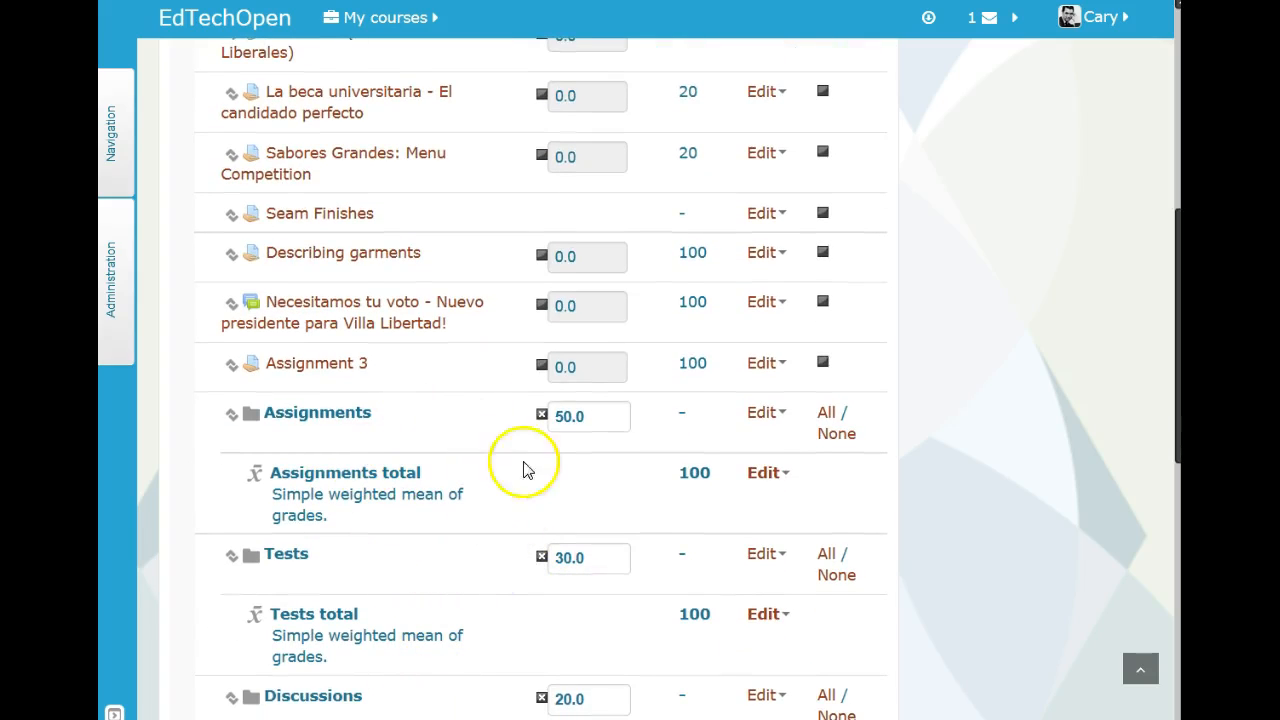
Move Mi Familia, La beca universitaria, Sabores Grandes, Seam Finishes, Describing garments and Assignment 3 into the Assignments category
{"action": "scroll", "coordinate": [1020, 565], "scroll_direction": "up", "scroll_amount": 3}
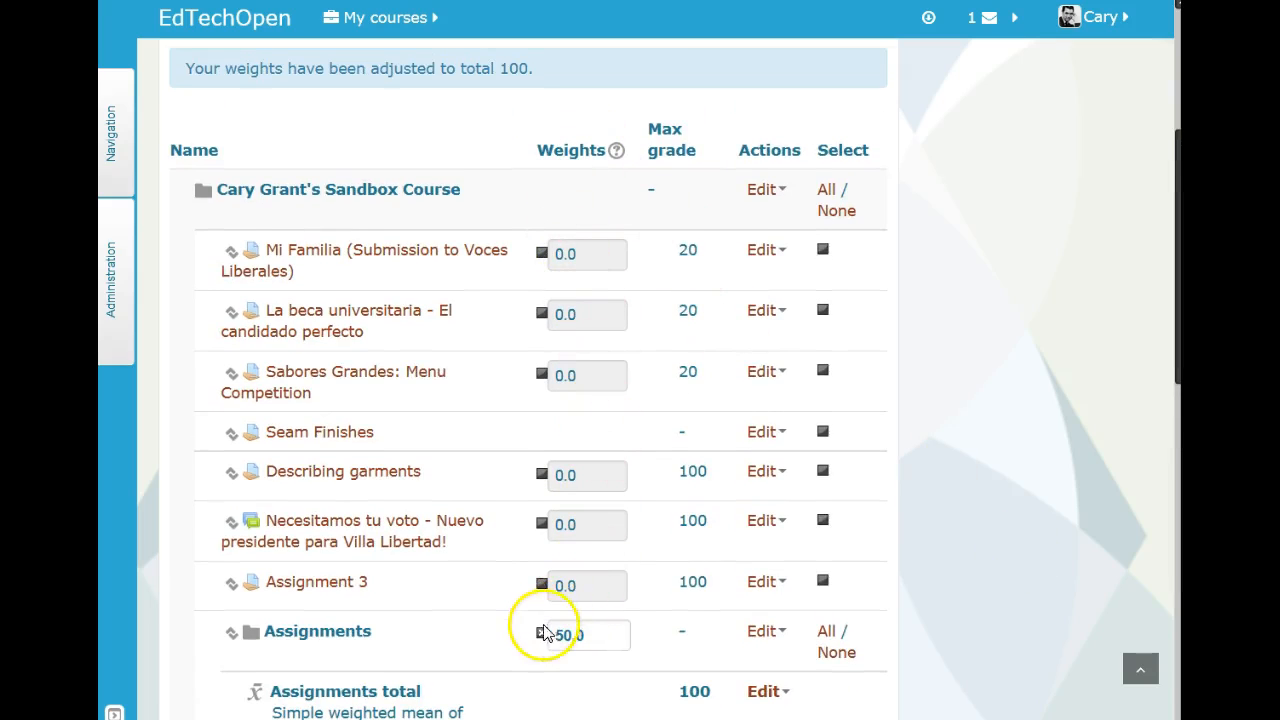
{"action": "scroll", "coordinate": [540, 632], "scroll_direction": "down", "scroll_amount": 1}
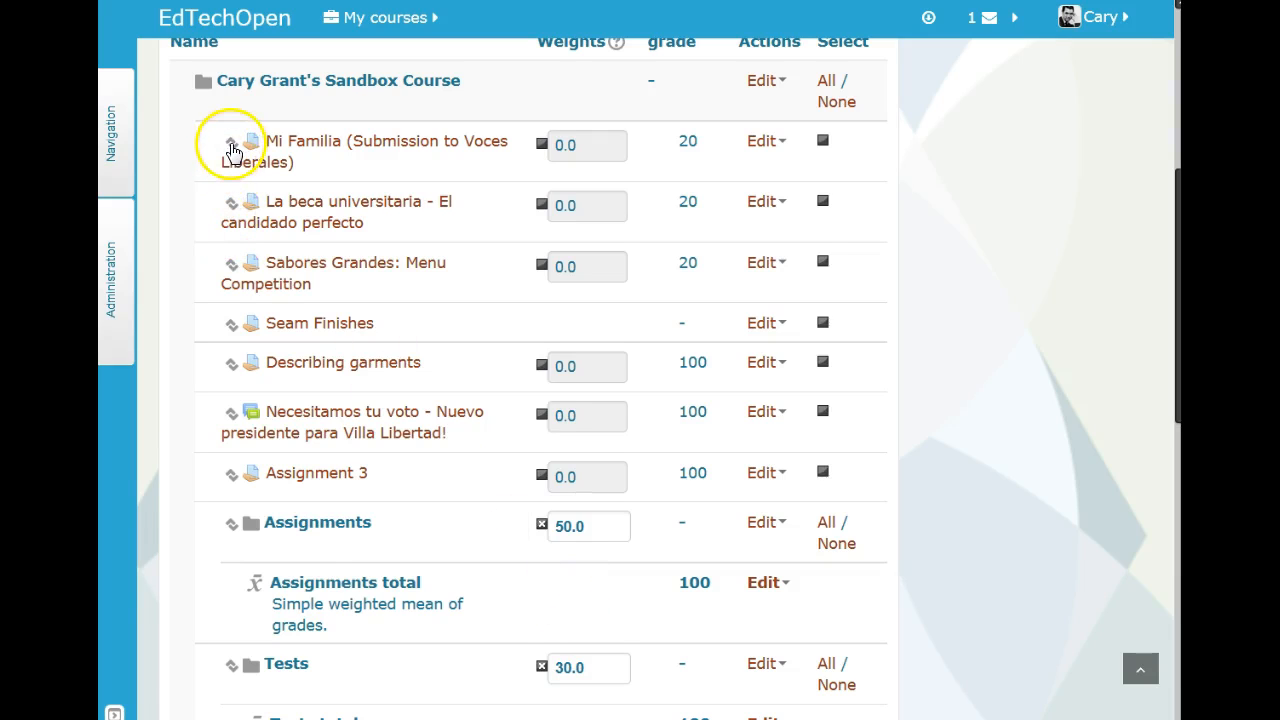
{"action": "left_click", "coordinate": [823, 142]}
{"action": "left_click", "coordinate": [823, 203]}
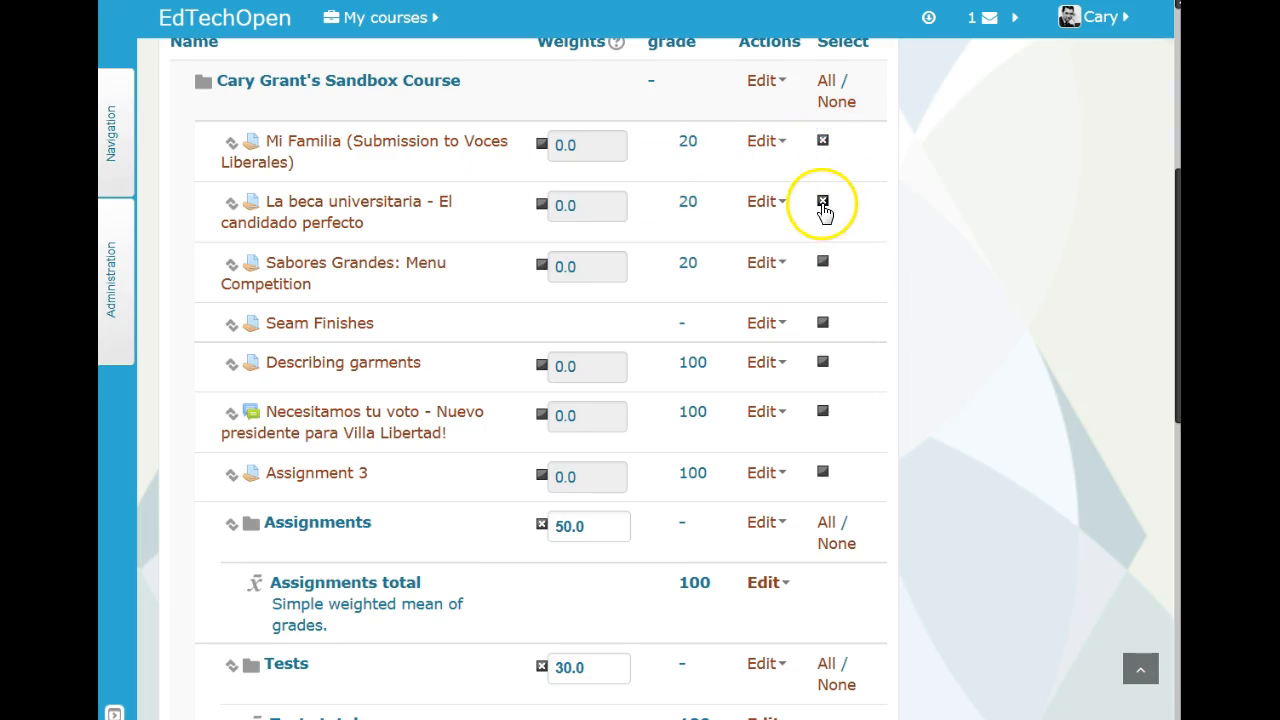
{"action": "left_click", "coordinate": [822, 264]}
{"action": "left_click", "coordinate": [823, 326]}
{"action": "left_click", "coordinate": [824, 366]}
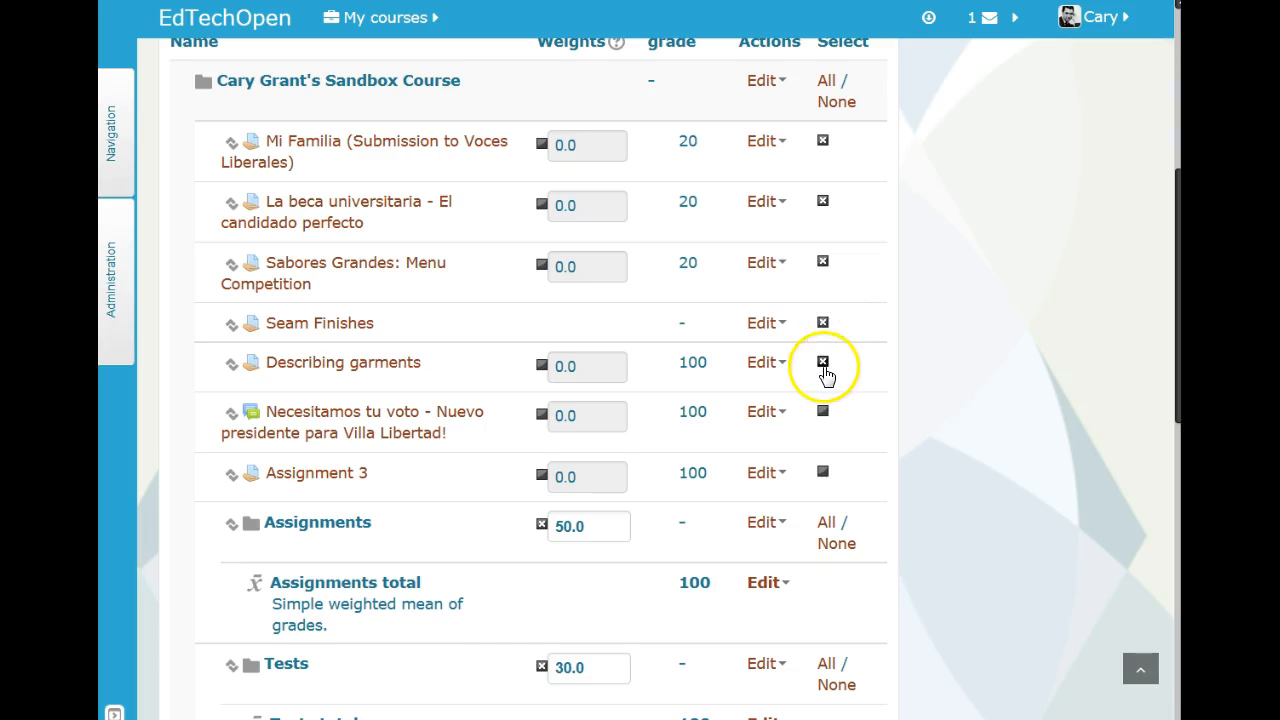
{"action": "left_click", "coordinate": [822, 474]}
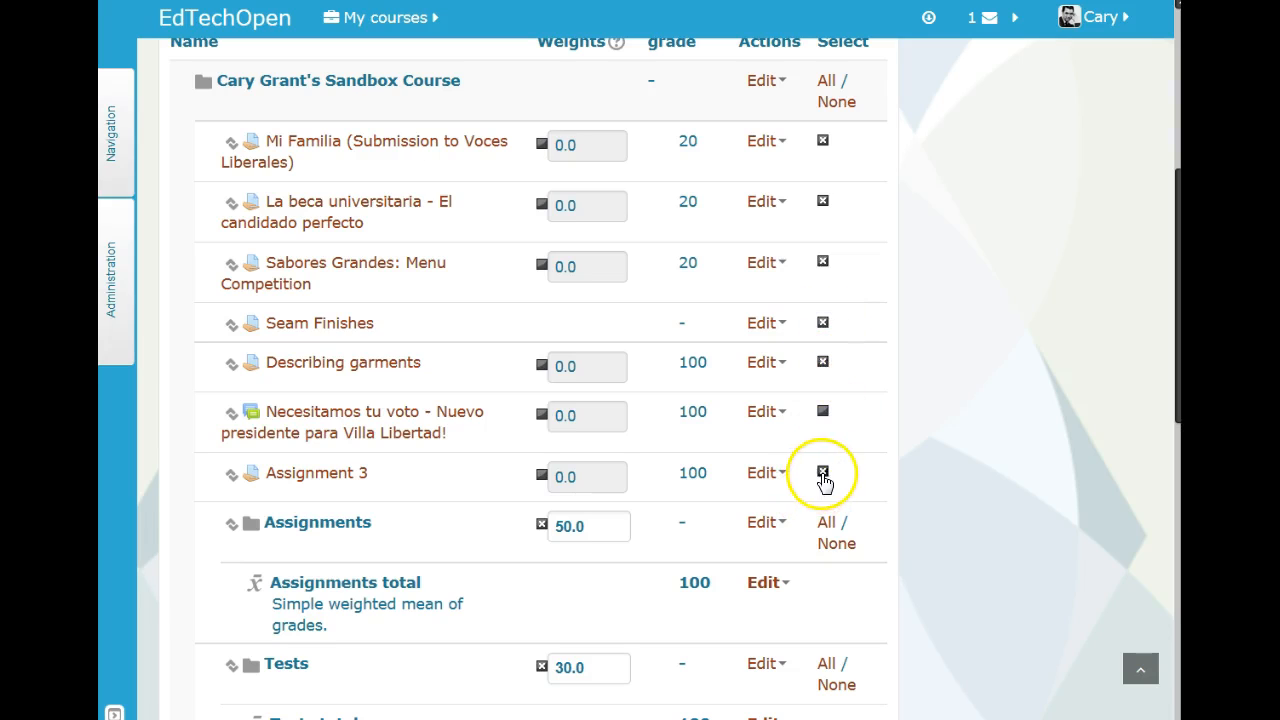
{"action": "scroll", "coordinate": [929, 515], "scroll_direction": "down", "scroll_amount": 1}
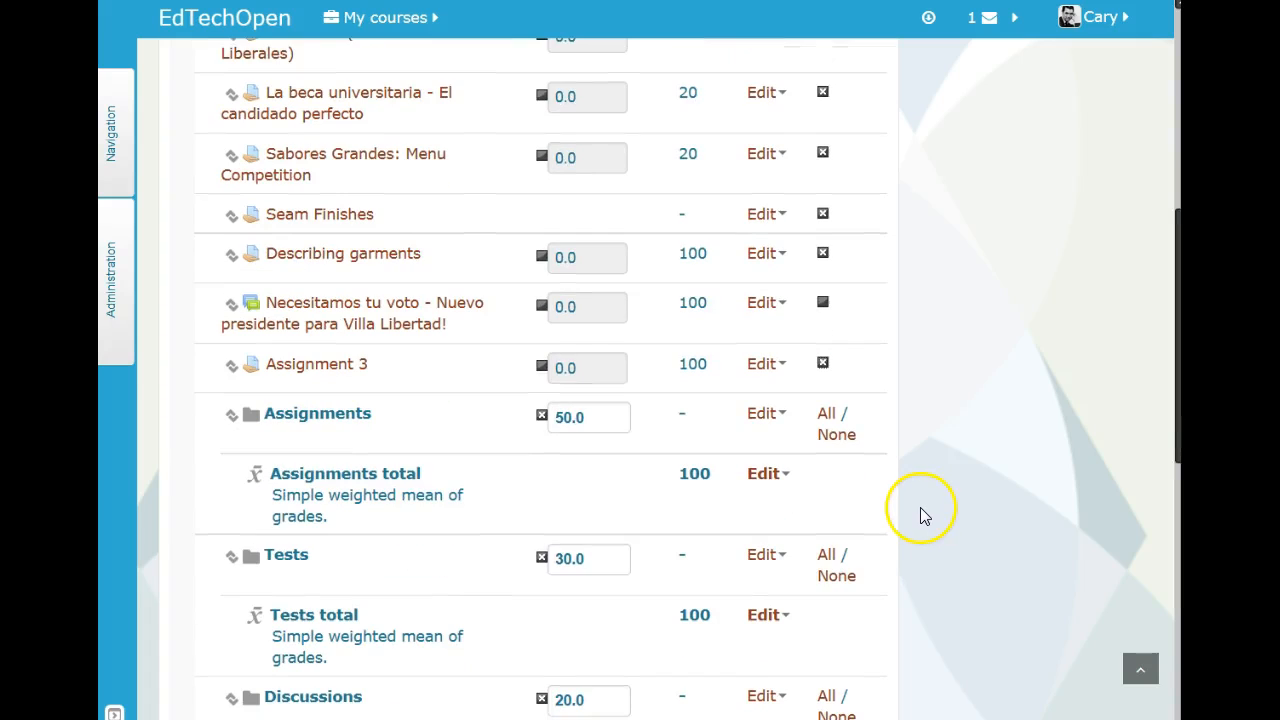
{"action": "scroll", "coordinate": [918, 514], "scroll_direction": "down", "scroll_amount": 2}
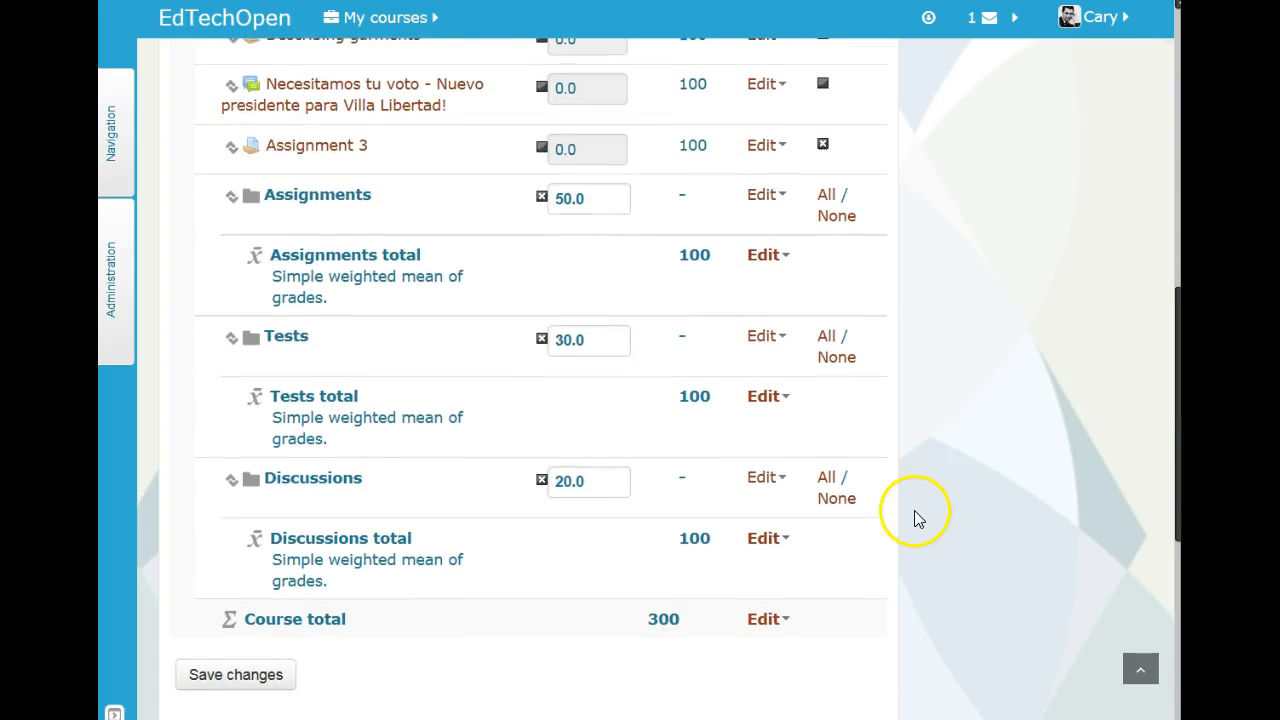
{"action": "scroll", "coordinate": [648, 652], "scroll_direction": "down", "scroll_amount": 1}
{"action": "scroll", "coordinate": [648, 652], "scroll_direction": "down", "scroll_amount": 1}
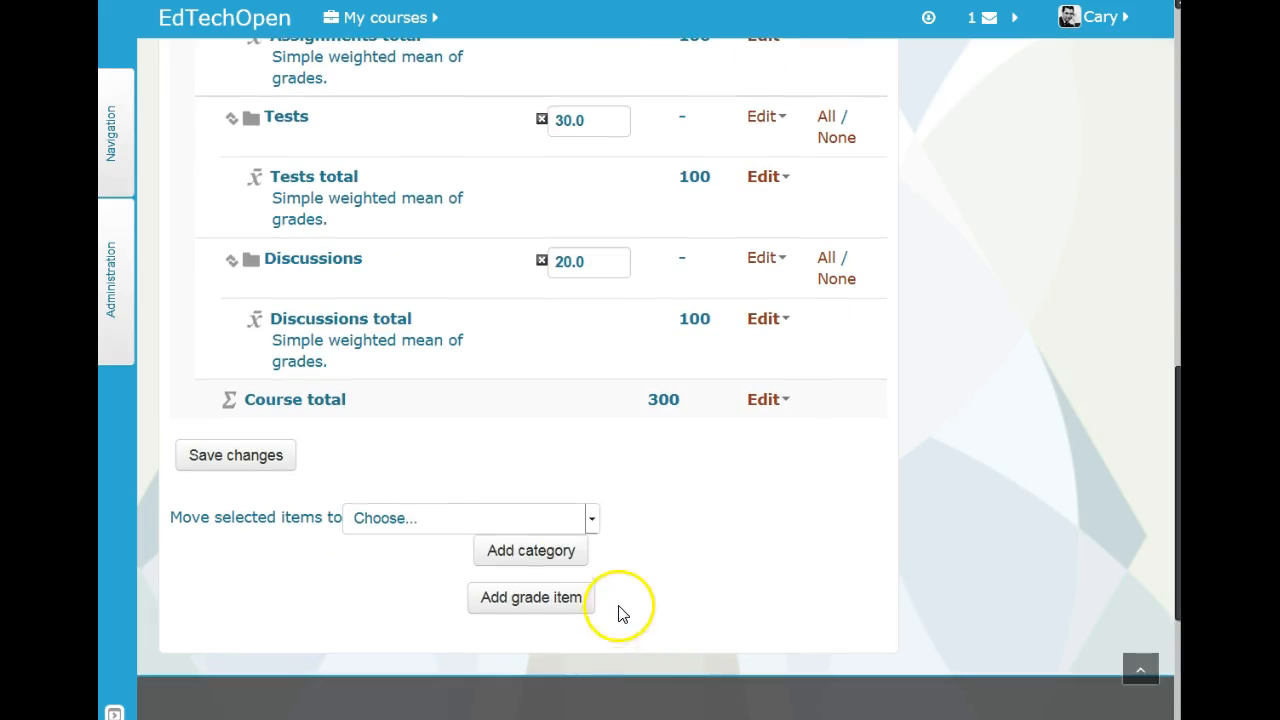
{"action": "left_click", "coordinate": [590, 522]}
{"action": "left_click", "coordinate": [551, 583]}
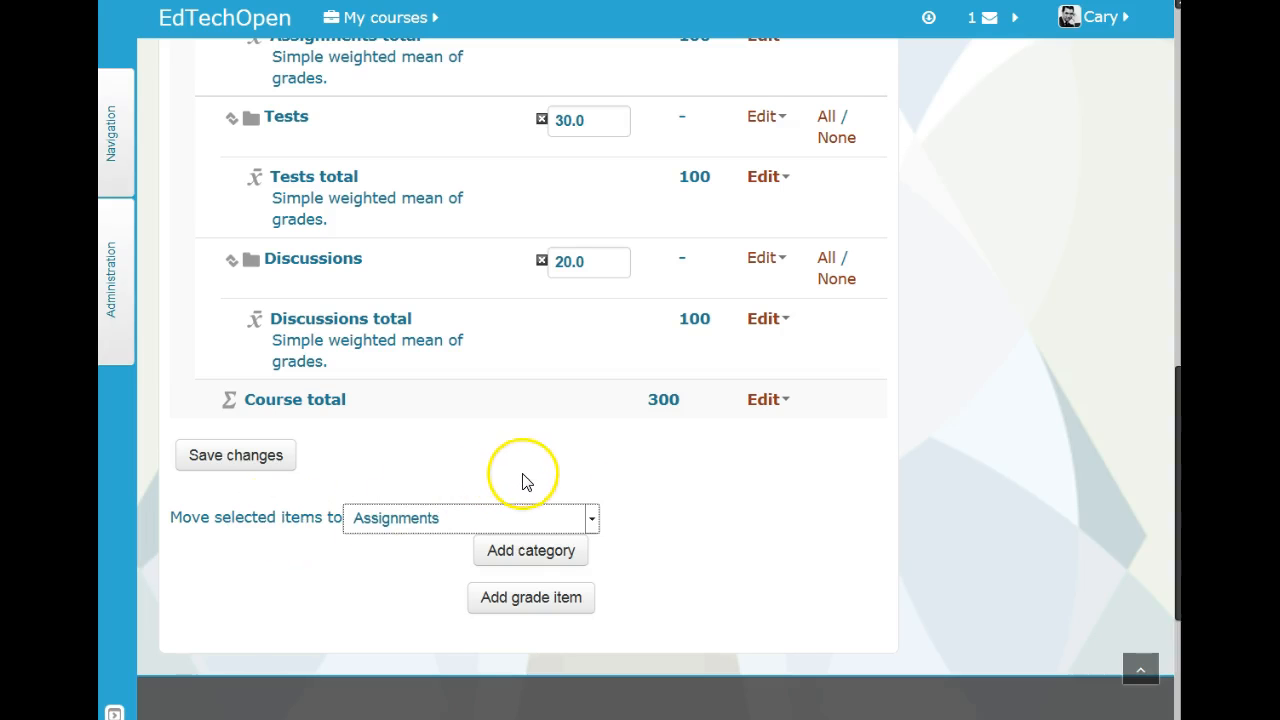
Move the forum item "Necesitamos tu voto - Nuevo presidente para Villa Libertad!" into the Discussions category
{"action": "scroll", "coordinate": [697, 521], "scroll_direction": "down", "scroll_amount": 3}
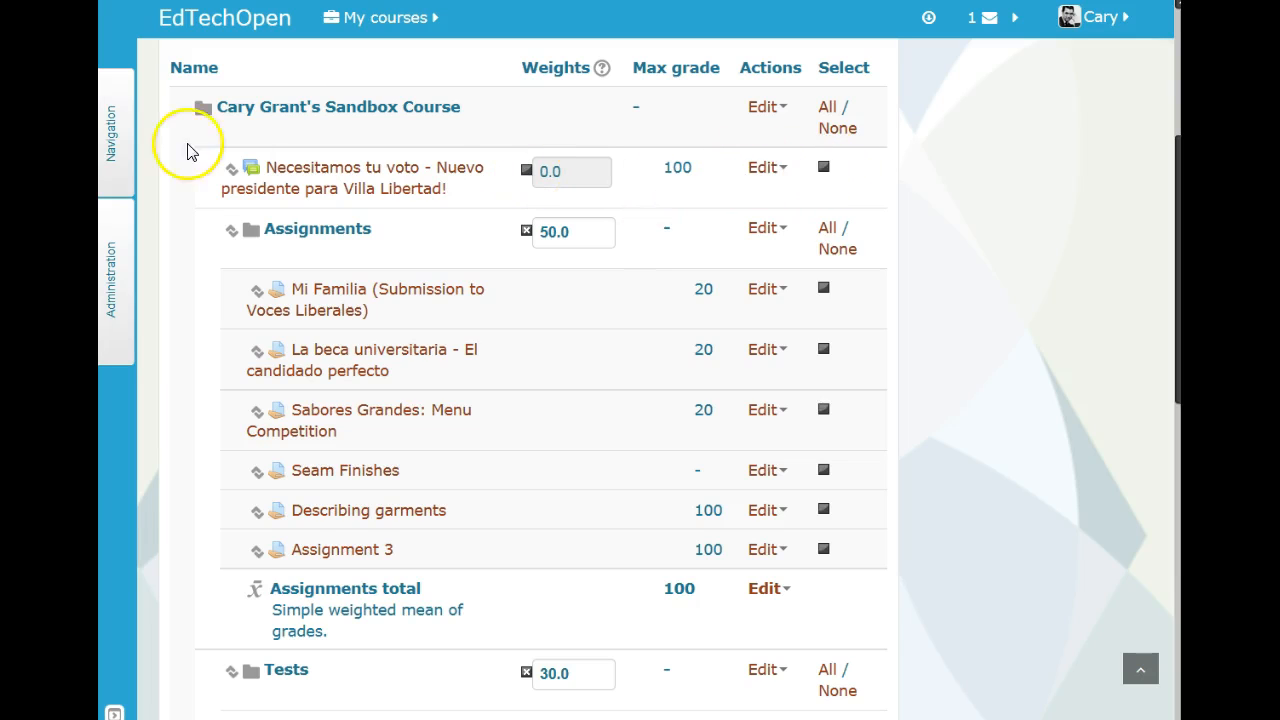
{"action": "left_click", "coordinate": [825, 170]}
{"action": "scroll", "coordinate": [855, 325], "scroll_direction": "down", "scroll_amount": 2}
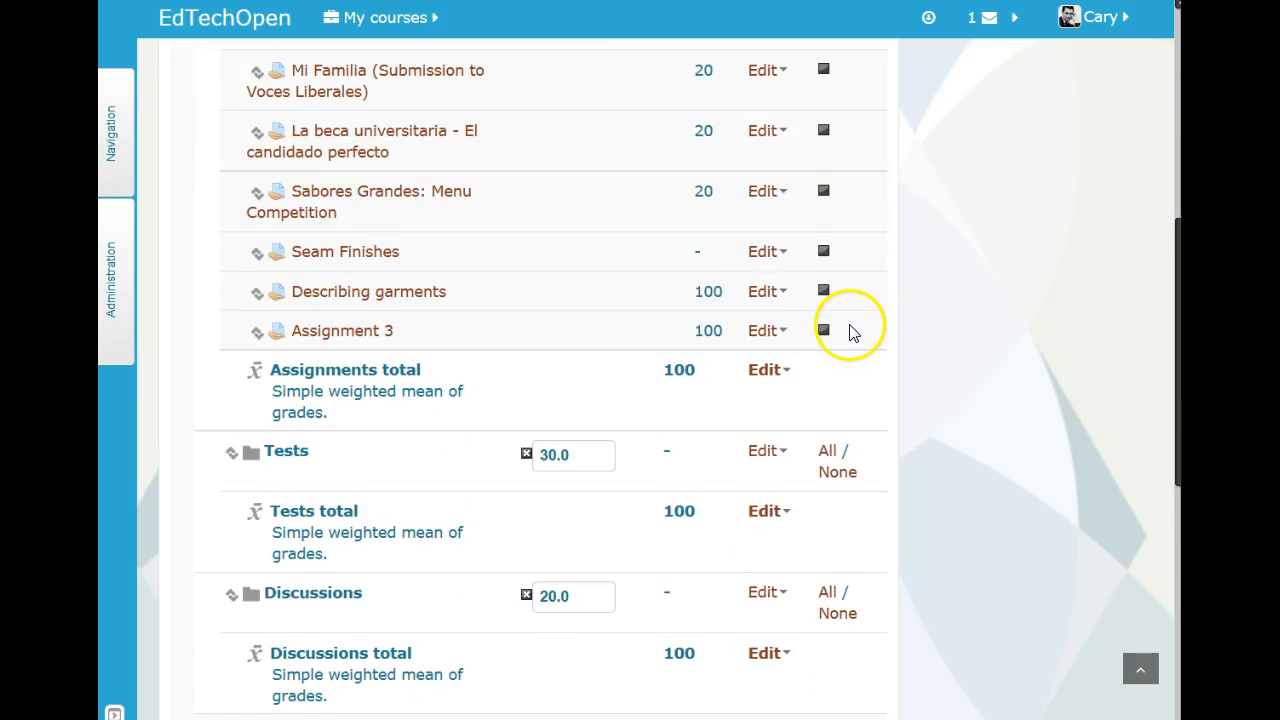
{"action": "scroll", "coordinate": [849, 326], "scroll_direction": "down", "scroll_amount": 3}
{"action": "left_click", "coordinate": [511, 528]}
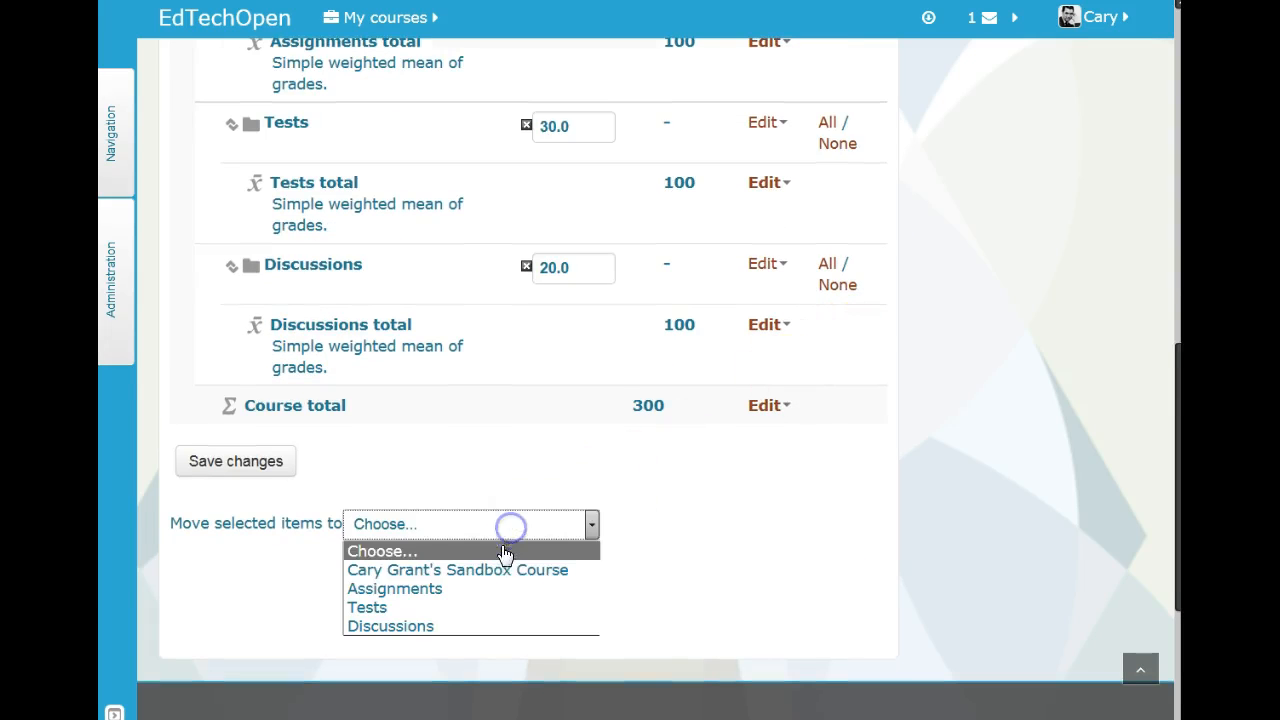
{"action": "left_click", "coordinate": [478, 612]}
{"action": "left_click", "coordinate": [479, 627]}
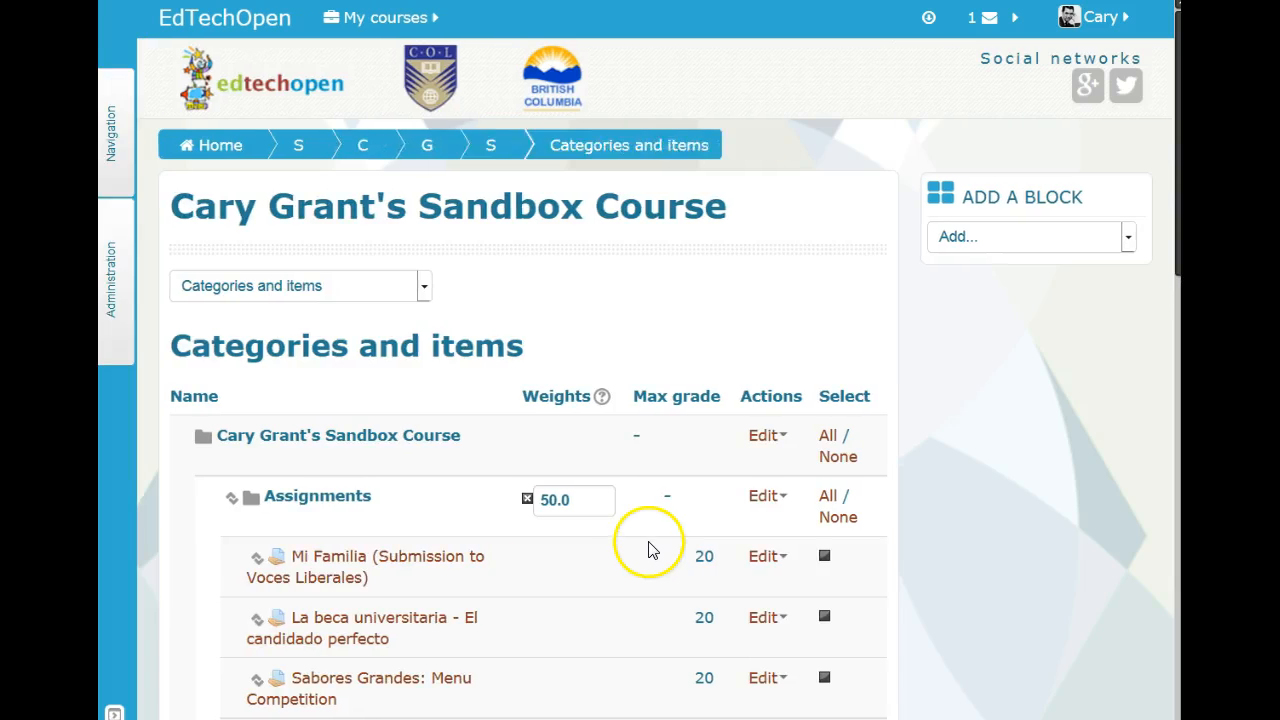
Move the "Describing garments" item from the Assignments category into the Tests category
{"action": "scroll", "coordinate": [648, 550], "scroll_direction": "down", "scroll_amount": 4}
{"action": "scroll", "coordinate": [362, 524], "scroll_direction": "down", "scroll_amount": 1}
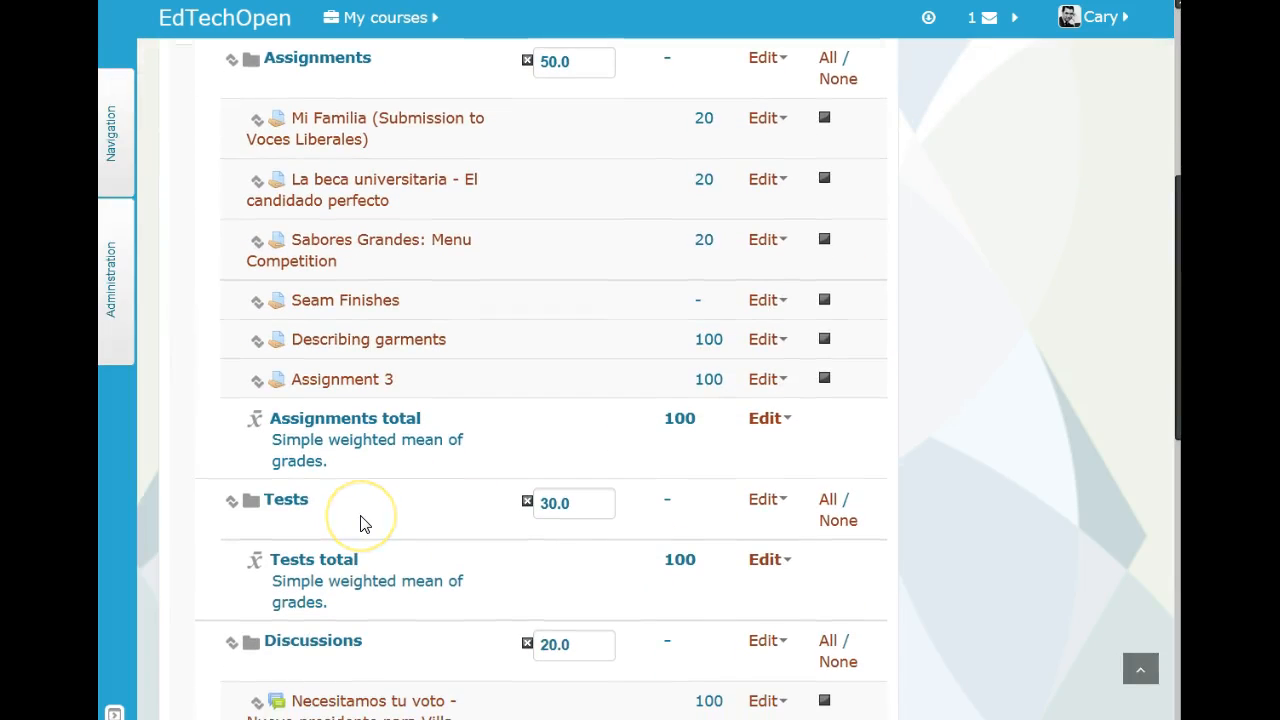
{"action": "scroll", "coordinate": [365, 520], "scroll_direction": "up", "scroll_amount": 1}
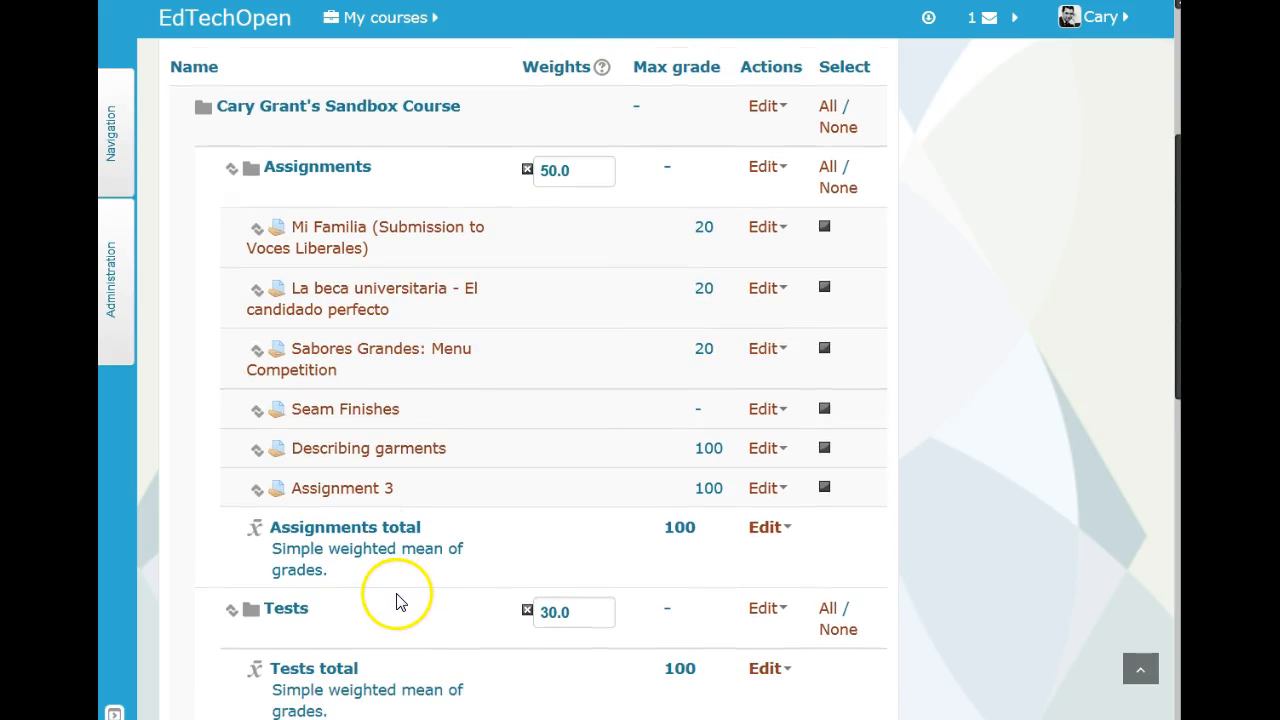
{"action": "scroll", "coordinate": [397, 601], "scroll_direction": "down", "scroll_amount": 2}
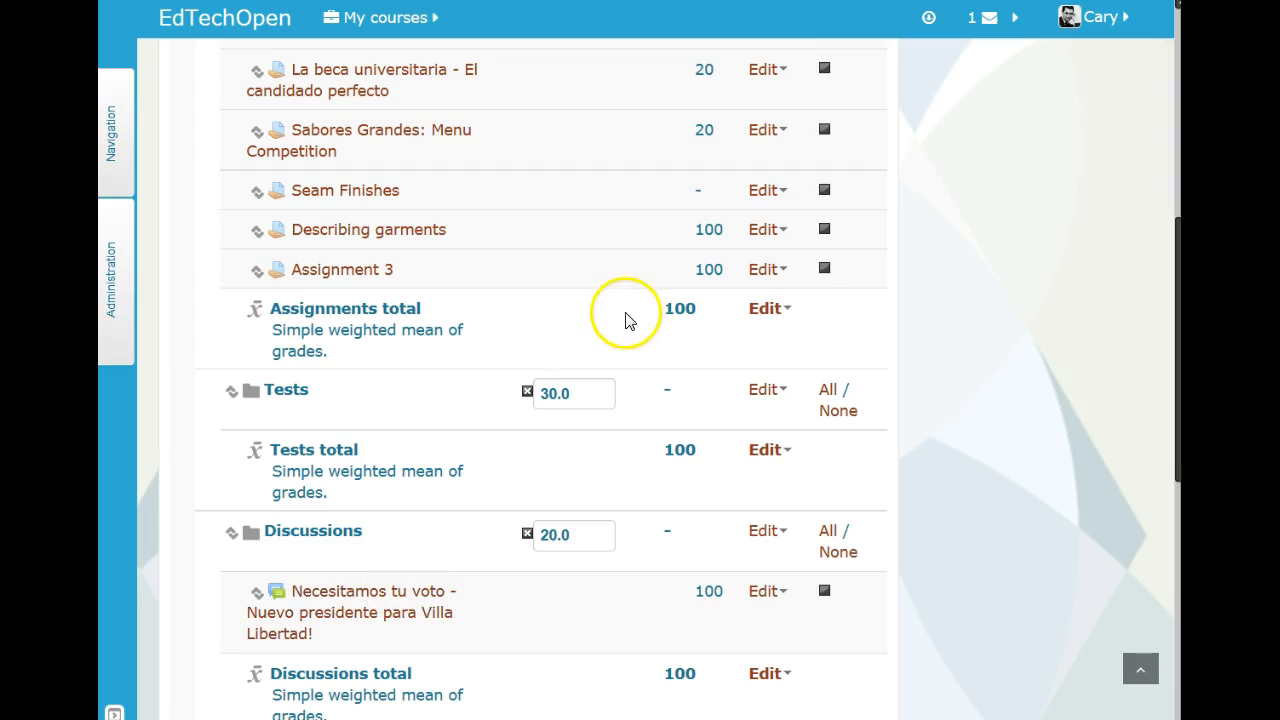
{"action": "left_click", "coordinate": [825, 230]}
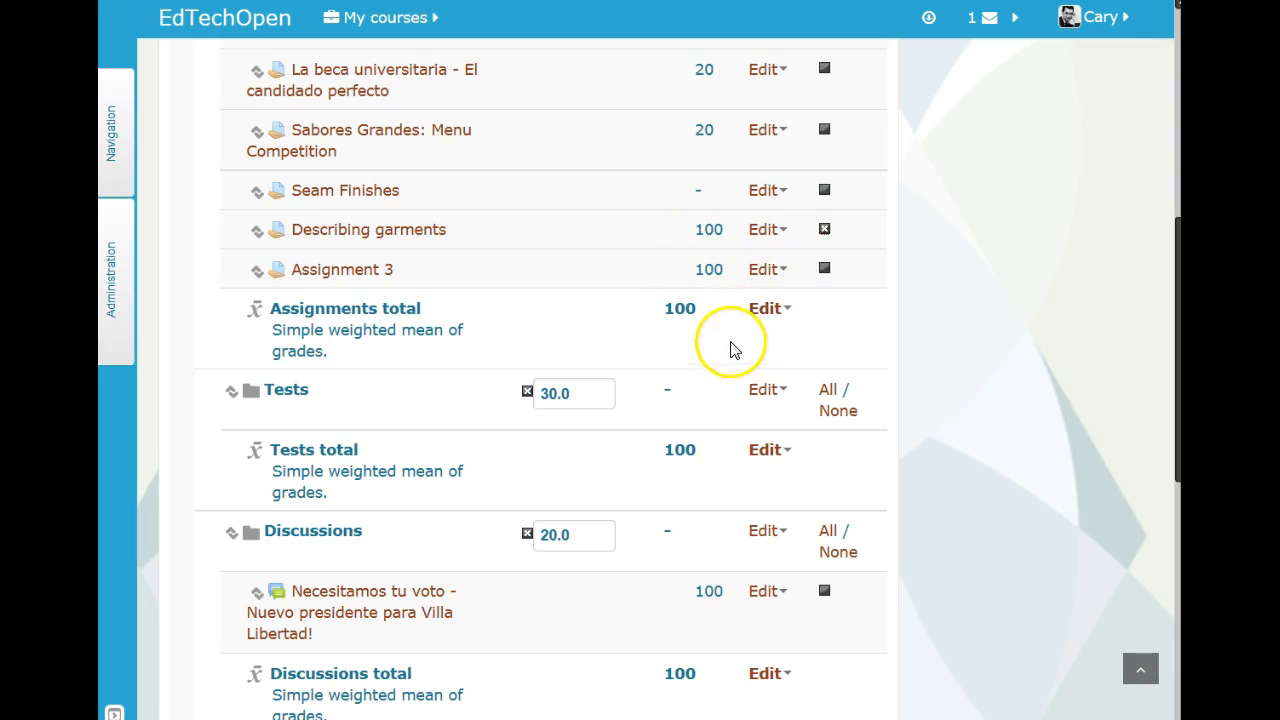
{"action": "scroll", "coordinate": [612, 395], "scroll_direction": "down", "scroll_amount": 2}
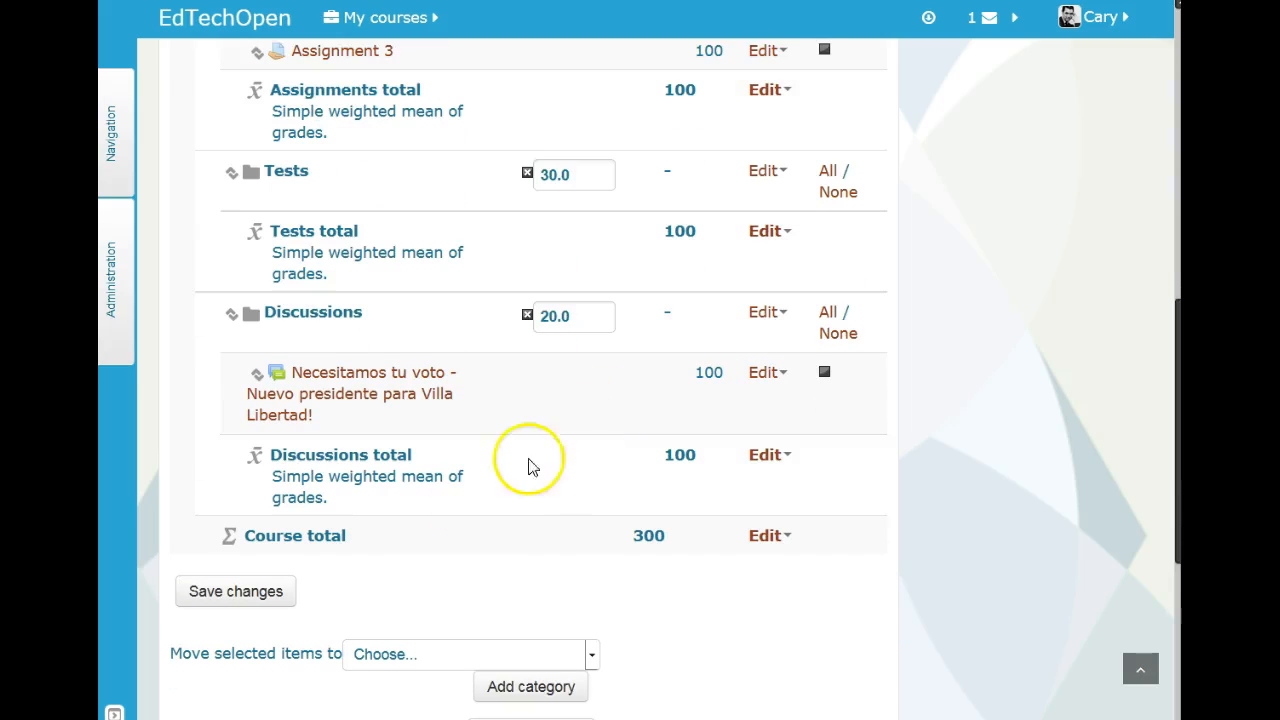
{"action": "left_click", "coordinate": [447, 654]}
{"action": "left_click", "coordinate": [405, 719]}
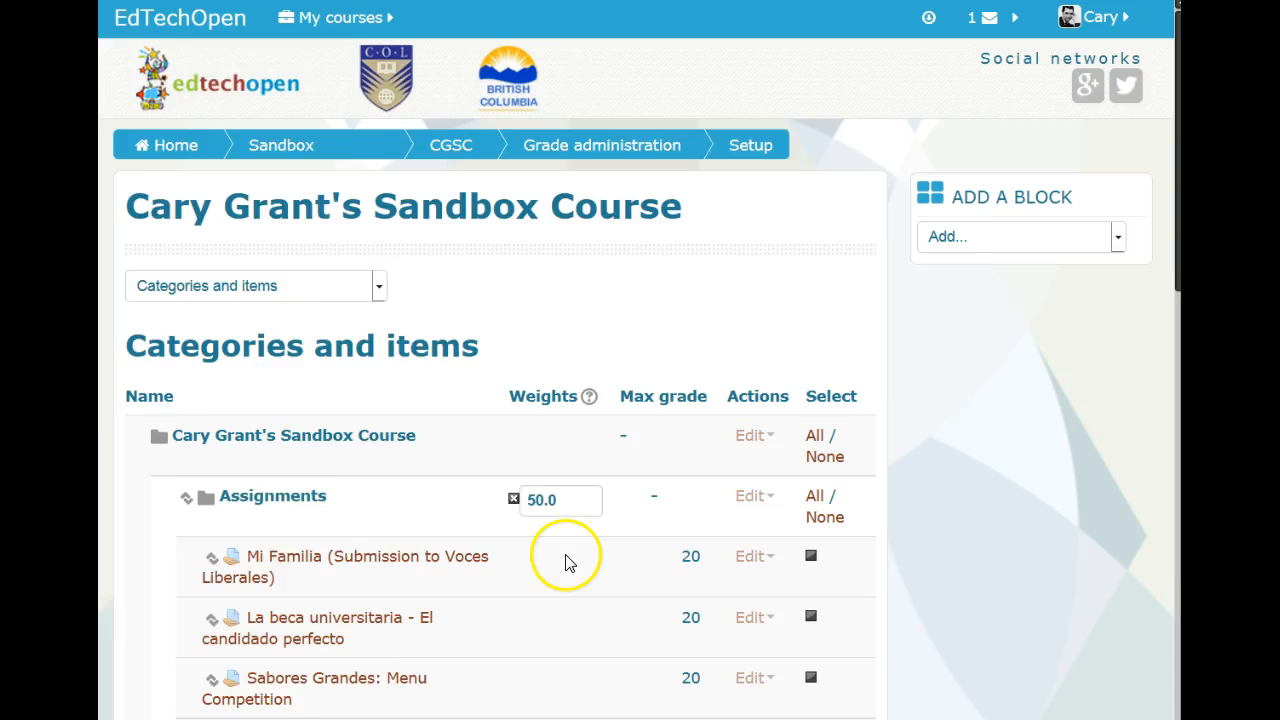
Check the items grouped under Assignments, Tests and Discussions, and save the gradebook setup
{"action": "scroll", "coordinate": [551, 563], "scroll_direction": "down", "scroll_amount": 5}
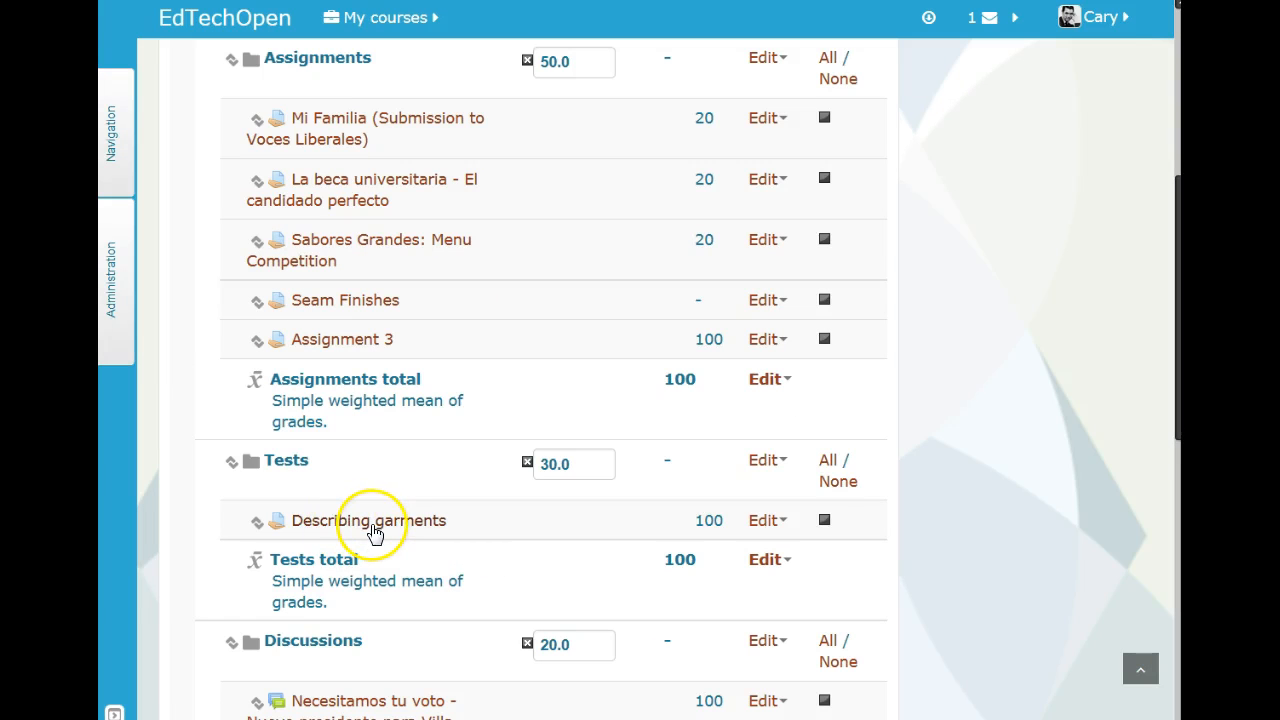
{"action": "scroll", "coordinate": [378, 495], "scroll_direction": "up", "scroll_amount": 2}
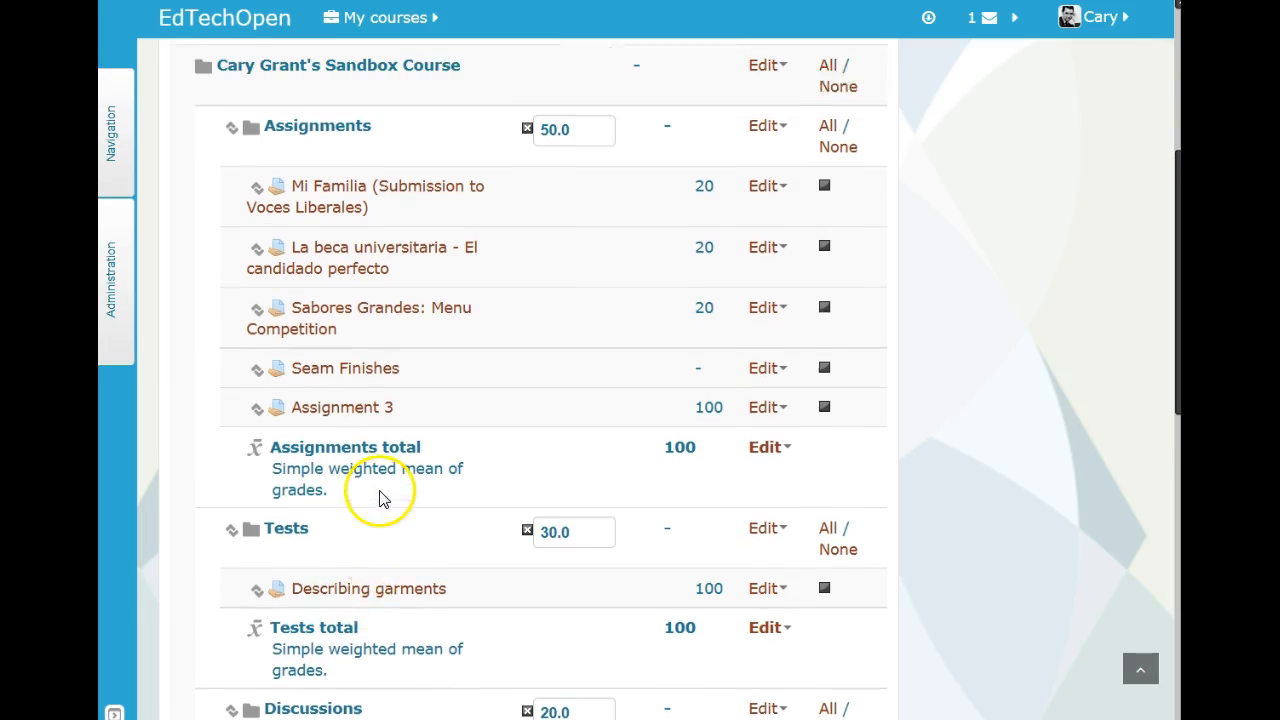
{"action": "scroll", "coordinate": [375, 490], "scroll_direction": "down", "scroll_amount": 6}
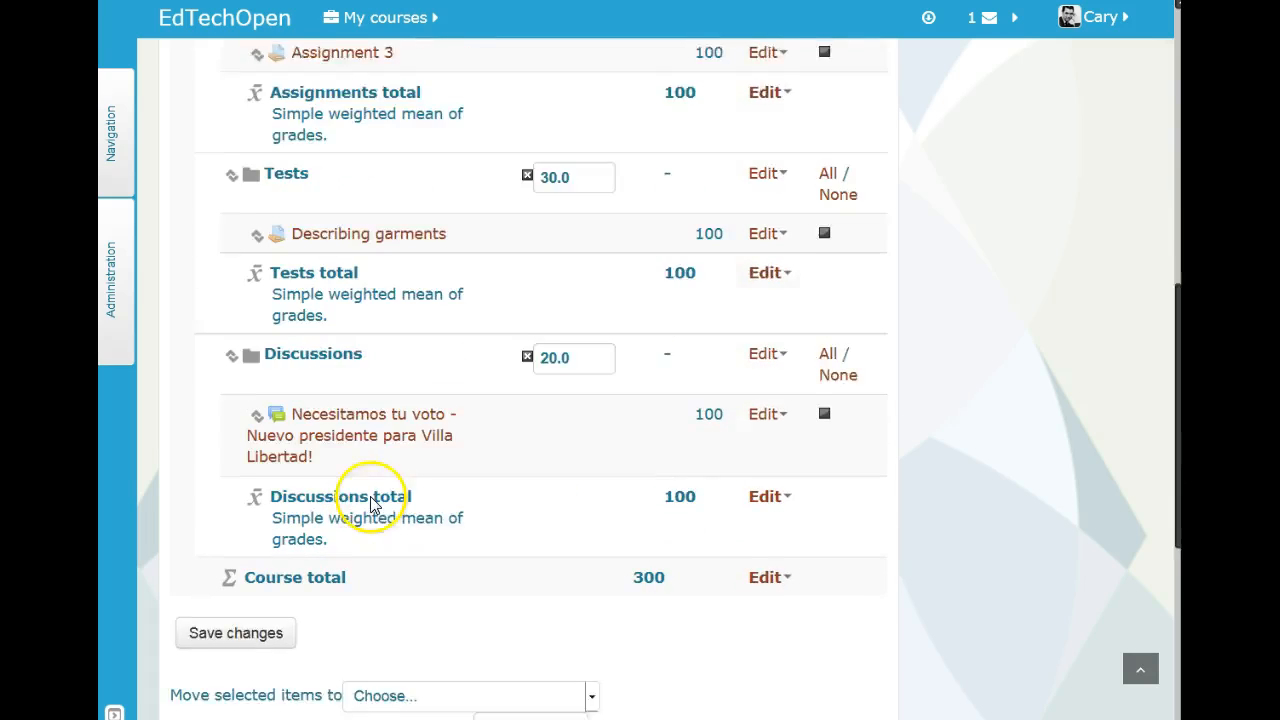
{"action": "scroll", "coordinate": [365, 503], "scroll_direction": "up", "scroll_amount": 1}
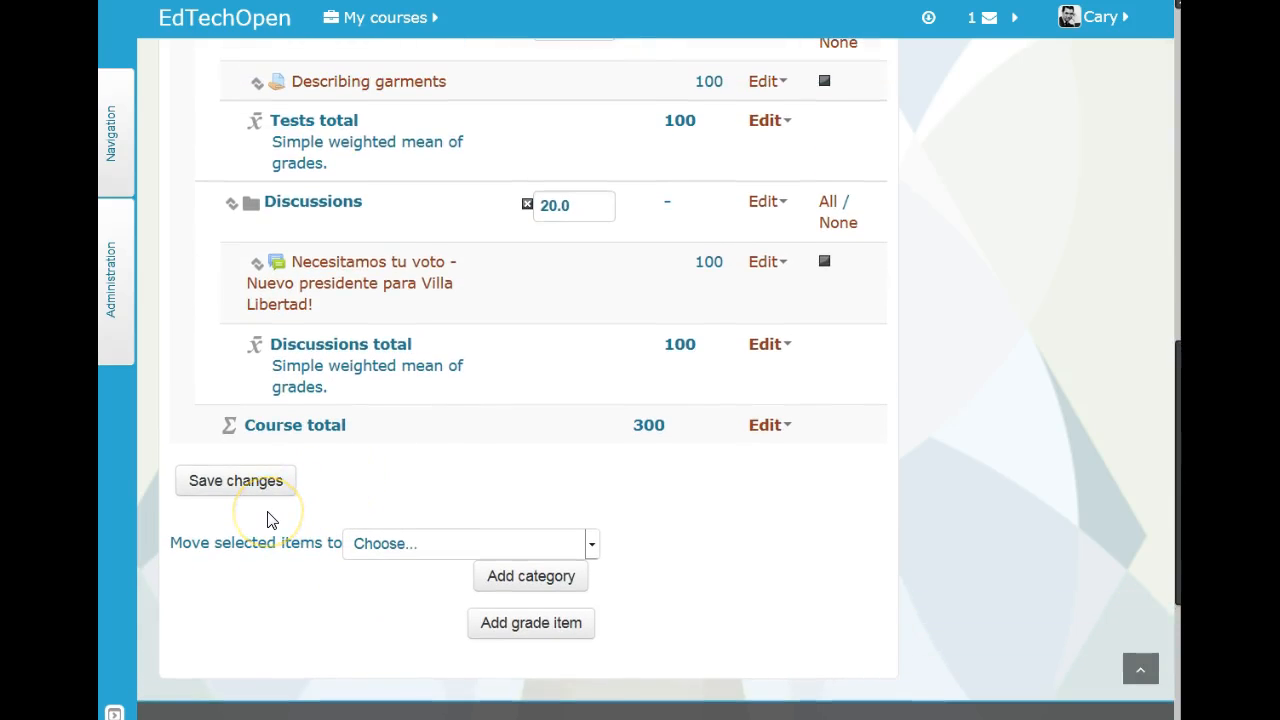
{"action": "left_click", "coordinate": [249, 484]}
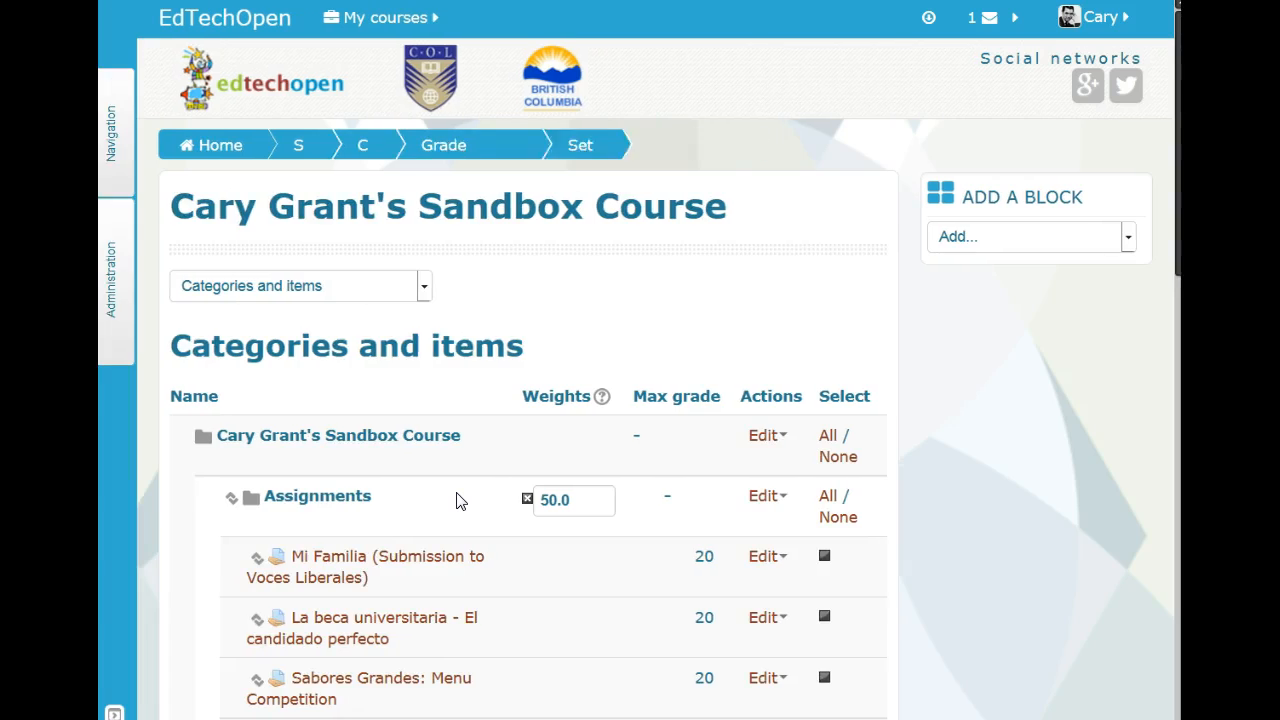
Open the course's Grader report and turn editing on to show its category controls
{"action": "scroll", "coordinate": [459, 500], "scroll_direction": "down", "scroll_amount": 5}
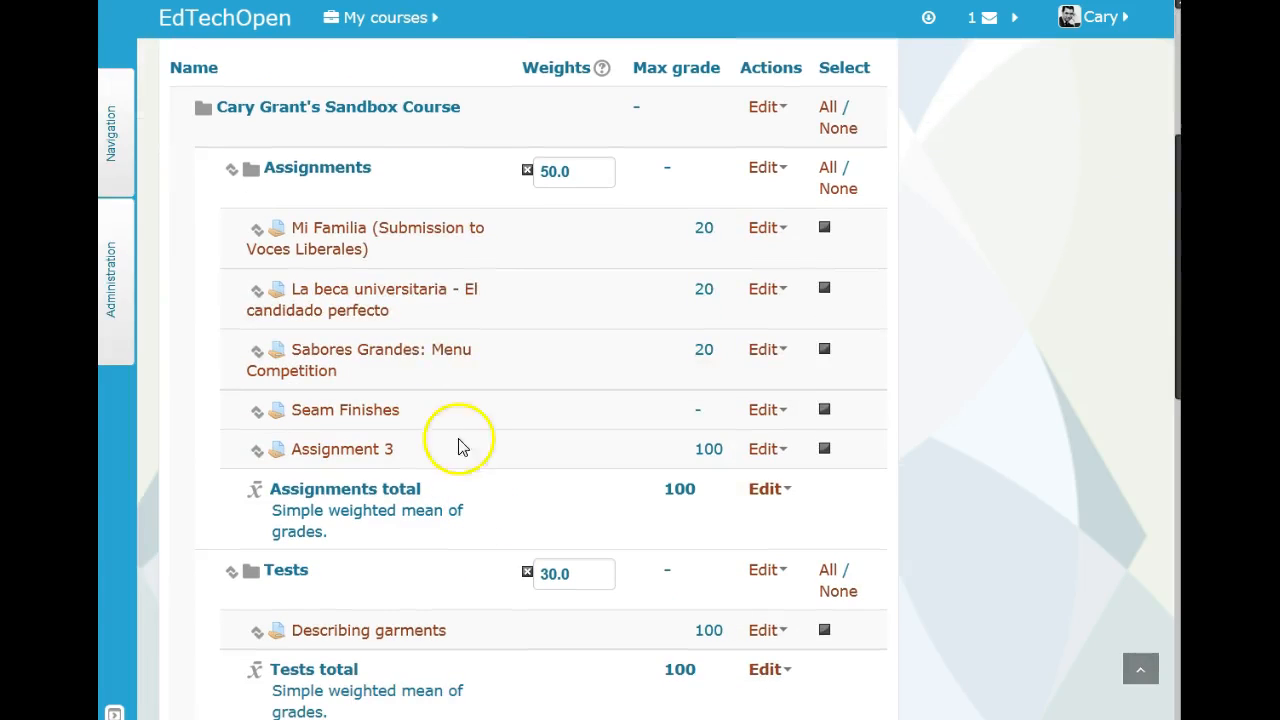
{"action": "scroll", "coordinate": [640, 305], "scroll_direction": "up", "scroll_amount": 3}
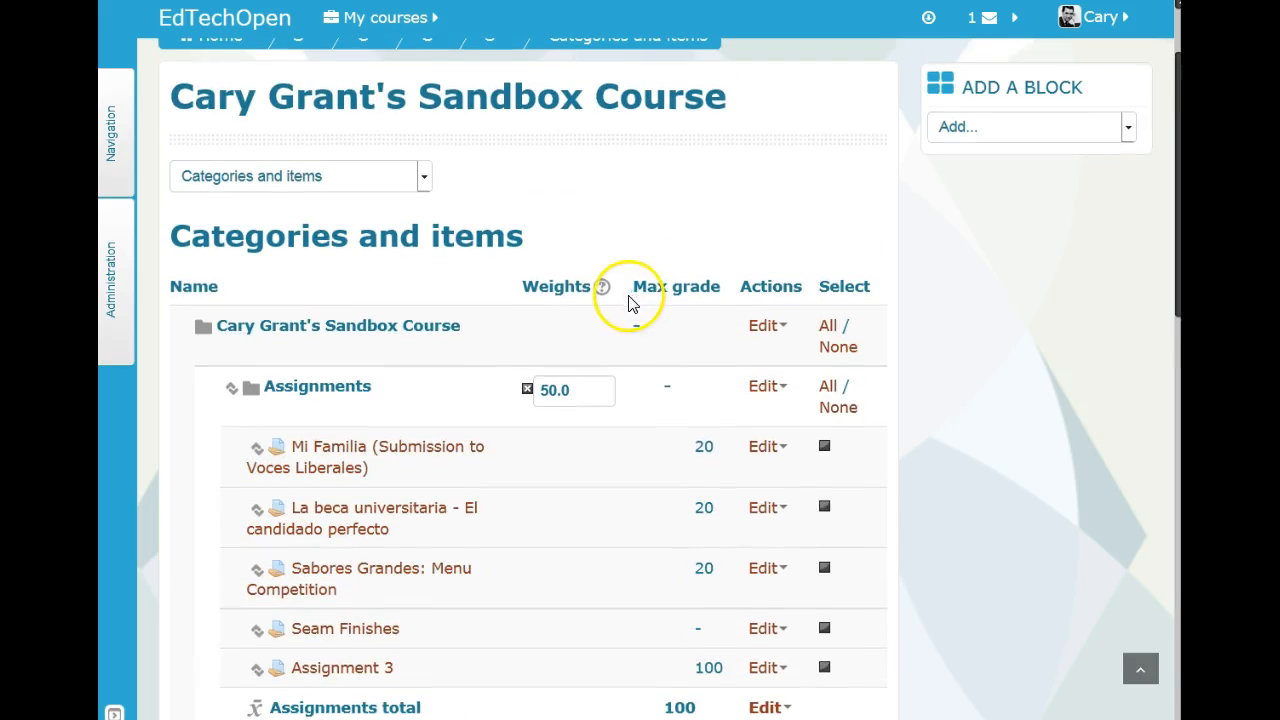
{"action": "left_click", "coordinate": [266, 174]}
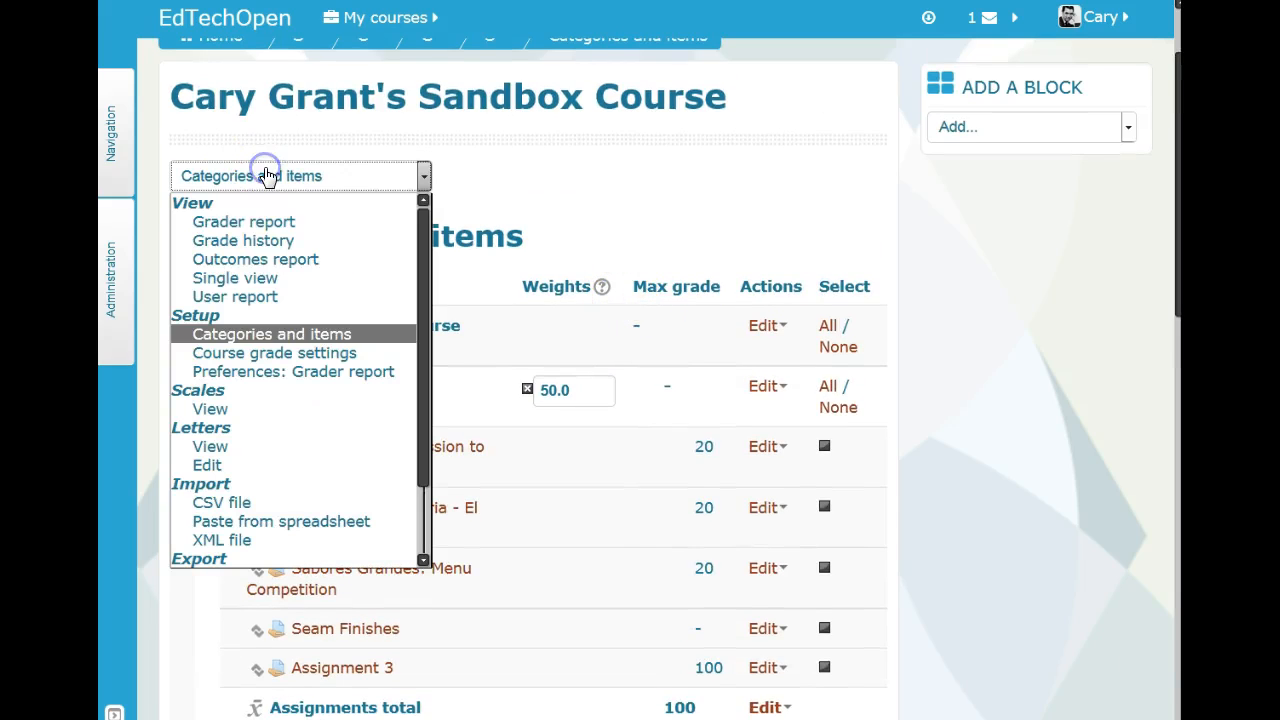
{"action": "left_click", "coordinate": [255, 222]}
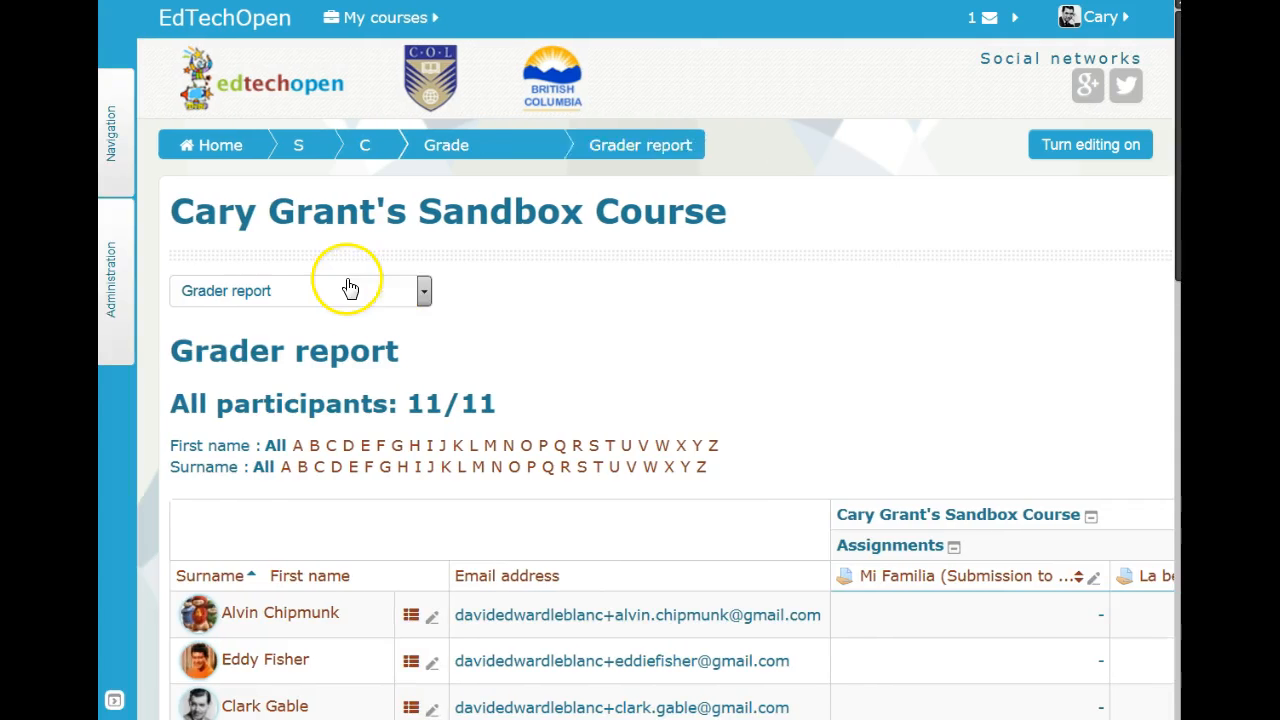
{"action": "left_click", "coordinate": [1073, 144]}
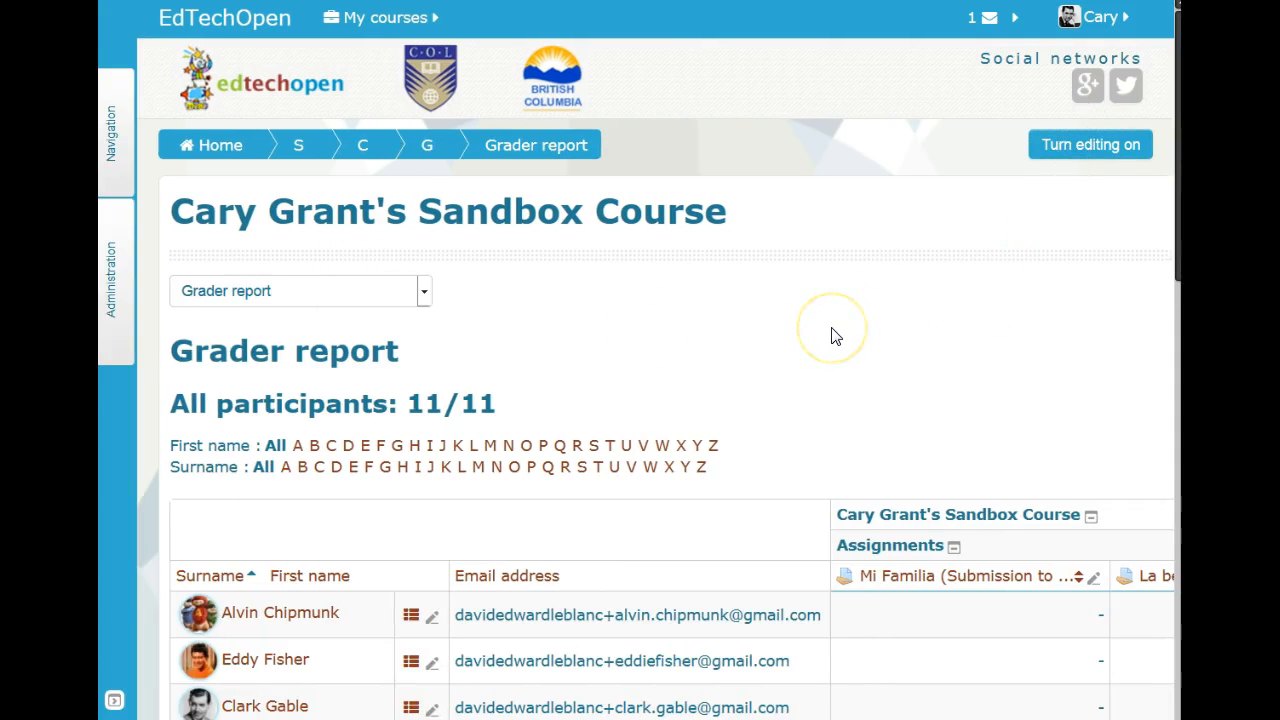
{"action": "scroll", "coordinate": [833, 360], "scroll_direction": "down", "scroll_amount": 2}
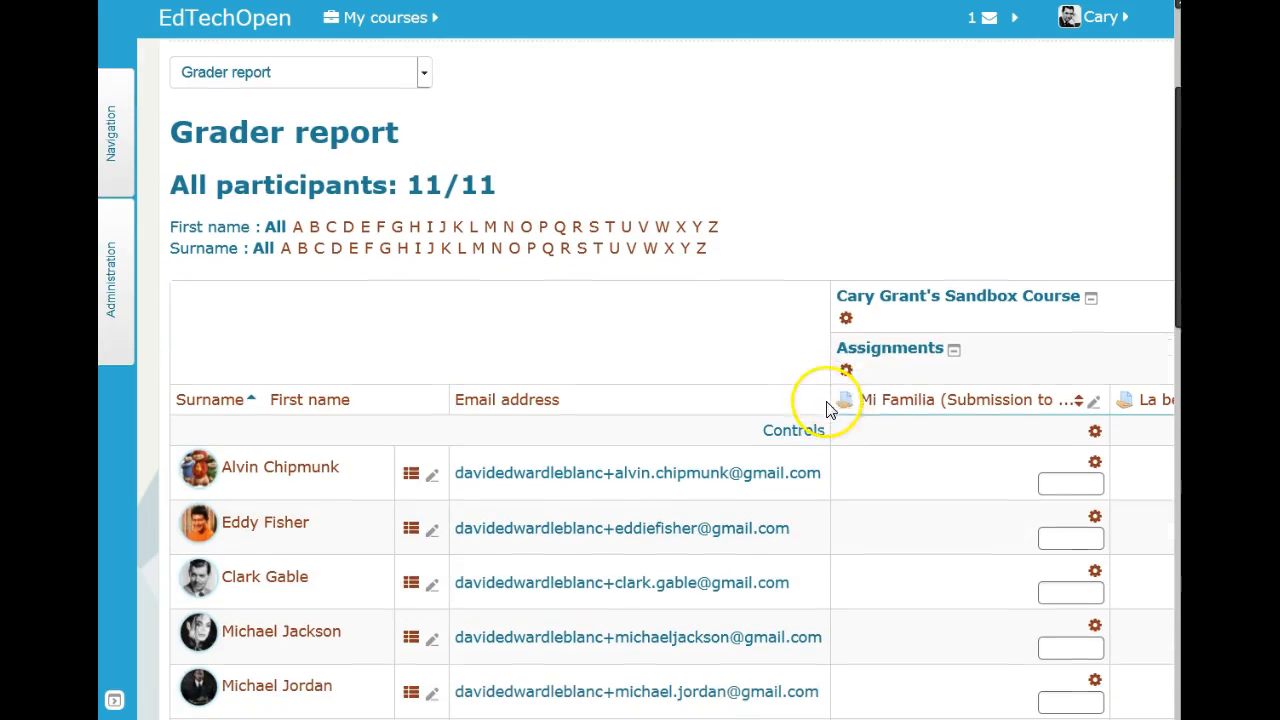
Open the course's top-level grade category for editing and set its aggregation to Weighted mean of grades
{"action": "left_click", "coordinate": [846, 320]}
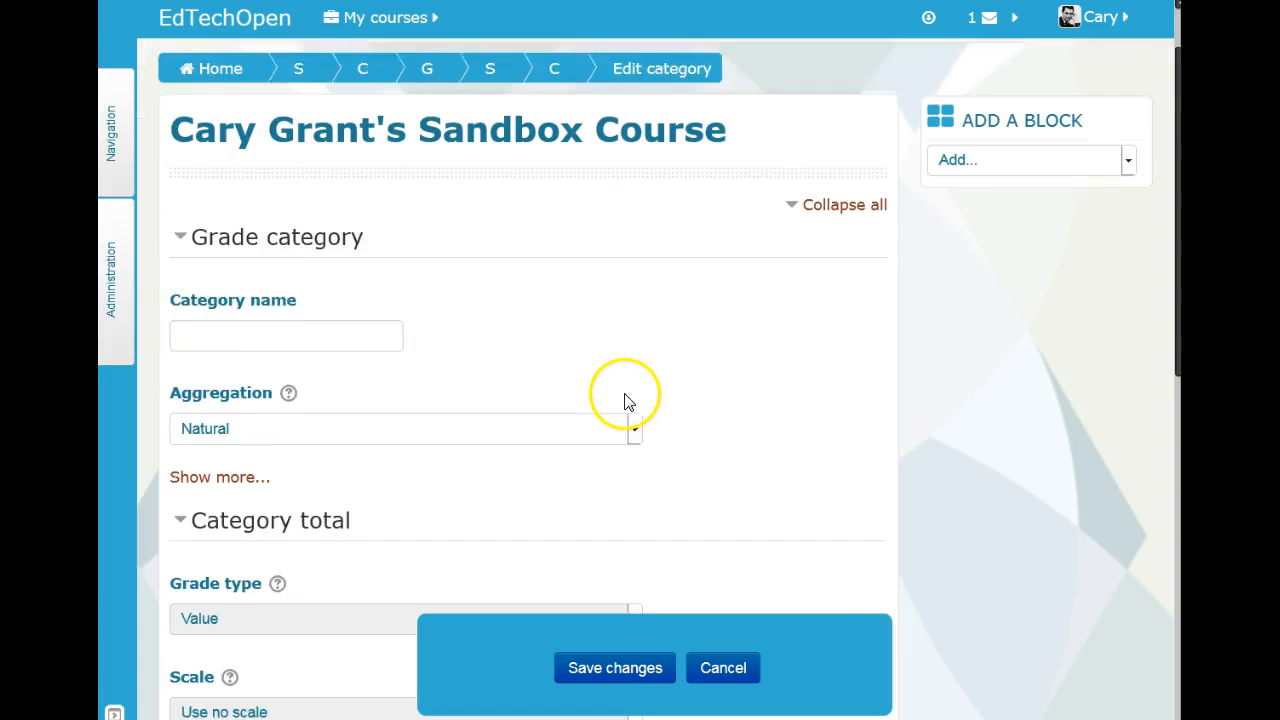
{"action": "scroll", "coordinate": [622, 406], "scroll_direction": "down", "scroll_amount": 1}
{"action": "left_click", "coordinate": [620, 408]}
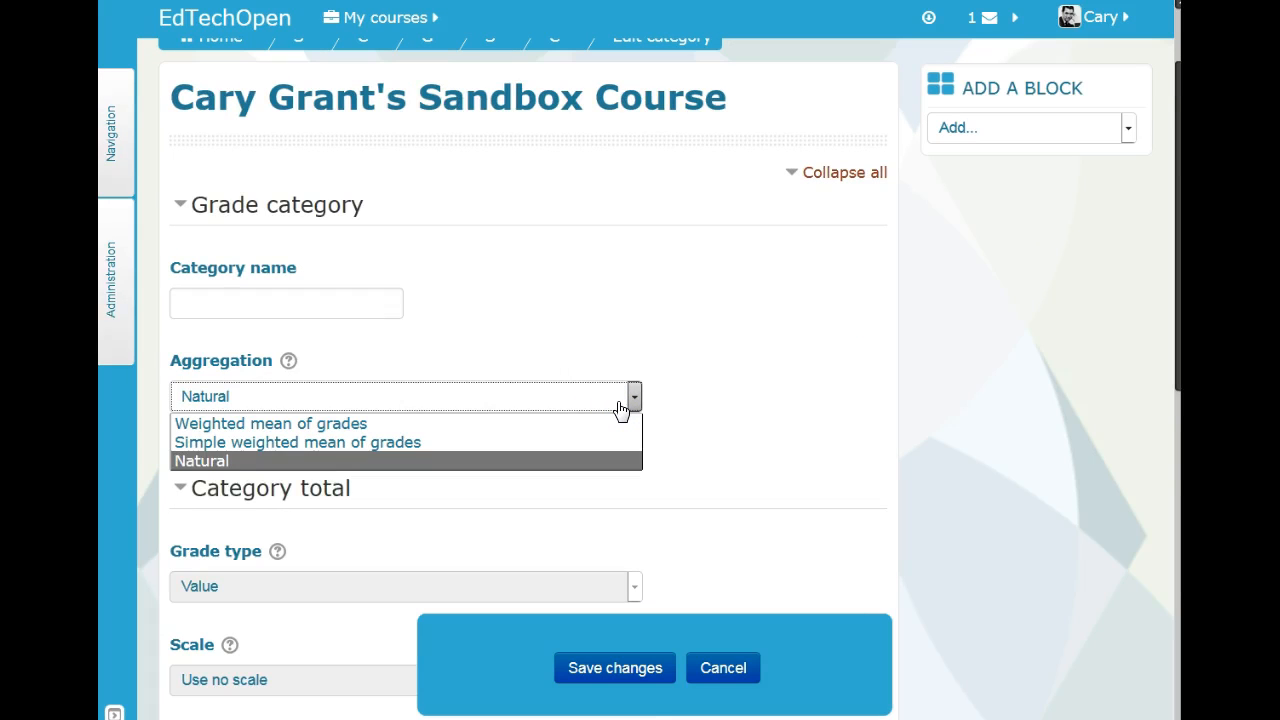
{"action": "left_click", "coordinate": [584, 430]}
{"action": "left_click", "coordinate": [584, 428]}
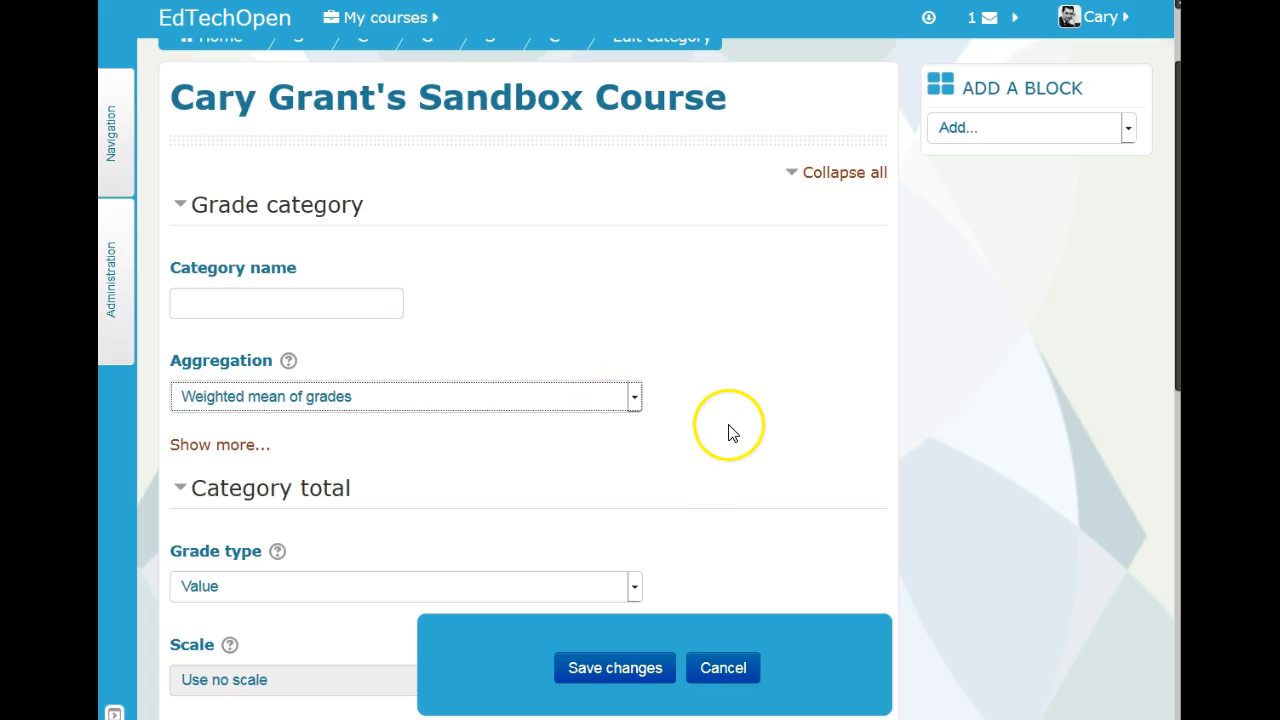
Review the course category's total settings, leave the grade type as Value, and reveal the additional category total options
{"action": "scroll", "coordinate": [730, 432], "scroll_direction": "down", "scroll_amount": 2}
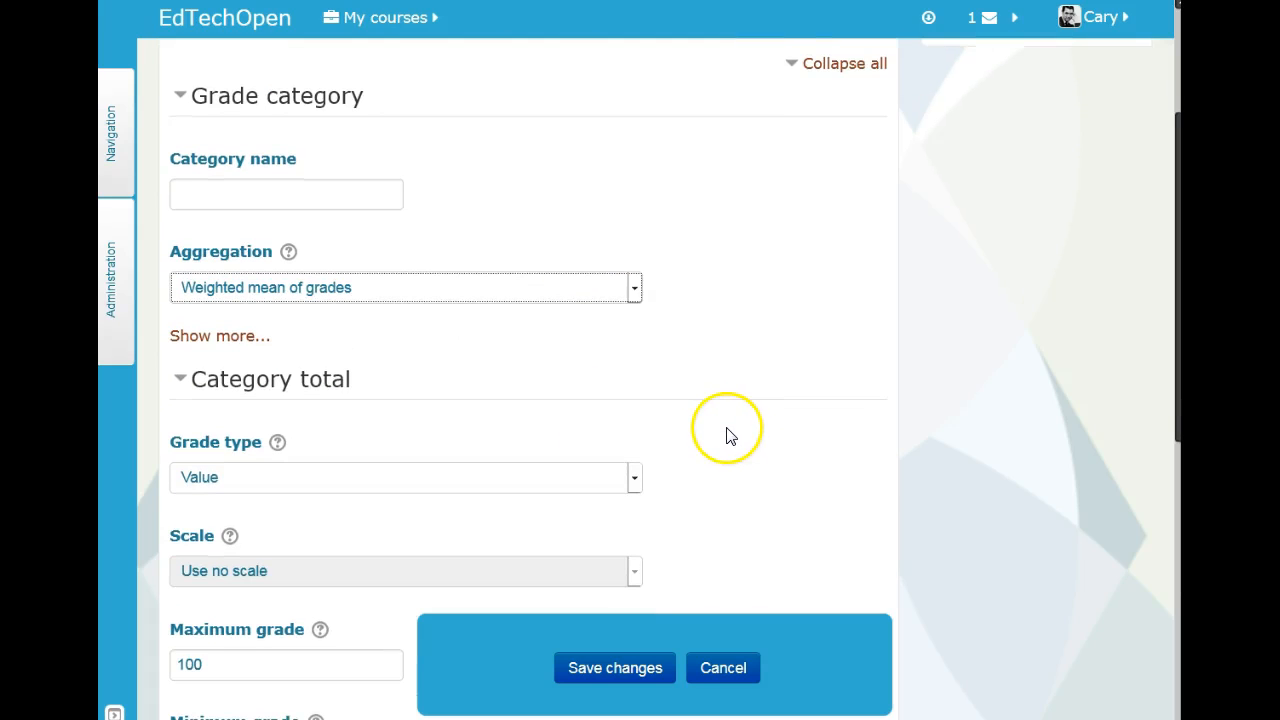
{"action": "scroll", "coordinate": [730, 436], "scroll_direction": "down", "scroll_amount": 2}
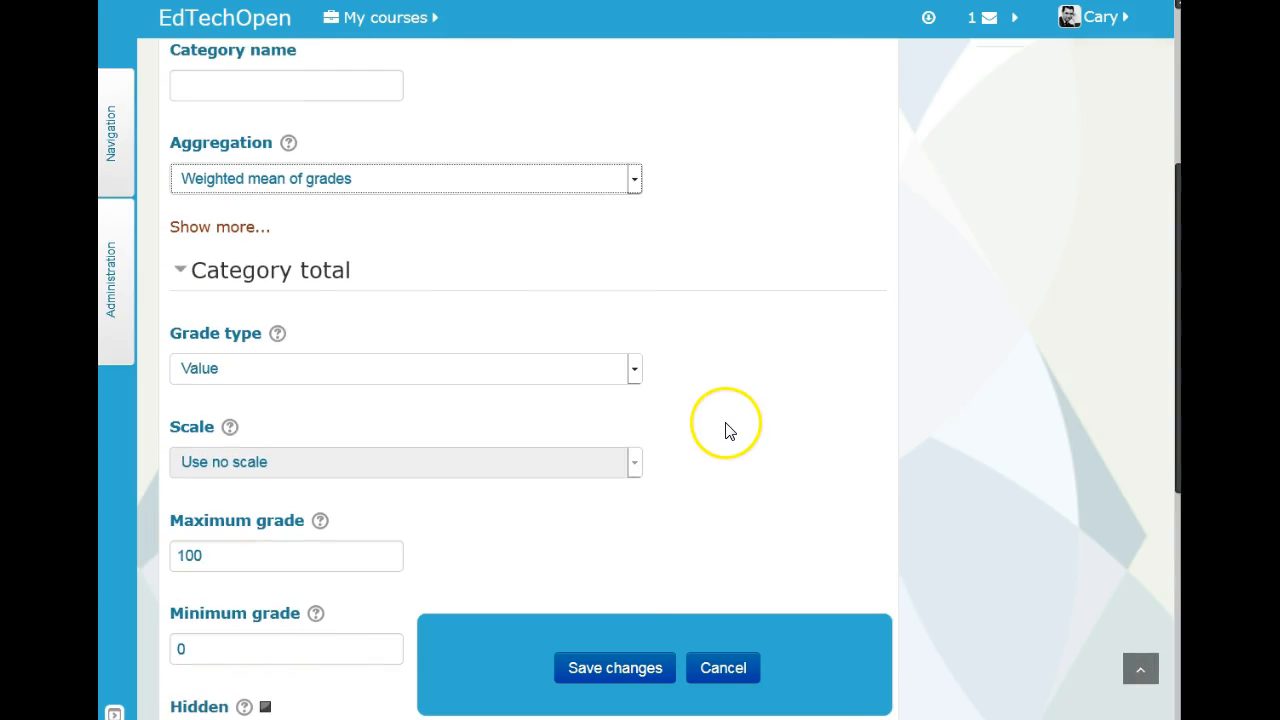
{"action": "scroll", "coordinate": [724, 440], "scroll_direction": "down", "scroll_amount": 4}
{"action": "scroll", "coordinate": [716, 436], "scroll_direction": "up", "scroll_amount": 4}
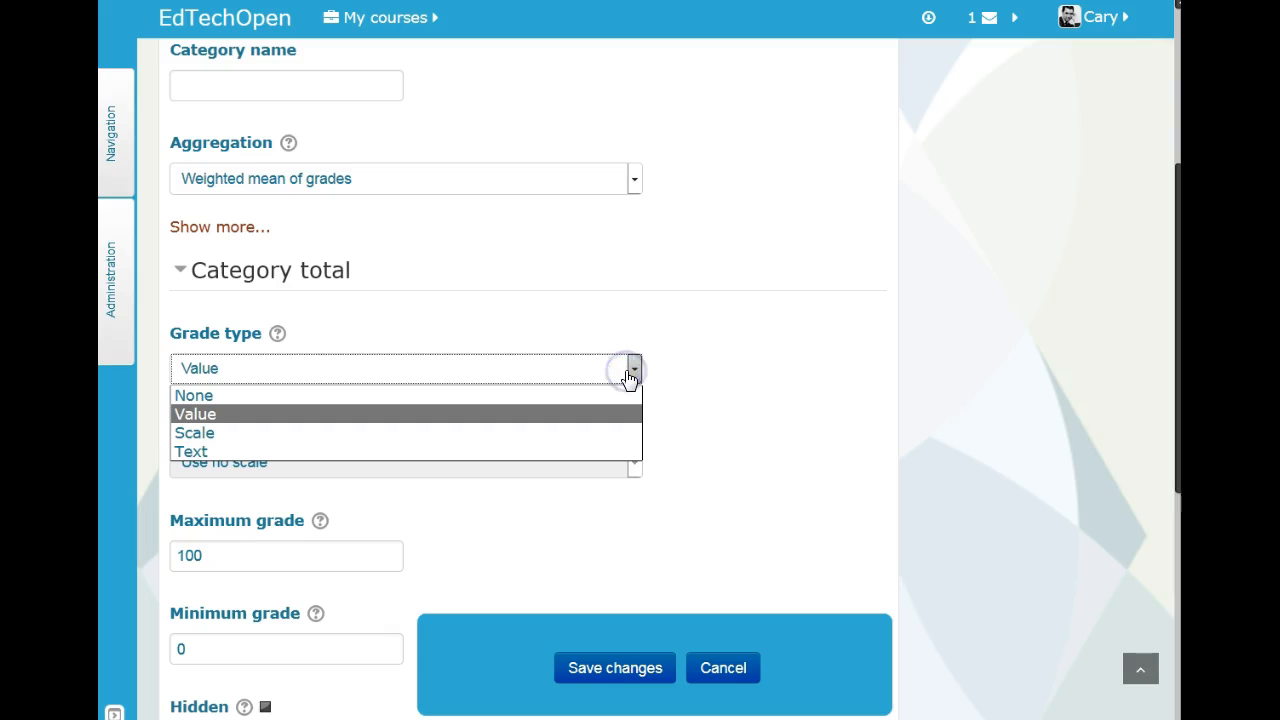
{"action": "left_click", "coordinate": [737, 386]}
{"action": "scroll", "coordinate": [739, 388], "scroll_direction": "down", "scroll_amount": 3}
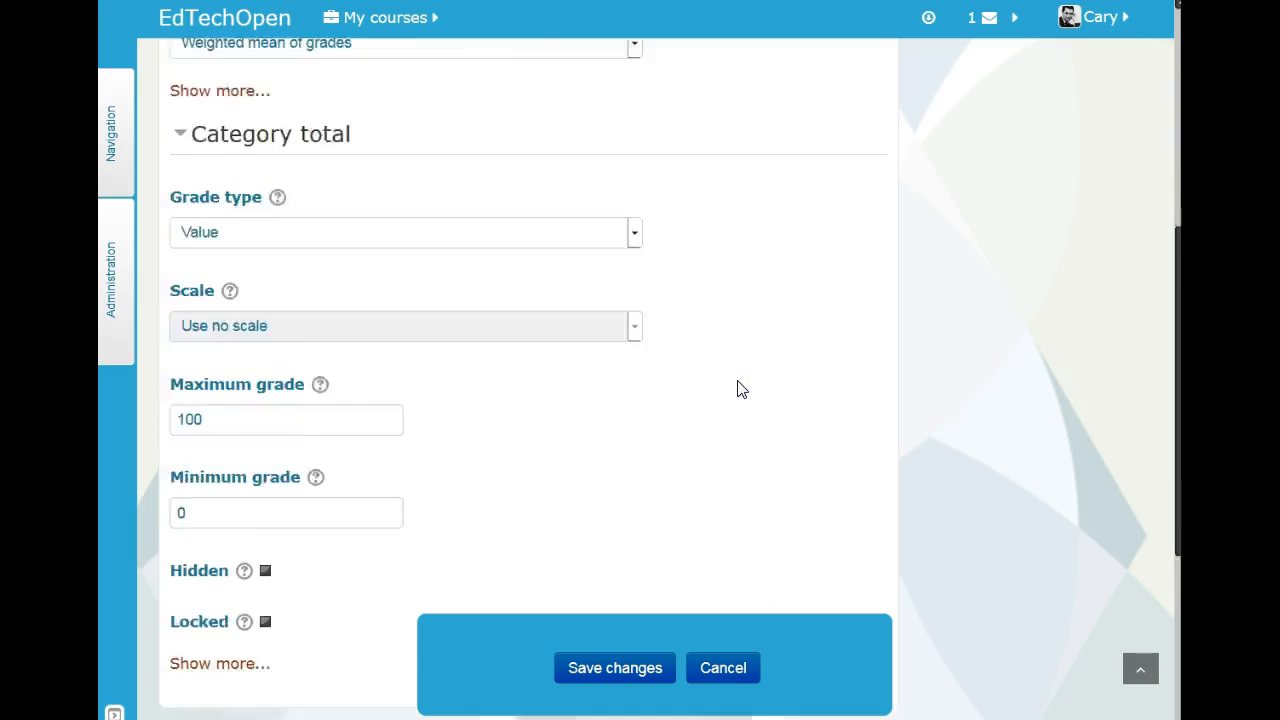
{"action": "left_click", "coordinate": [218, 470]}
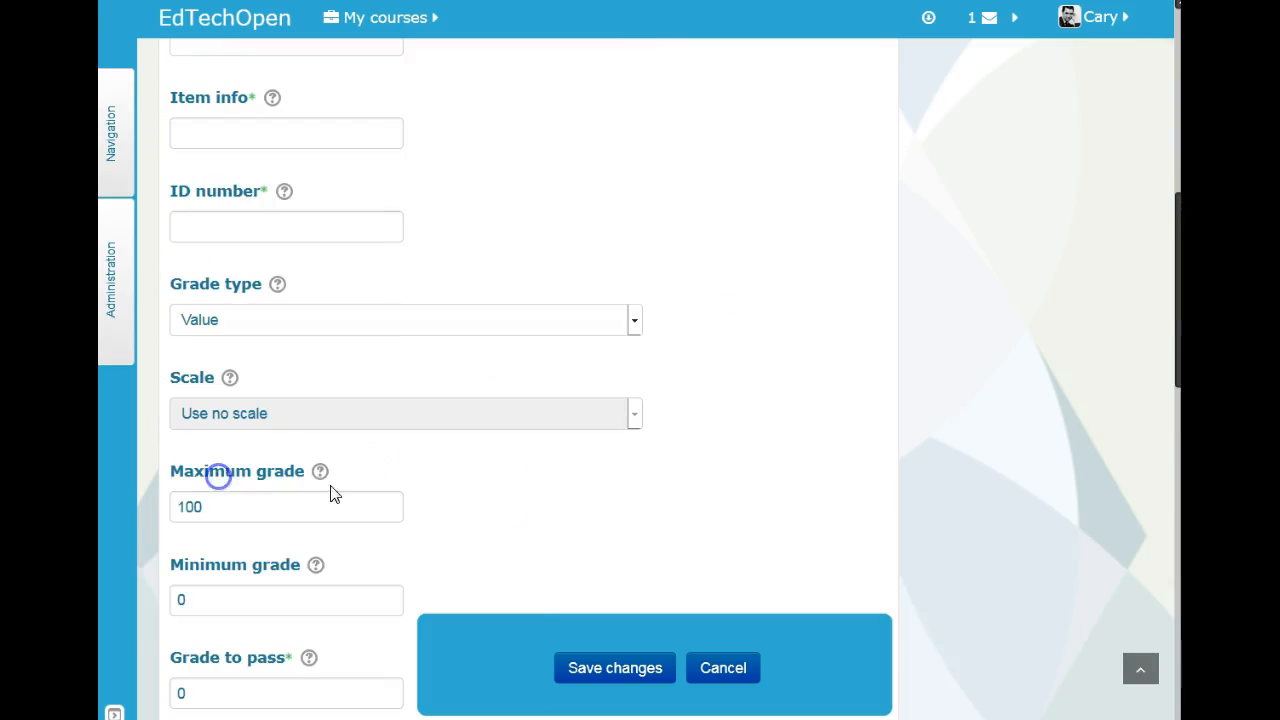
Set the course total's grade display type to Letter (percentage) and save the category
{"action": "scroll", "coordinate": [520, 498], "scroll_direction": "down", "scroll_amount": 3}
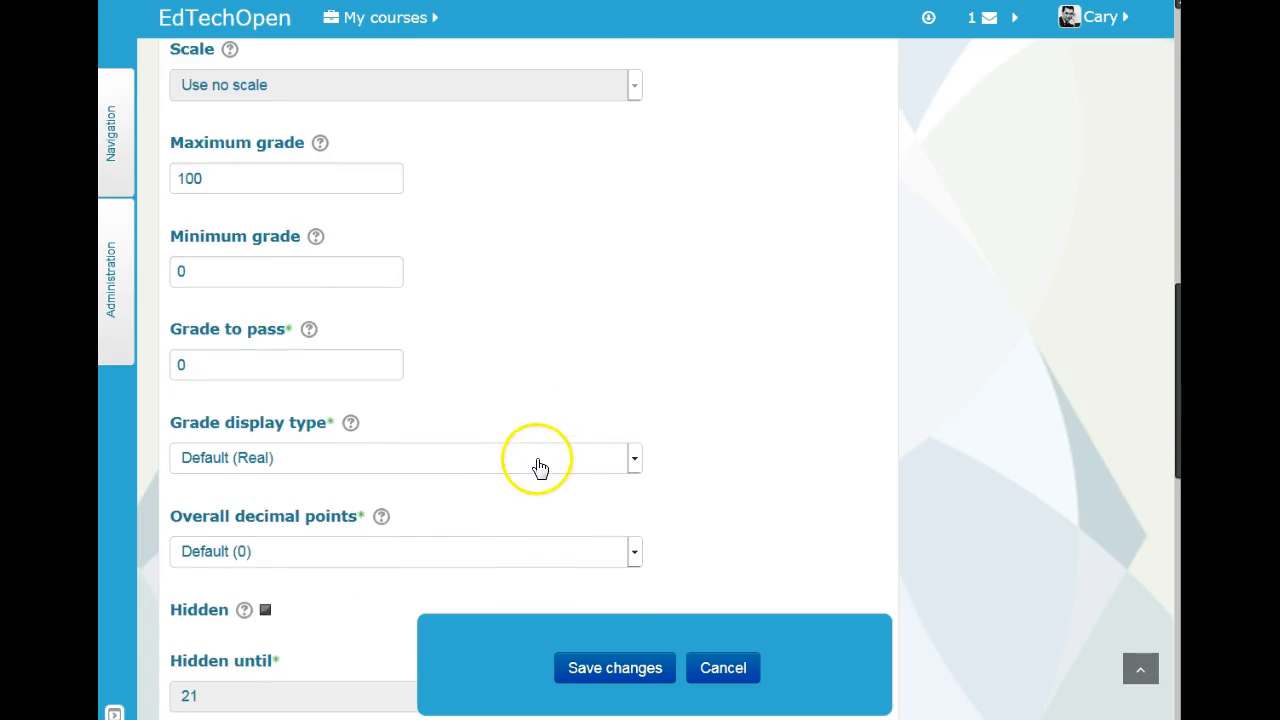
{"action": "left_click", "coordinate": [543, 460]}
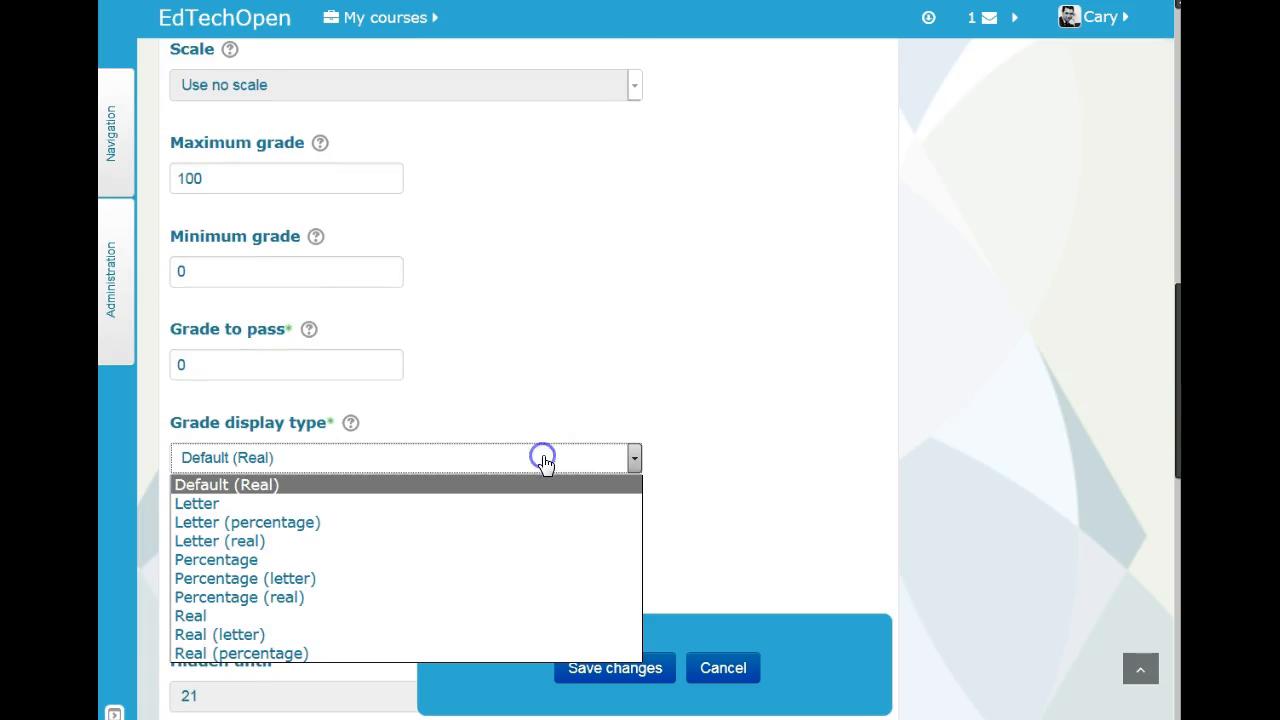
{"action": "left_click", "coordinate": [532, 522]}
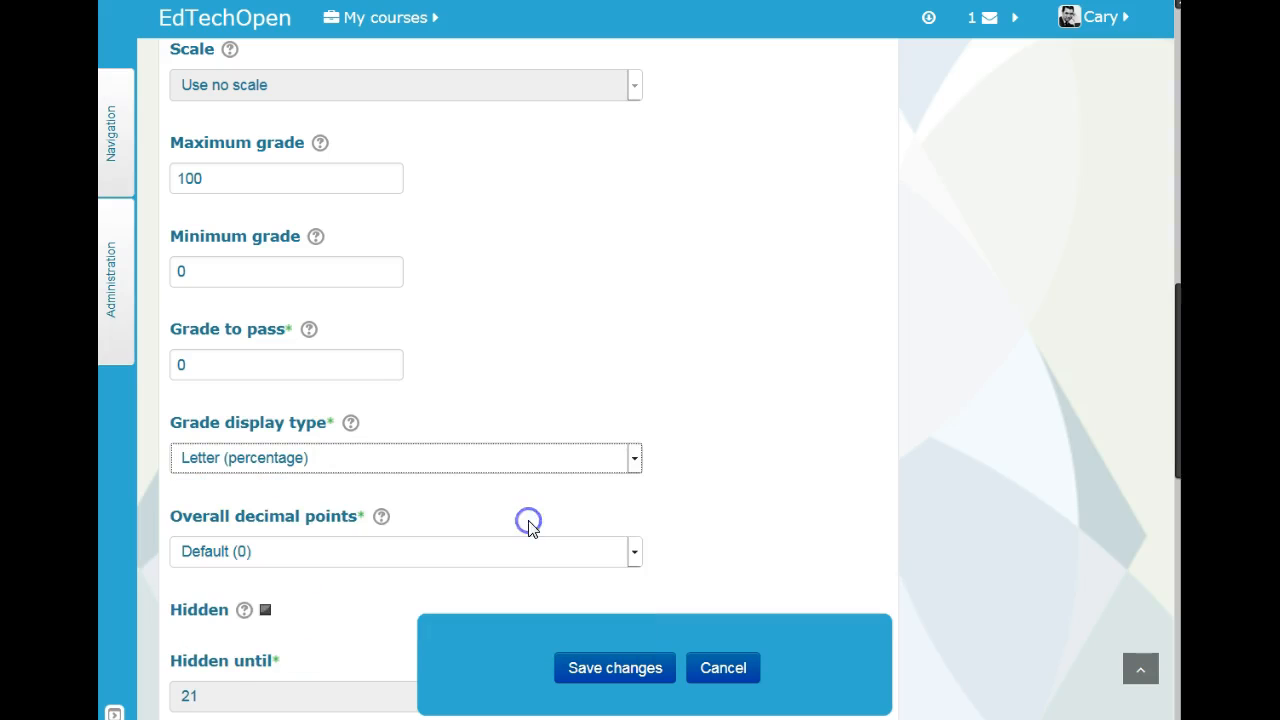
{"action": "scroll", "coordinate": [706, 483], "scroll_direction": "down", "scroll_amount": 1}
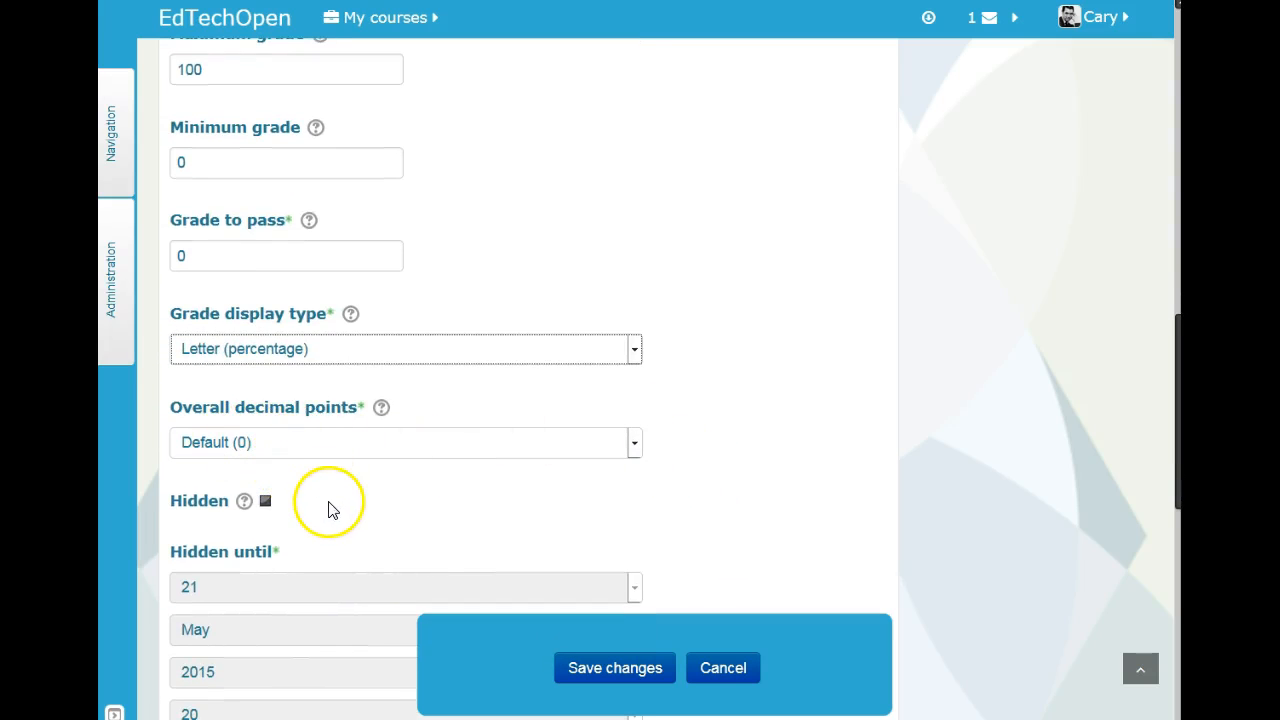
{"action": "scroll", "coordinate": [403, 530], "scroll_direction": "down", "scroll_amount": 1}
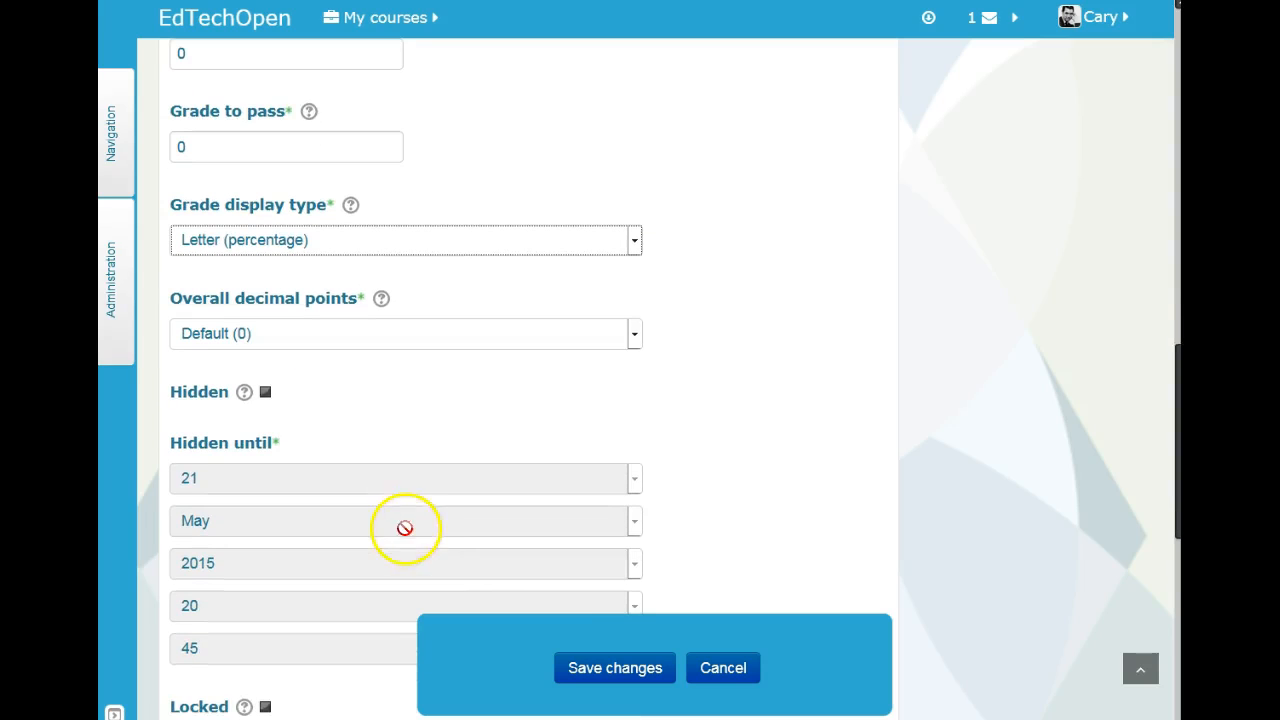
{"action": "left_click", "coordinate": [613, 682]}
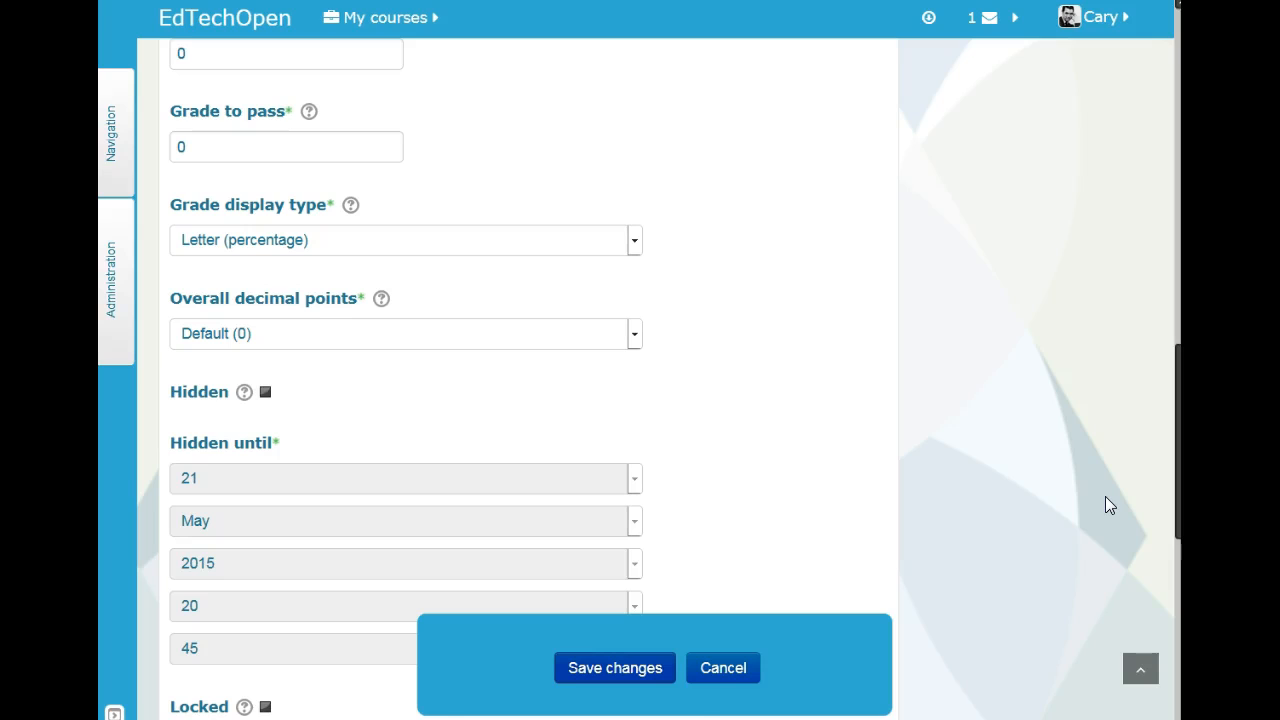
Open the Assignments category for editing and reveal all of its category total settings, including the additional options
{"action": "left_click", "coordinate": [848, 589]}
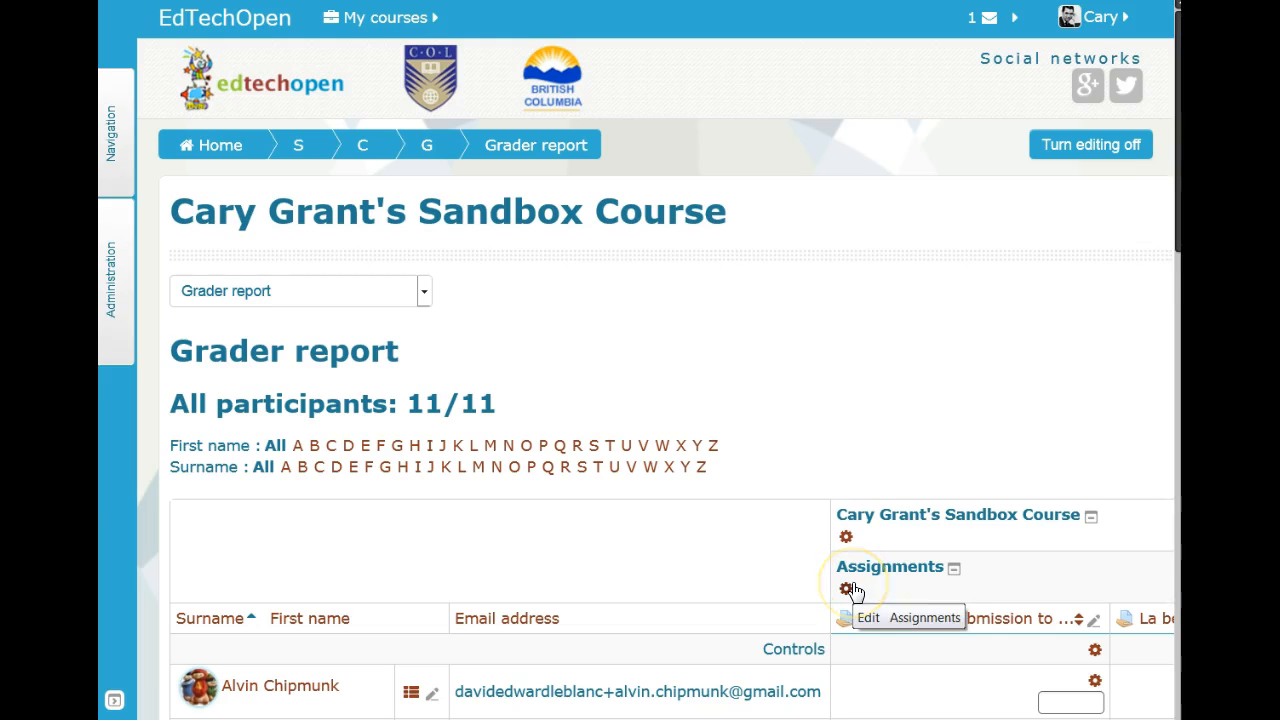
{"action": "left_click", "coordinate": [740, 683]}
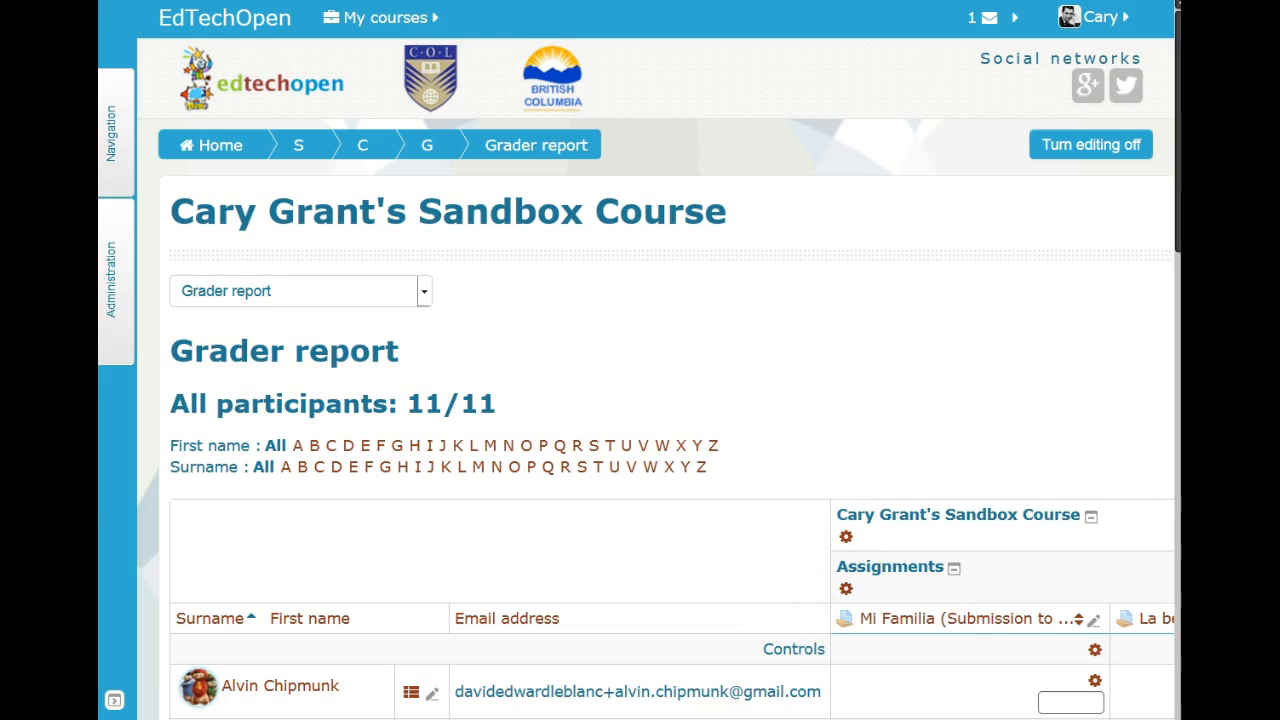
{"action": "left_click", "coordinate": [846, 588]}
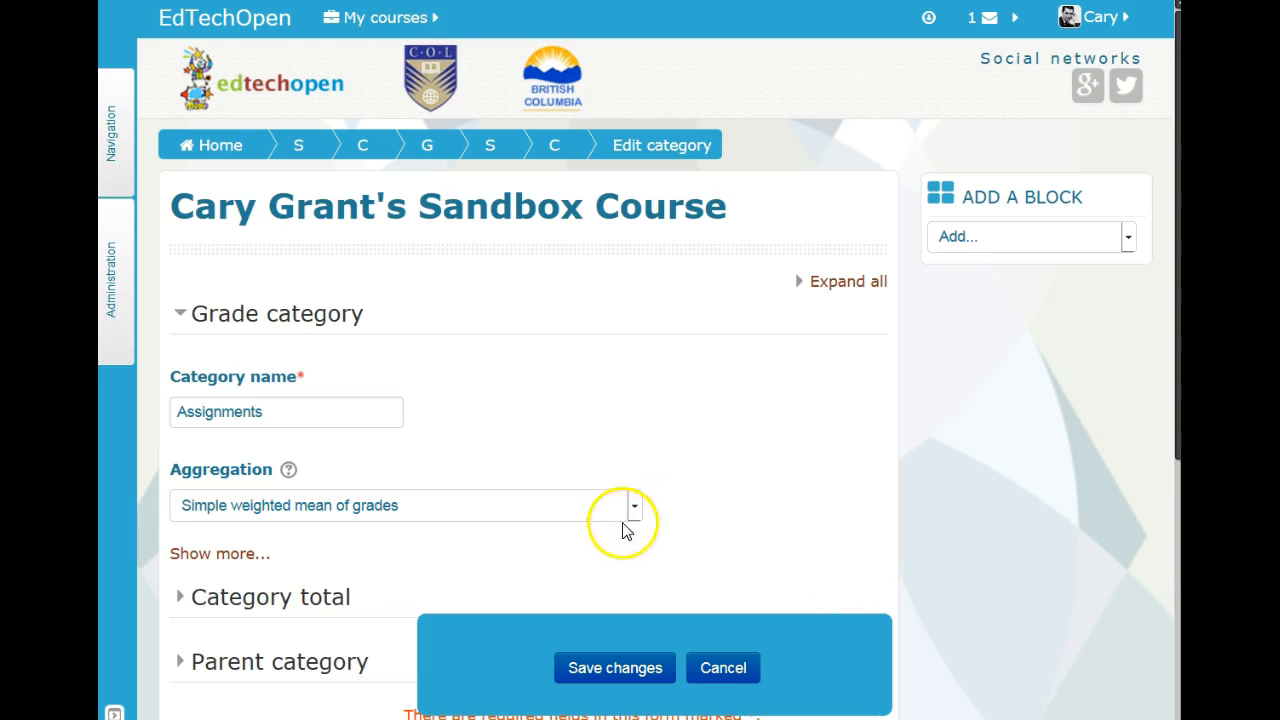
{"action": "scroll", "coordinate": [430, 535], "scroll_direction": "down", "scroll_amount": 2}
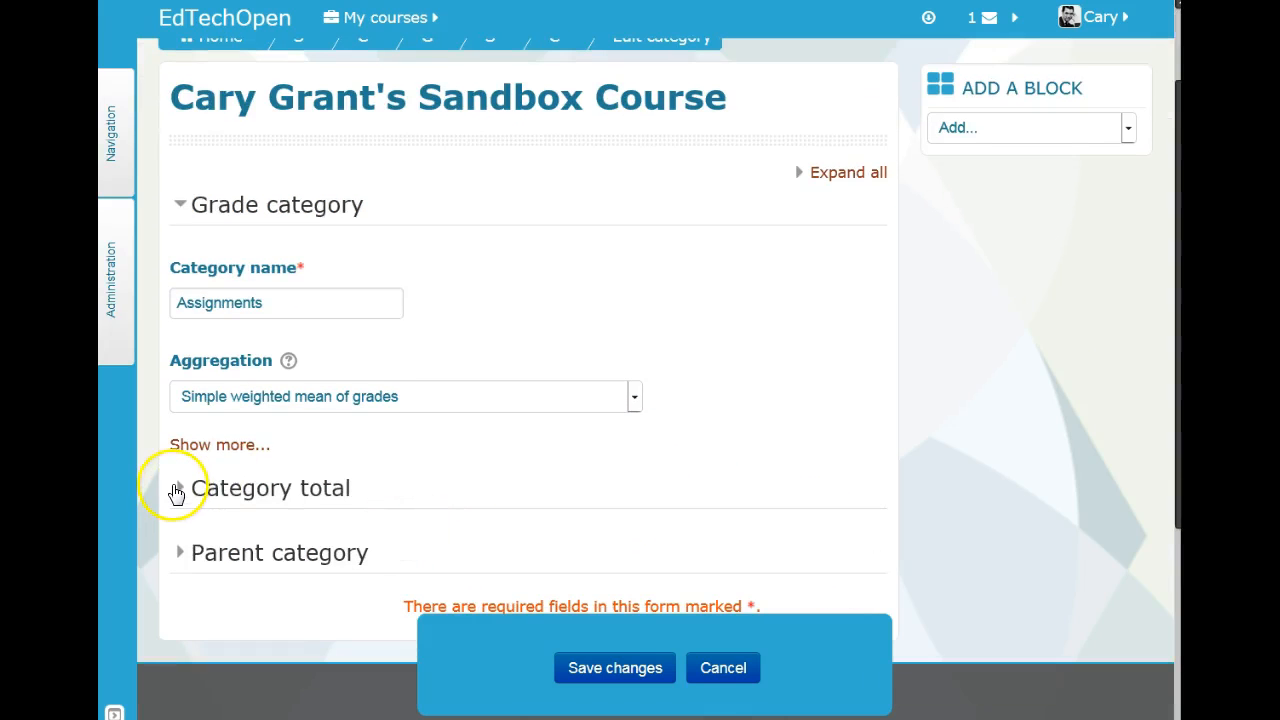
{"action": "left_click", "coordinate": [178, 488]}
{"action": "scroll", "coordinate": [404, 564], "scroll_direction": "down", "scroll_amount": 4}
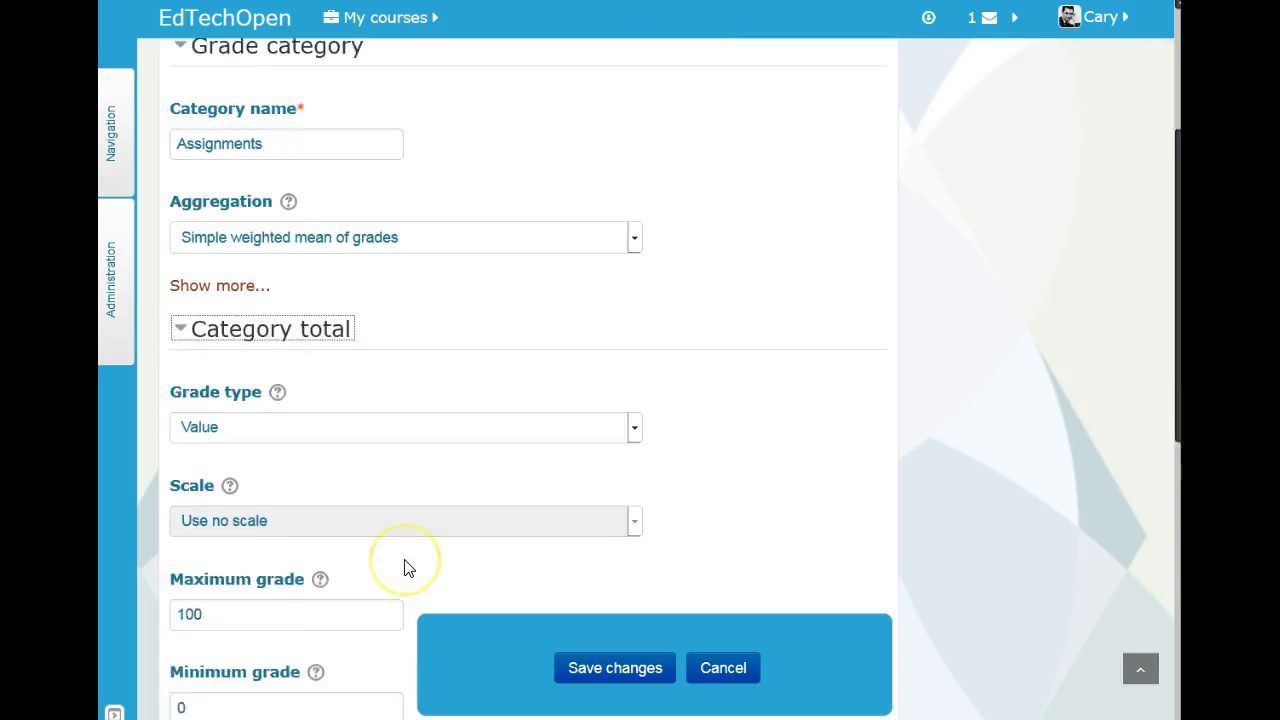
{"action": "scroll", "coordinate": [404, 564], "scroll_direction": "down", "scroll_amount": 6}
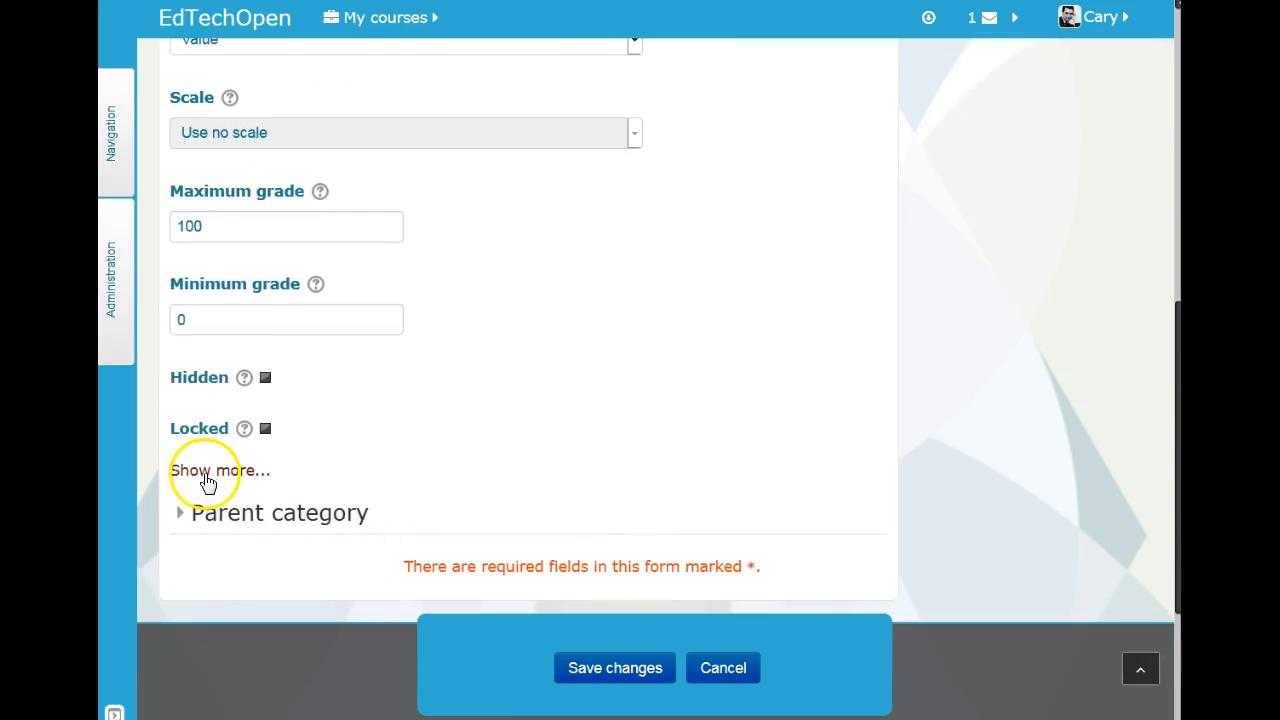
{"action": "left_click", "coordinate": [203, 475]}
Set the Assignments total's grade display type to Percentage and save the category
{"action": "scroll", "coordinate": [507, 518], "scroll_direction": "down", "scroll_amount": 4}
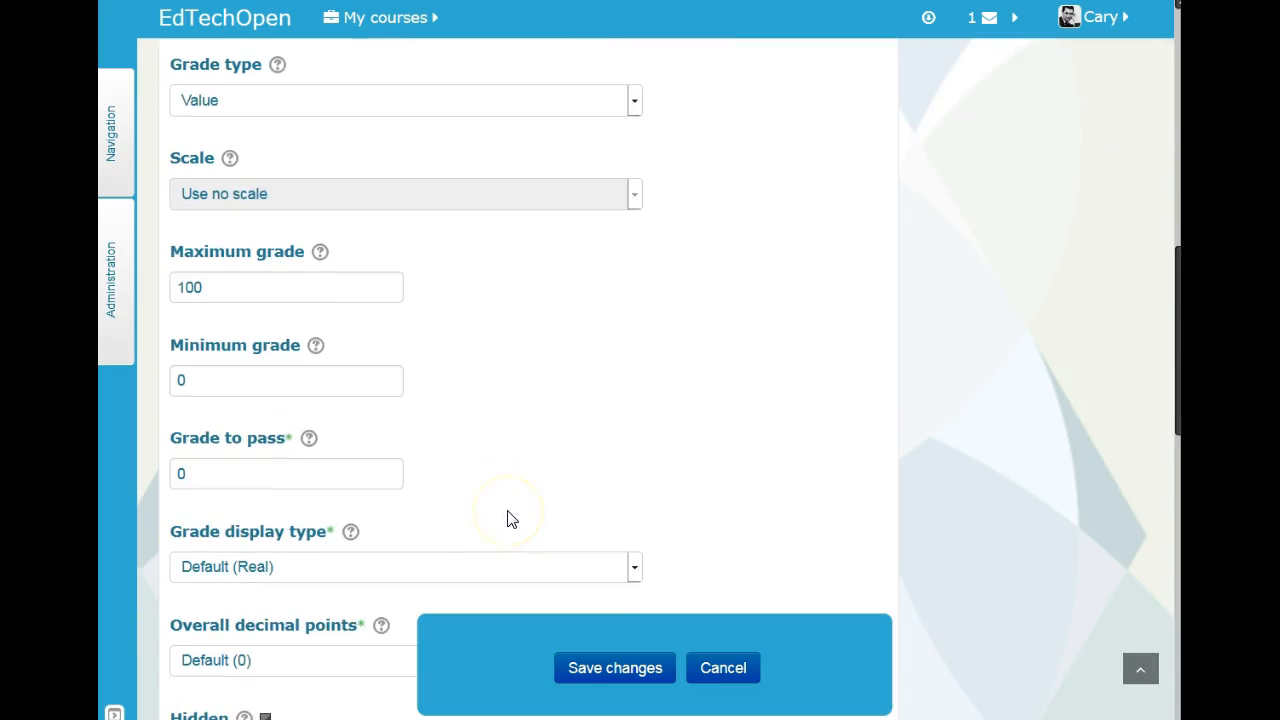
{"action": "scroll", "coordinate": [507, 518], "scroll_direction": "down", "scroll_amount": 2}
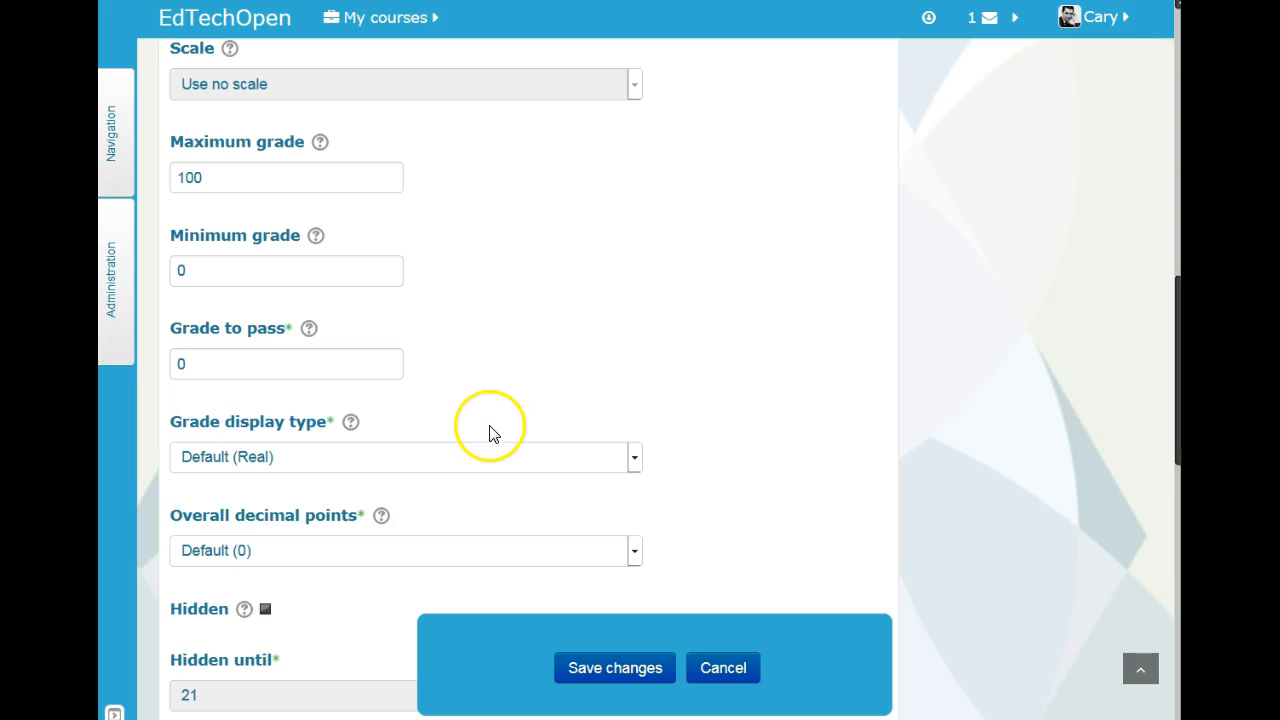
{"action": "scroll", "coordinate": [493, 467], "scroll_direction": "down", "scroll_amount": 1}
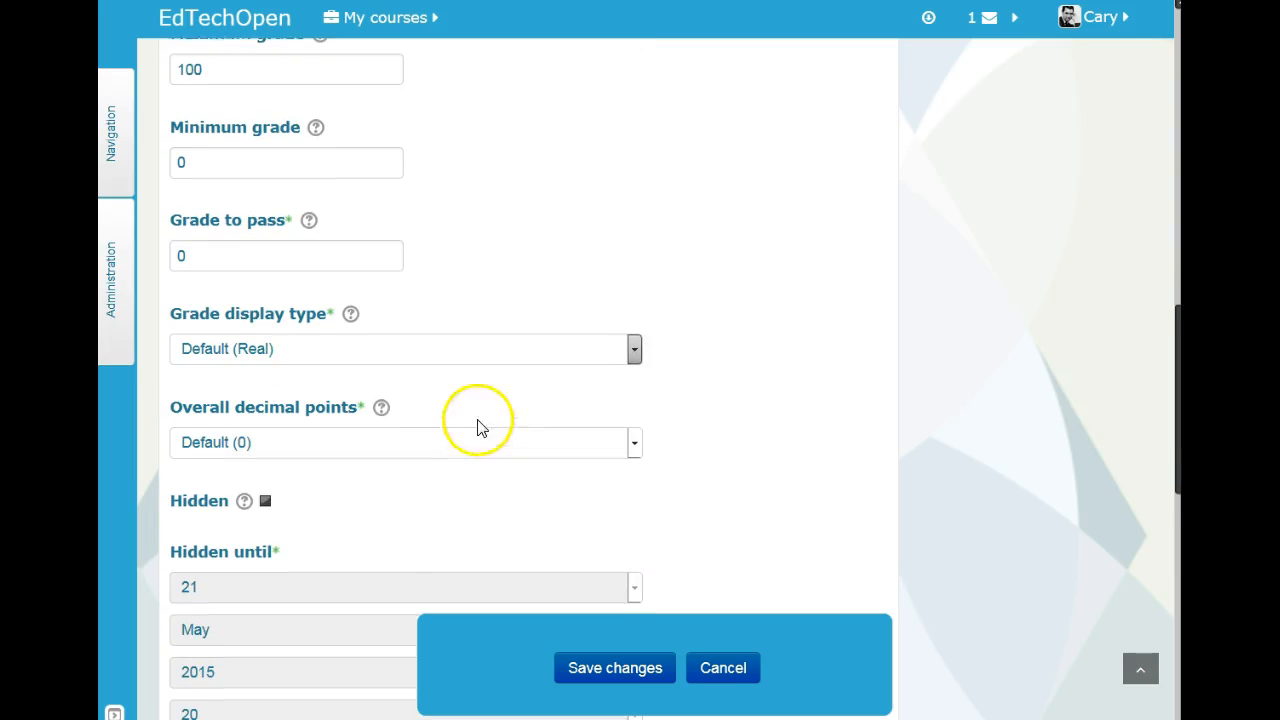
{"action": "left_click", "coordinate": [450, 358]}
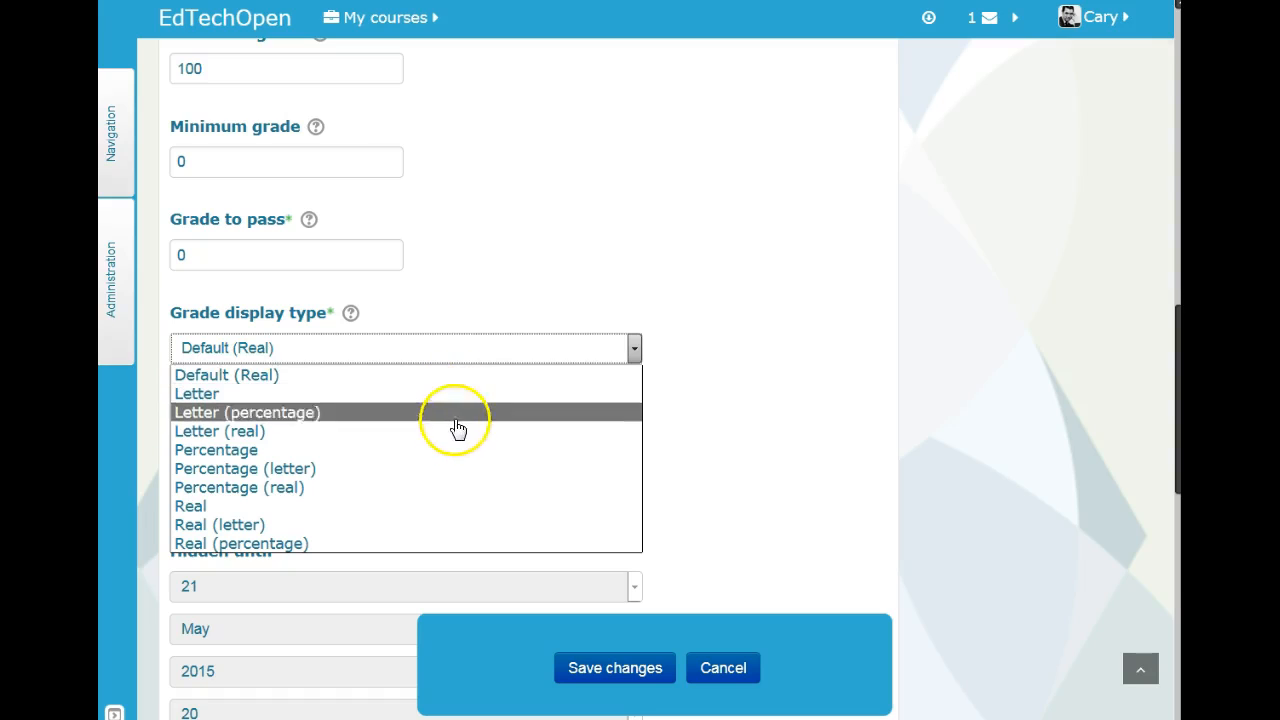
{"action": "left_click", "coordinate": [456, 452]}
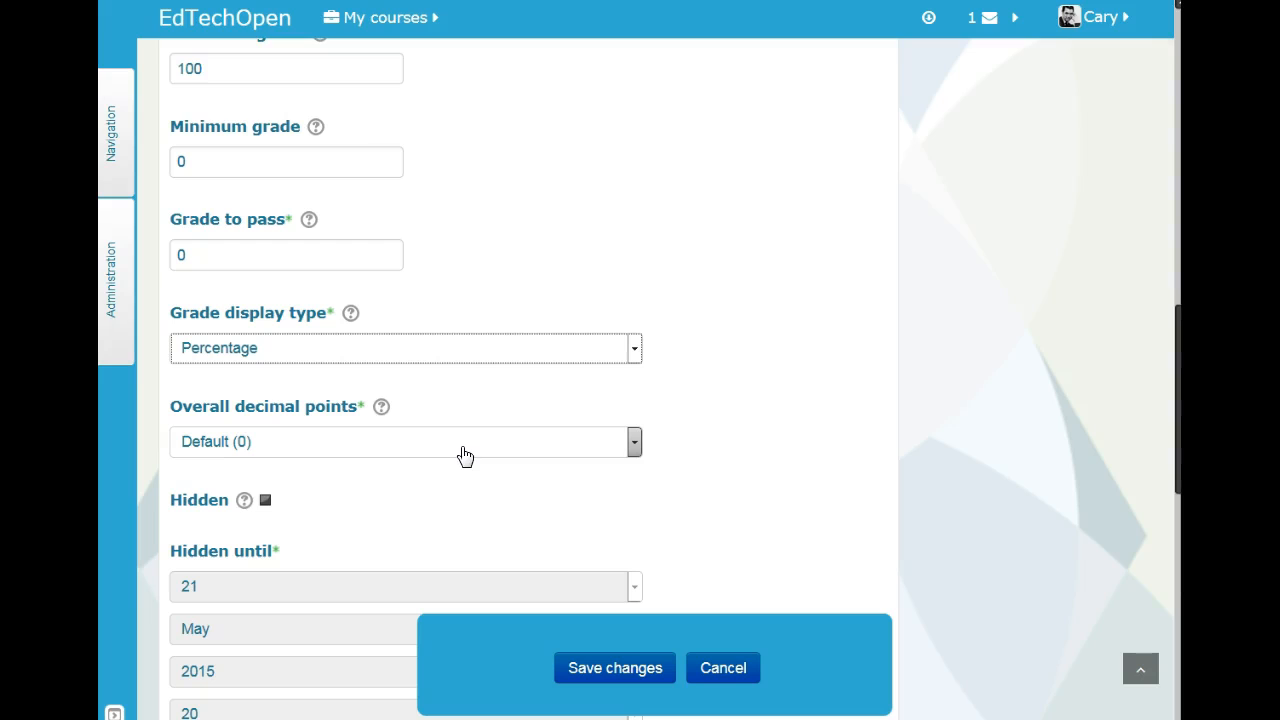
{"action": "left_click", "coordinate": [590, 670]}
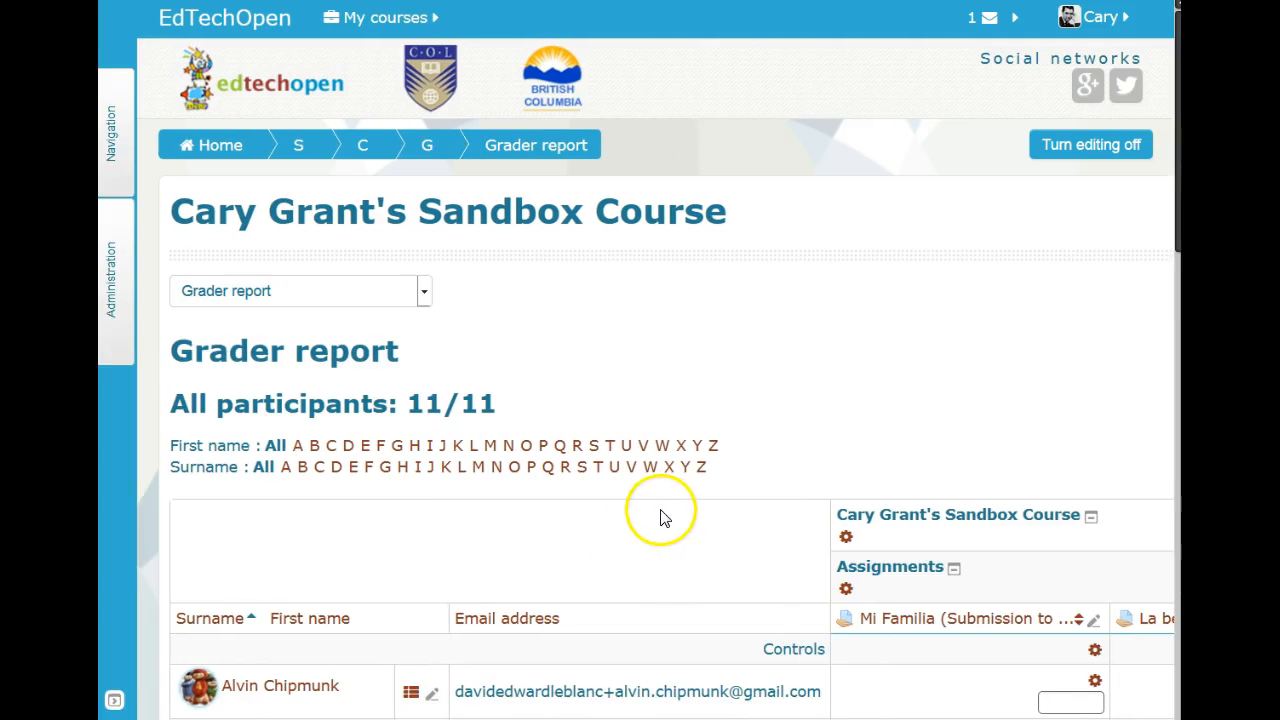
Open the Tests category from the grader report and reveal all of its category total settings, including the additional options
{"action": "scroll", "coordinate": [655, 380], "scroll_direction": "right", "scroll_amount": 11}
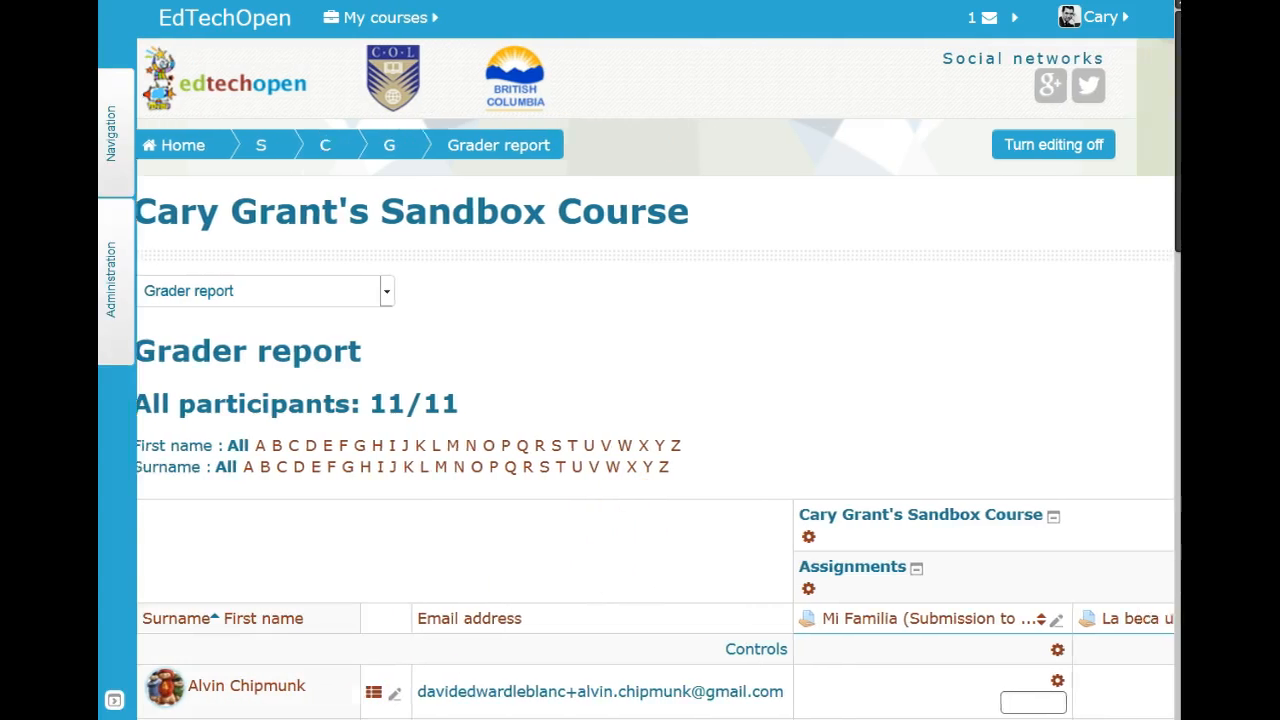
{"action": "scroll", "coordinate": [768, 636], "scroll_direction": "right", "scroll_amount": 4}
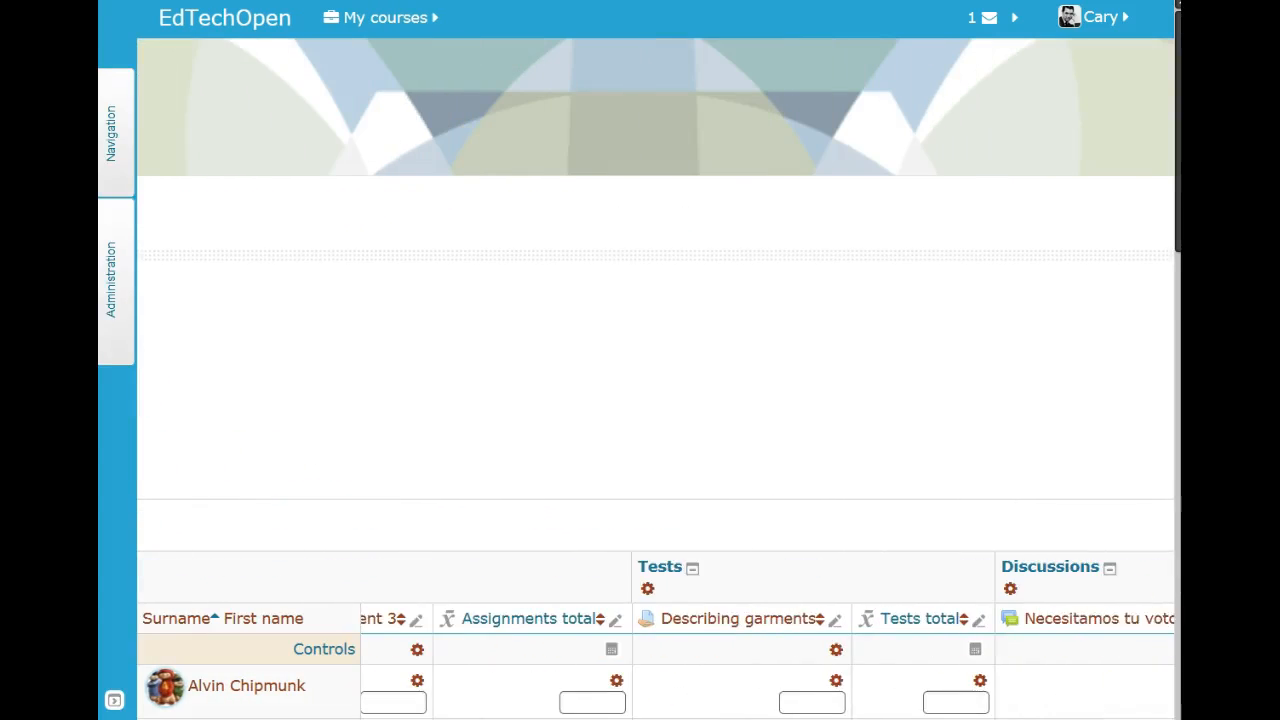
{"action": "left_click", "coordinate": [626, 590]}
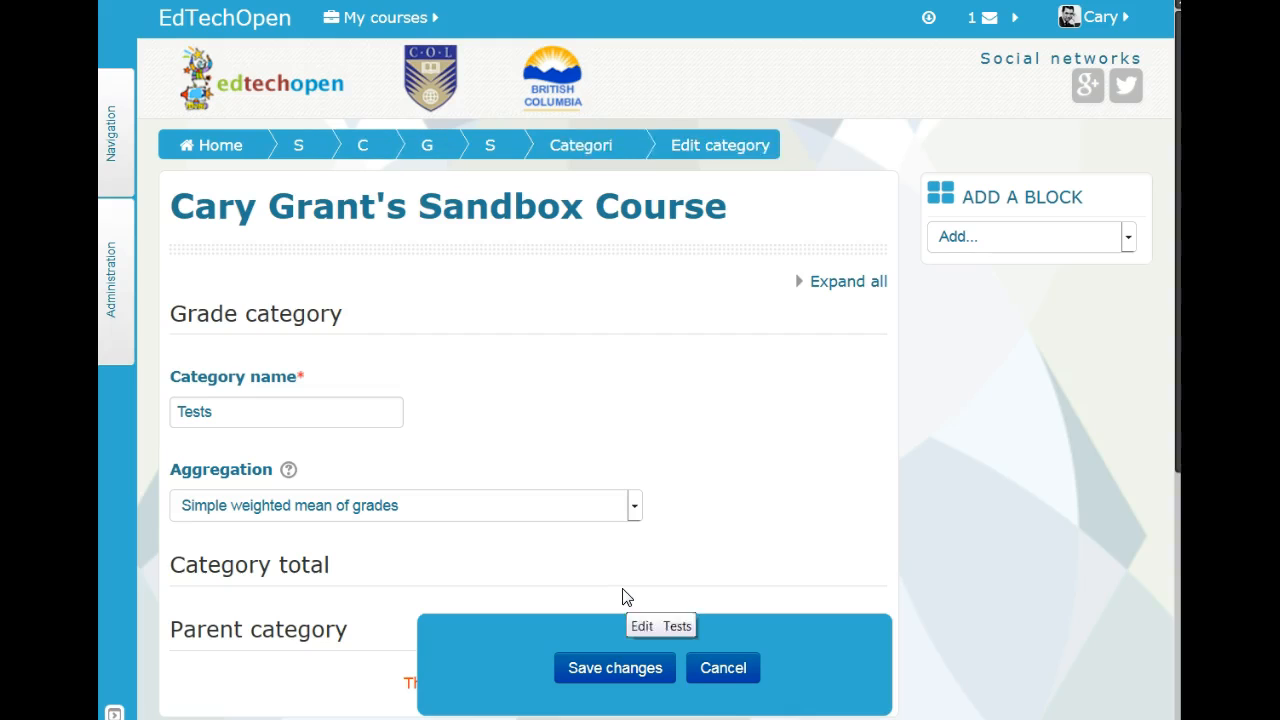
{"action": "scroll", "coordinate": [600, 560], "scroll_direction": "down", "scroll_amount": 1}
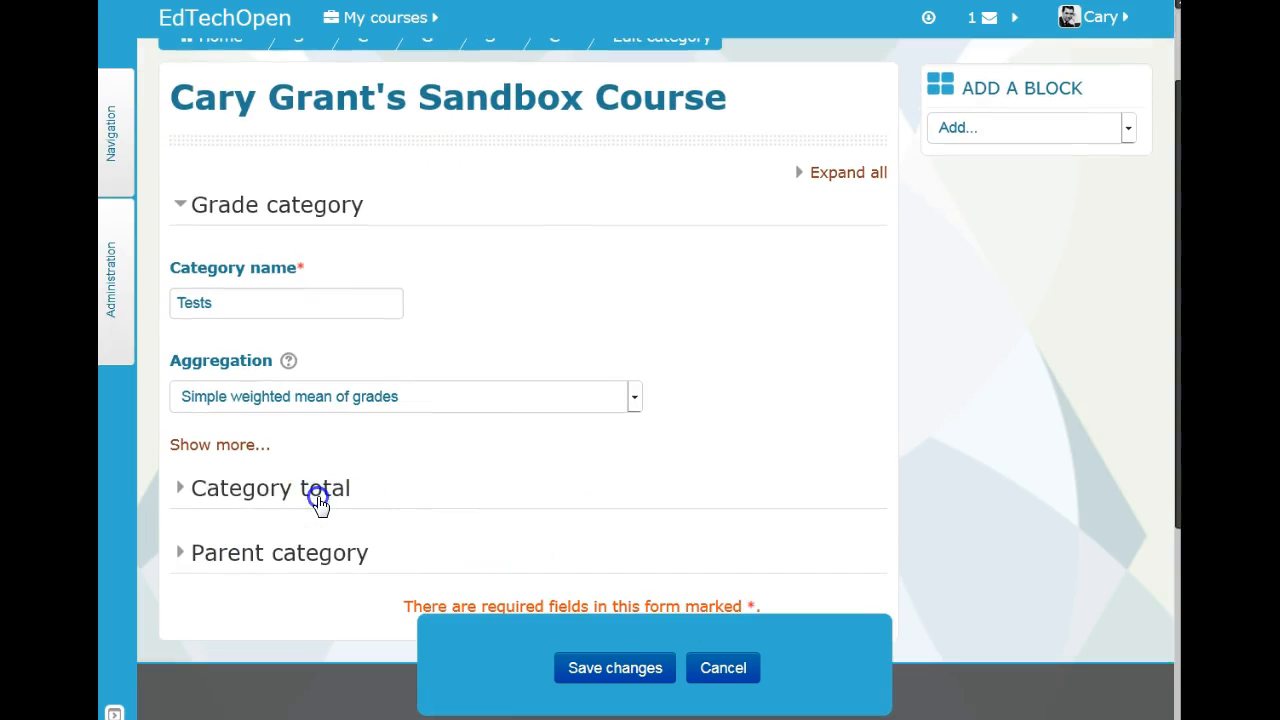
{"action": "left_click", "coordinate": [317, 501]}
{"action": "scroll", "coordinate": [410, 543], "scroll_direction": "down", "scroll_amount": 1}
{"action": "scroll", "coordinate": [410, 540], "scroll_direction": "down", "scroll_amount": 3}
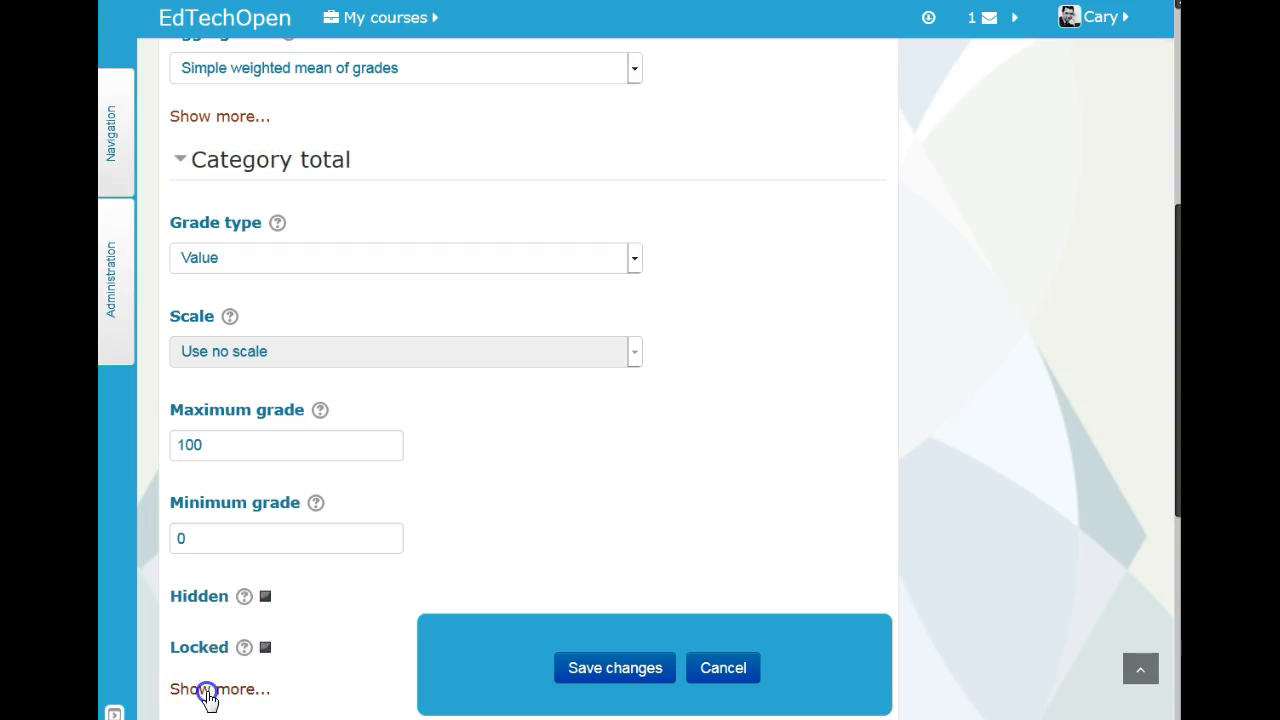
{"action": "left_click", "coordinate": [207, 693]}
Set the Tests total's grade display type to Percentage and save the category
{"action": "scroll", "coordinate": [386, 611], "scroll_direction": "down", "scroll_amount": 5}
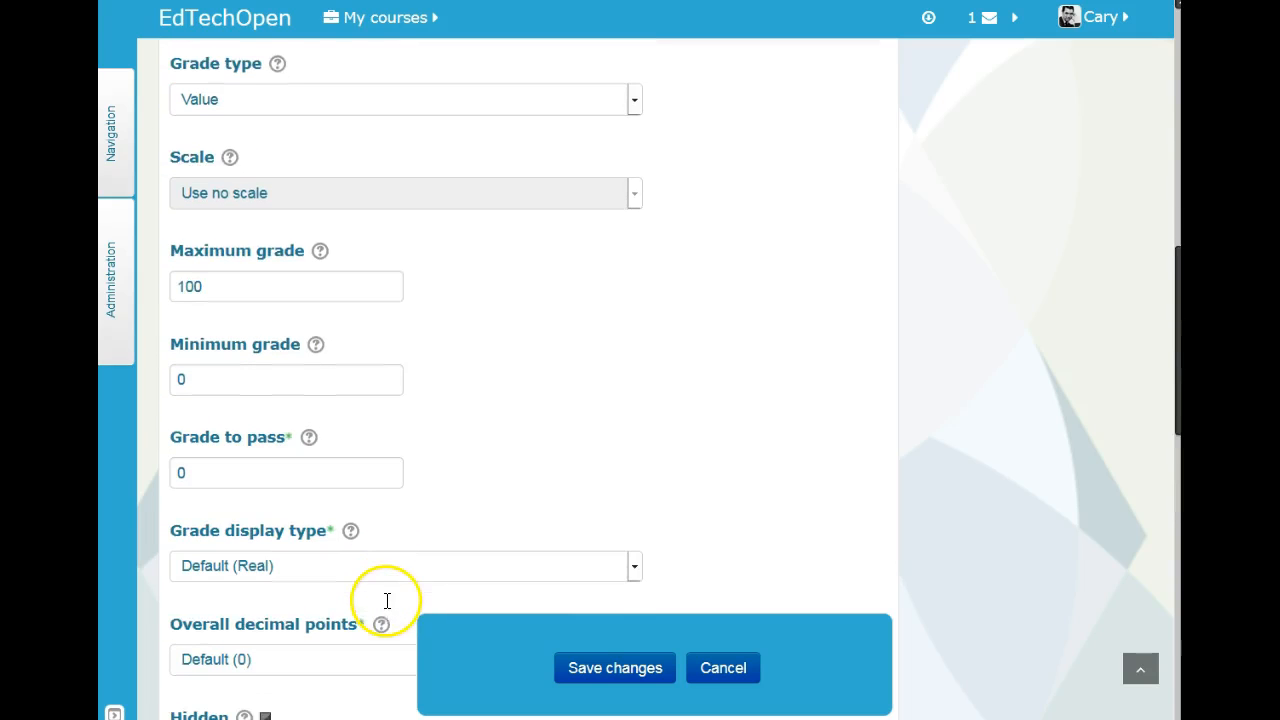
{"action": "scroll", "coordinate": [388, 607], "scroll_direction": "down", "scroll_amount": 1}
{"action": "left_click", "coordinate": [378, 459]}
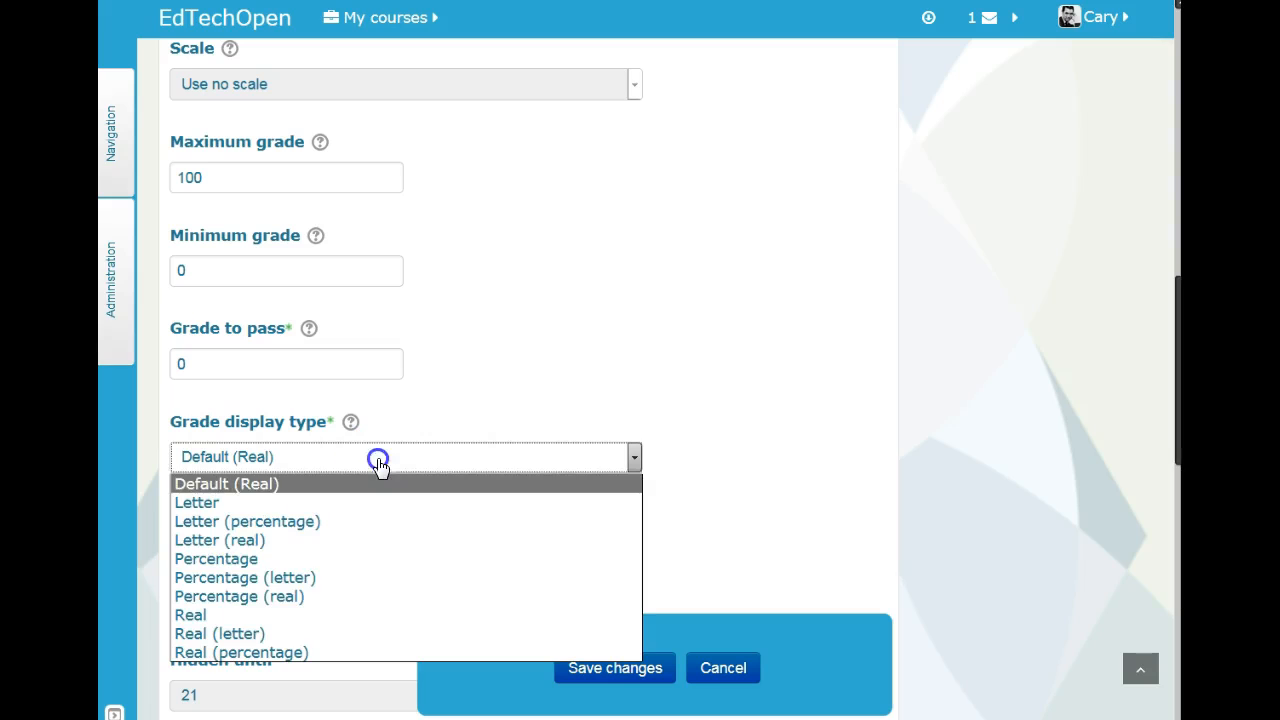
{"action": "left_click", "coordinate": [374, 559]}
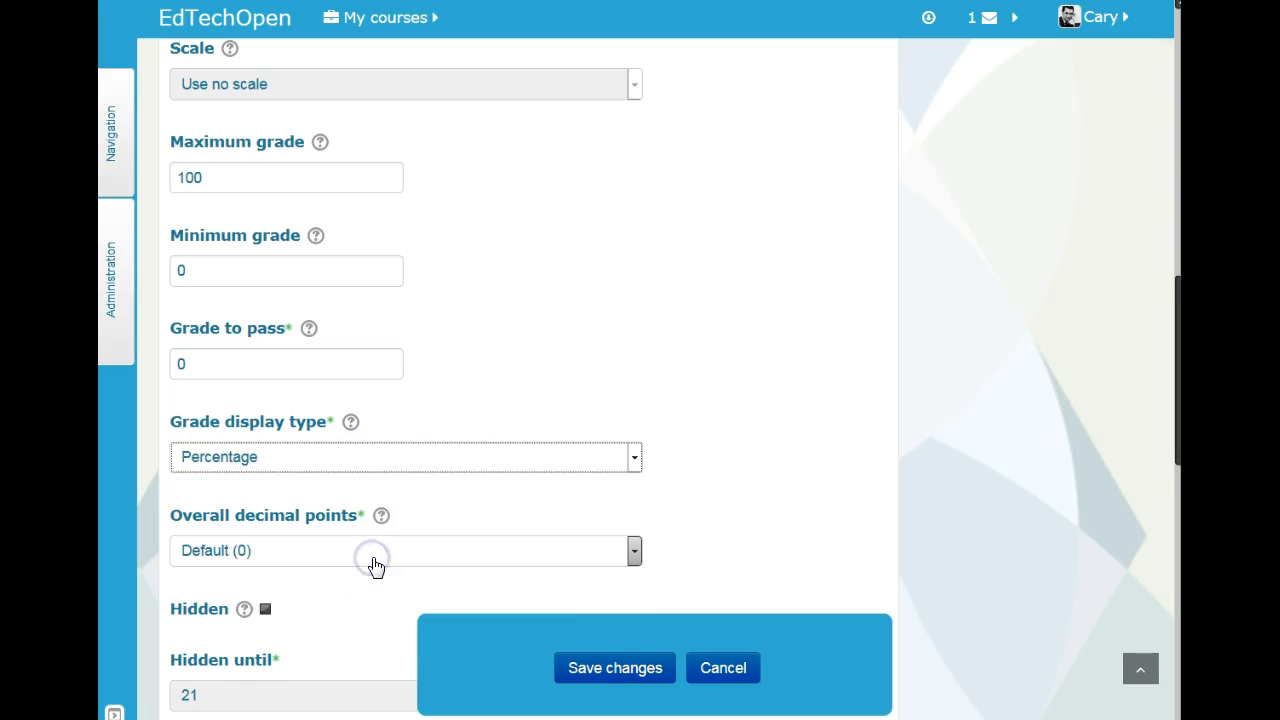
{"action": "scroll", "coordinate": [374, 581], "scroll_direction": "down", "scroll_amount": 1}
{"action": "left_click", "coordinate": [585, 672]}
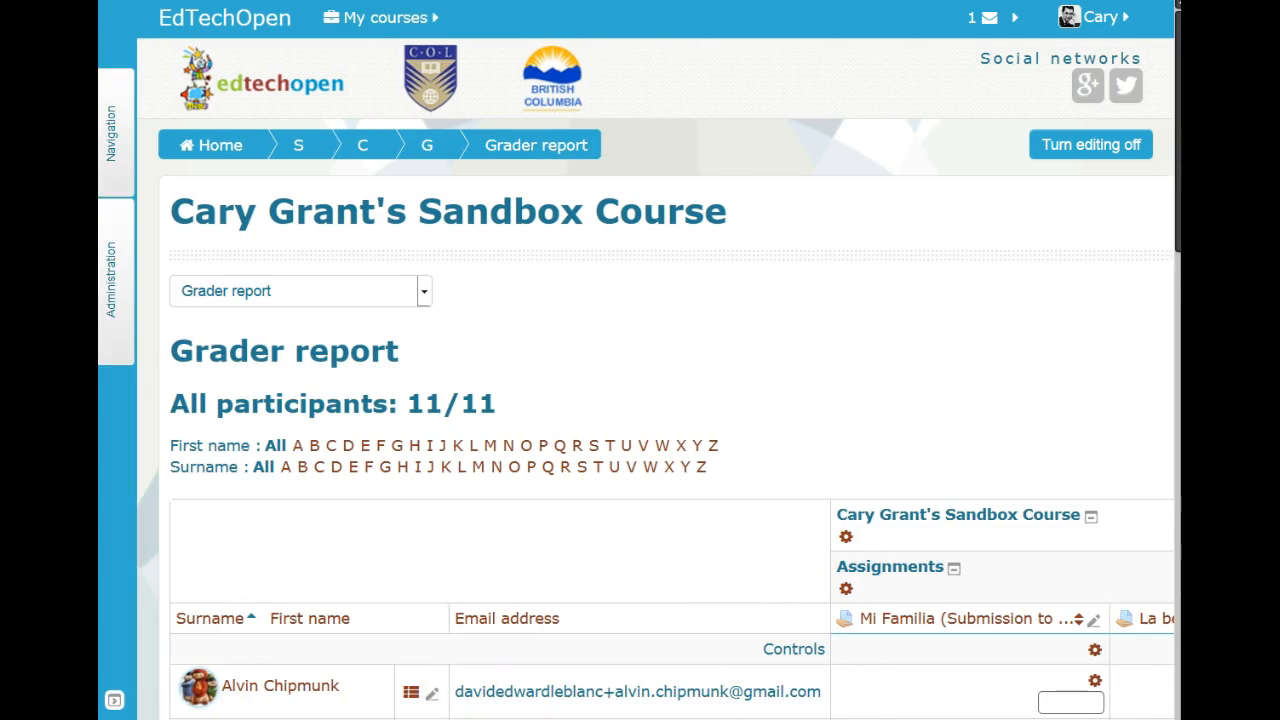
Open the Discussions category from the grader report and reveal all of its category total settings, including the additional options
{"action": "scroll", "coordinate": [656, 379], "scroll_direction": "right", "scroll_amount": 15}
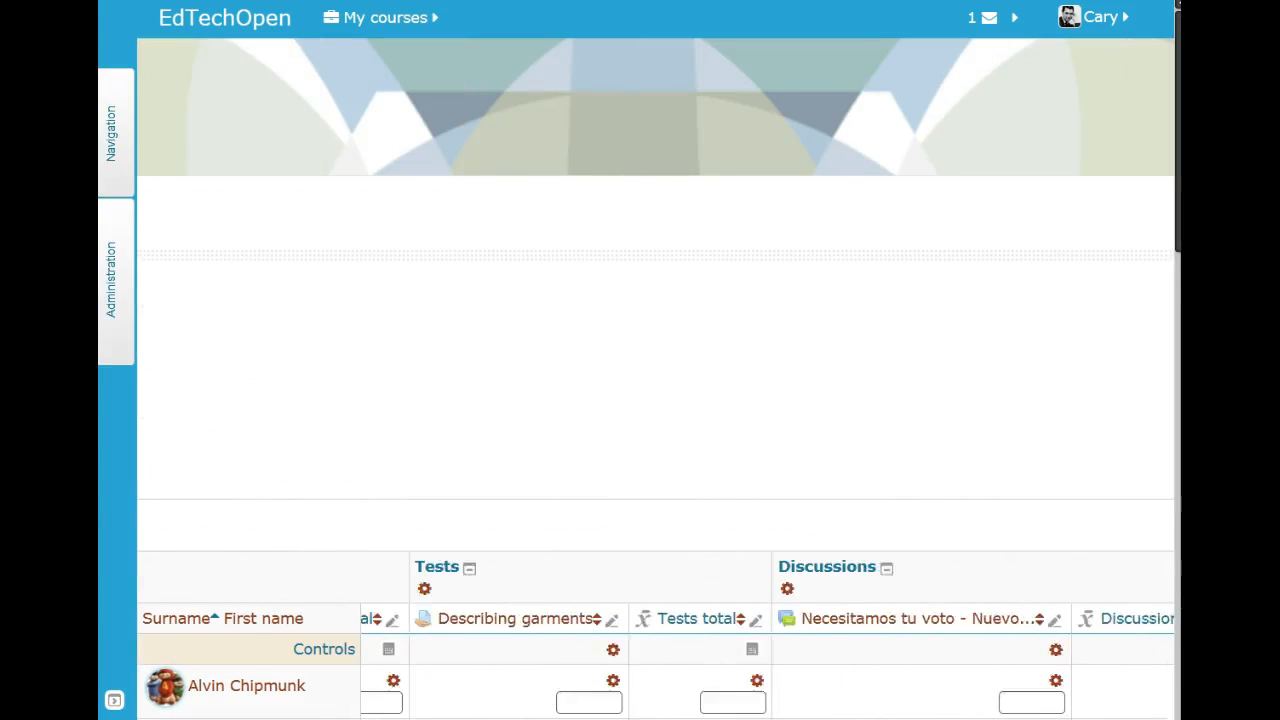
{"action": "scroll", "coordinate": [656, 640], "scroll_direction": "right", "scroll_amount": 3}
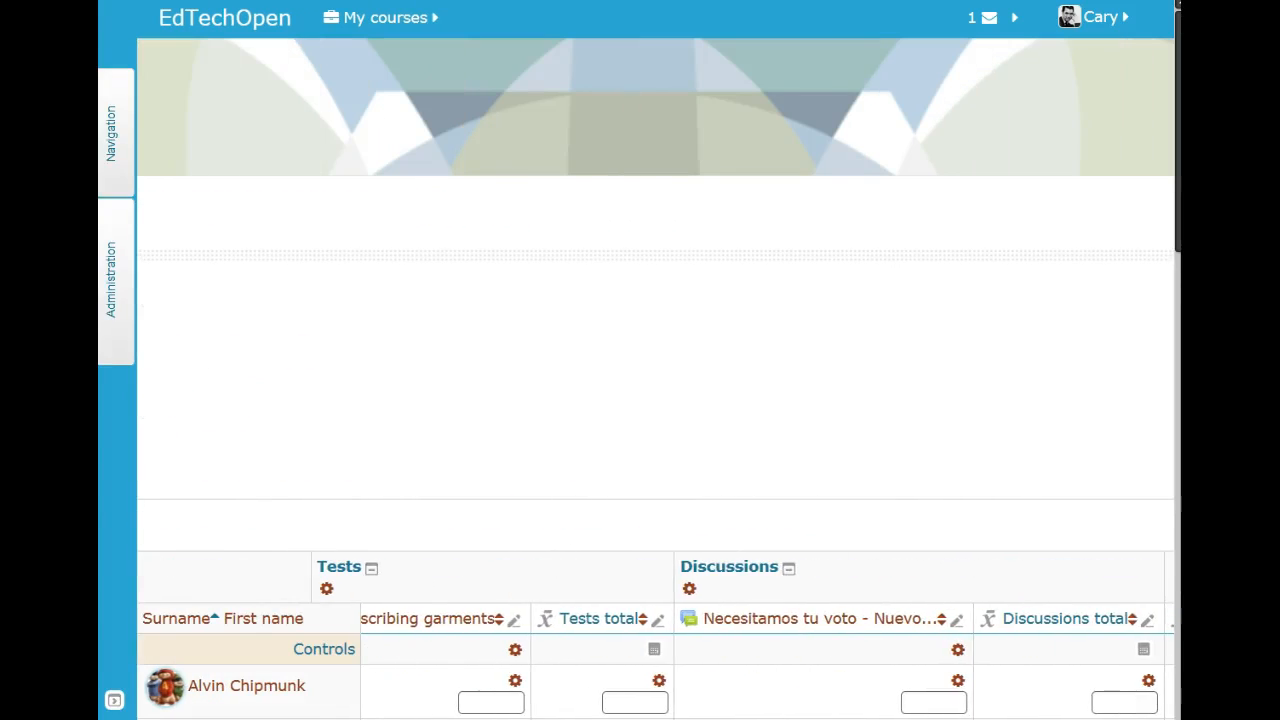
{"action": "left_click", "coordinate": [689, 589]}
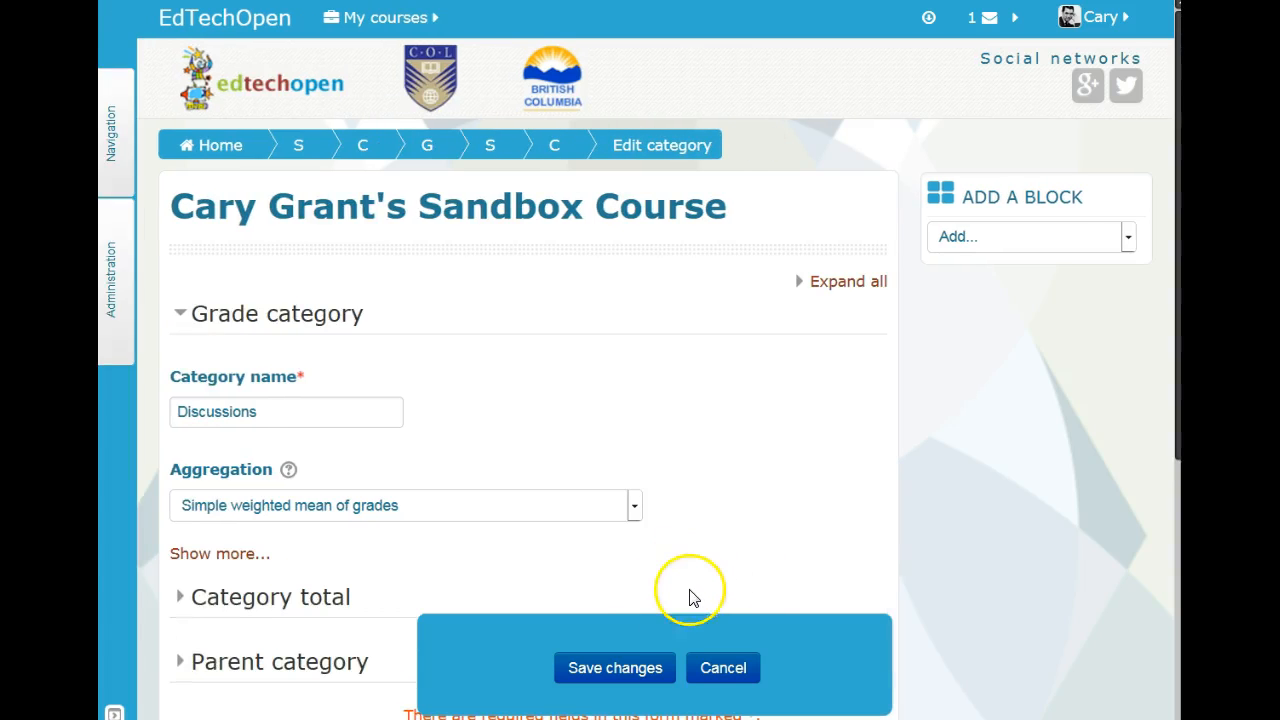
{"action": "scroll", "coordinate": [530, 560], "scroll_direction": "down", "scroll_amount": 2}
{"action": "left_click", "coordinate": [271, 377]}
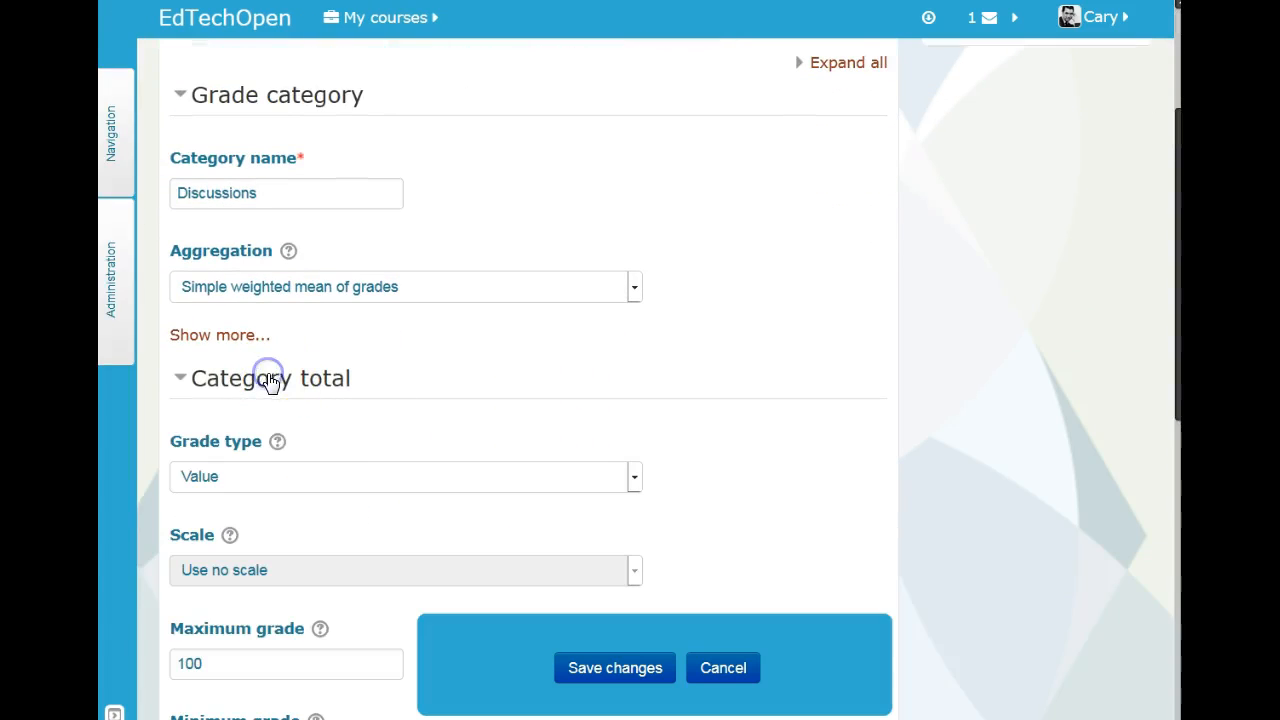
{"action": "scroll", "coordinate": [331, 505], "scroll_direction": "down", "scroll_amount": 4}
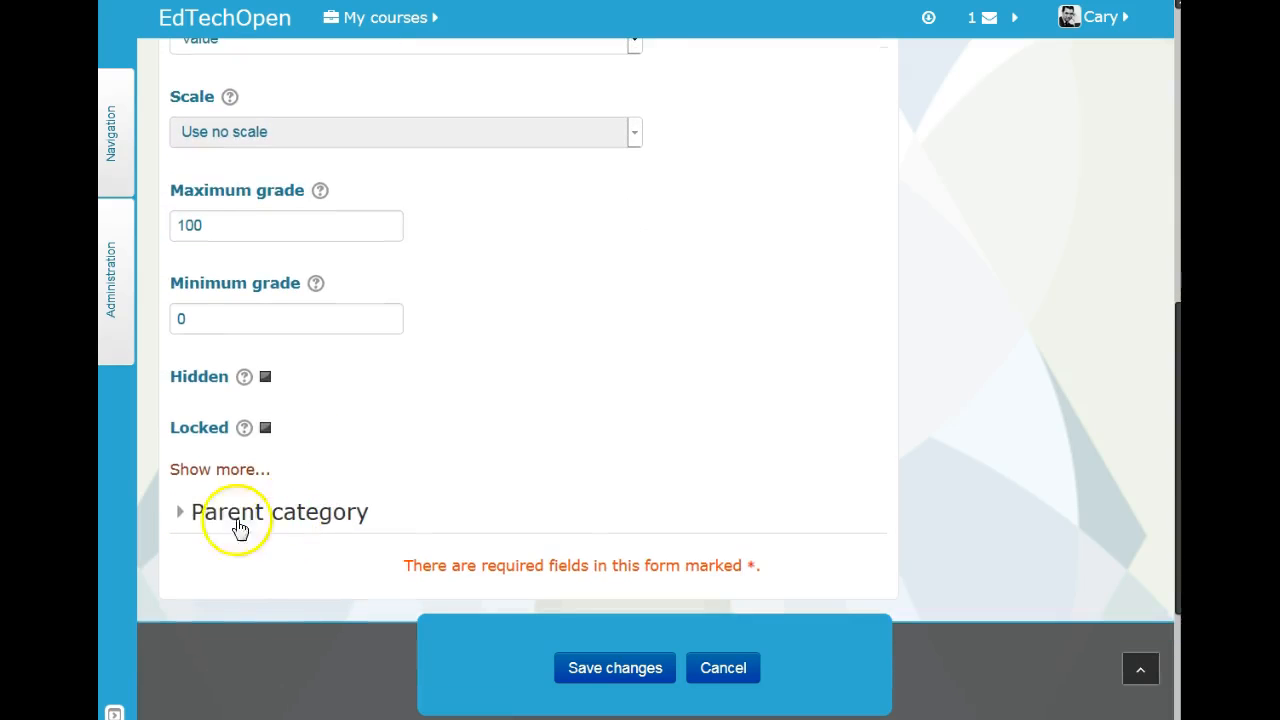
{"action": "left_click", "coordinate": [219, 470]}
Set the Discussions total's grade display type to Percentage
{"action": "scroll", "coordinate": [431, 474], "scroll_direction": "down", "scroll_amount": 5}
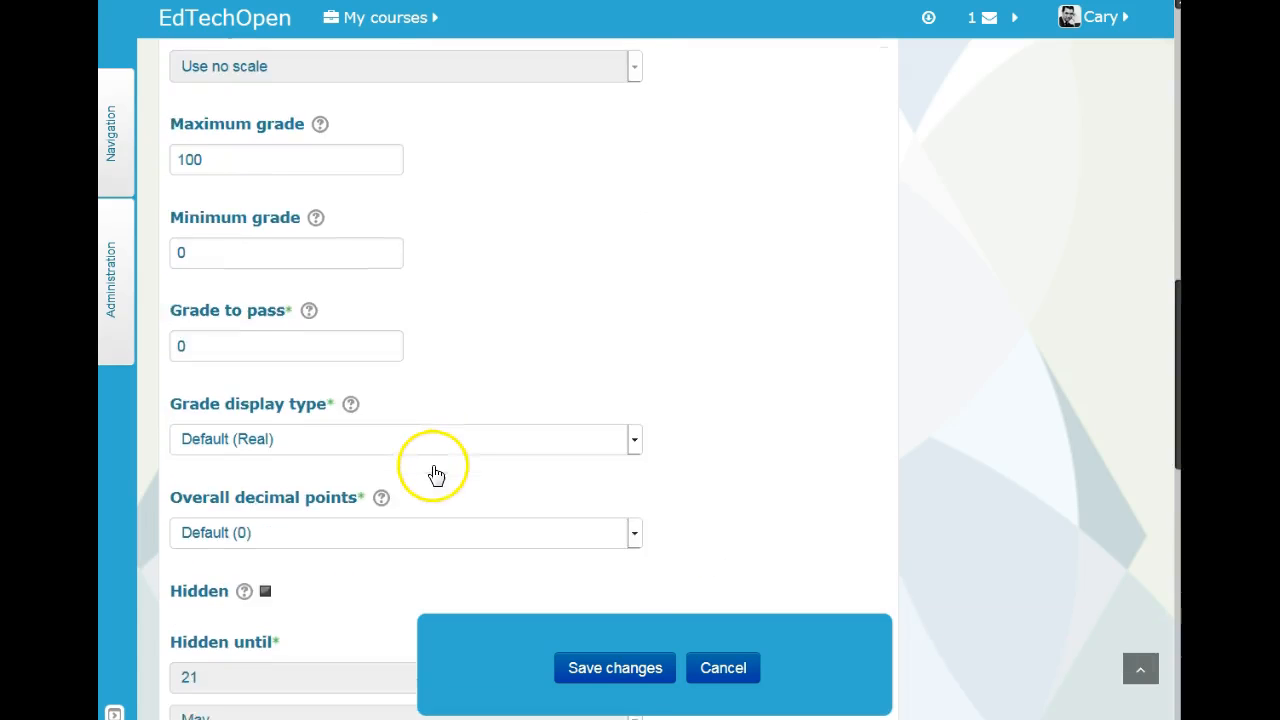
{"action": "left_click", "coordinate": [457, 236]}
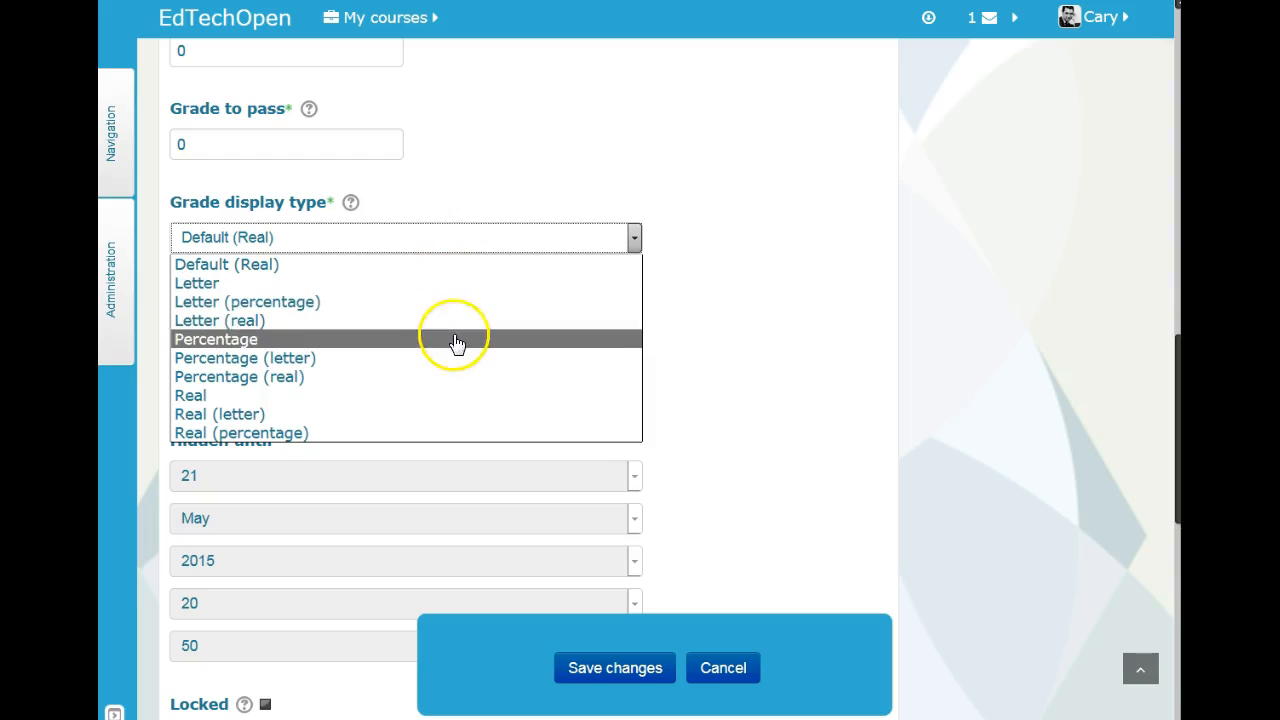
{"action": "left_click", "coordinate": [457, 339]}
{"action": "scroll", "coordinate": [474, 372], "scroll_direction": "down", "scroll_amount": 2}
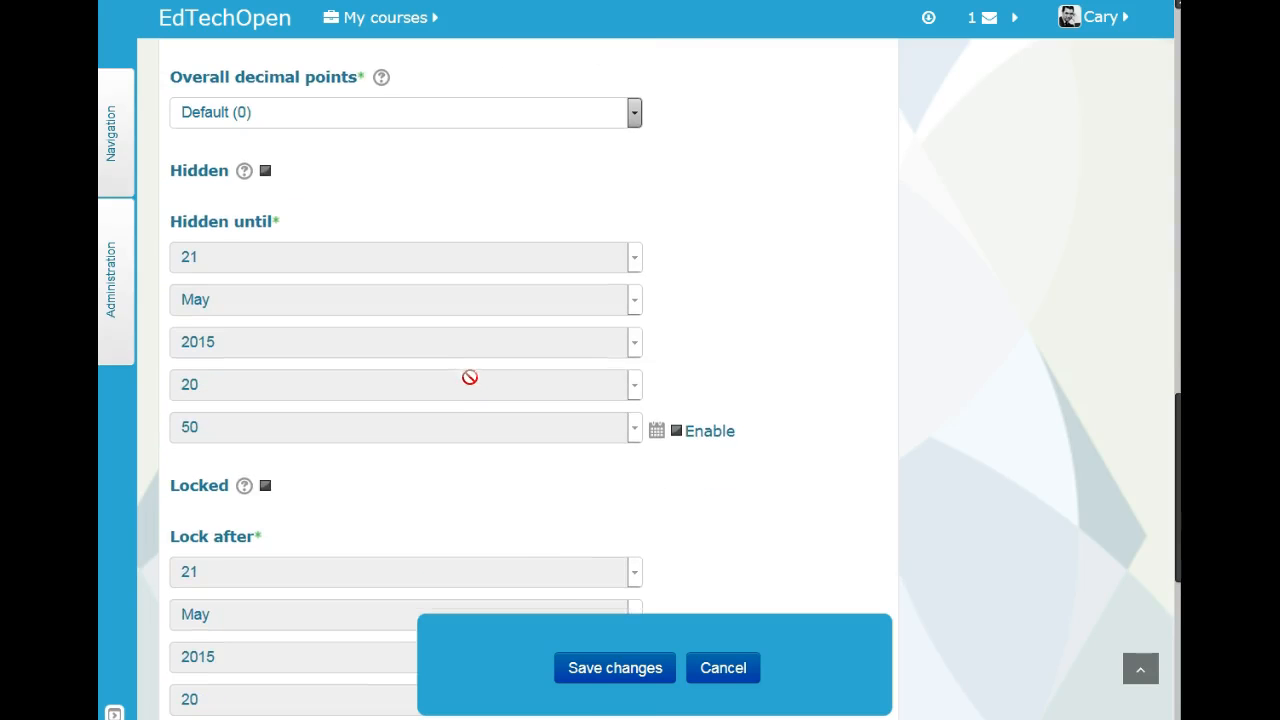